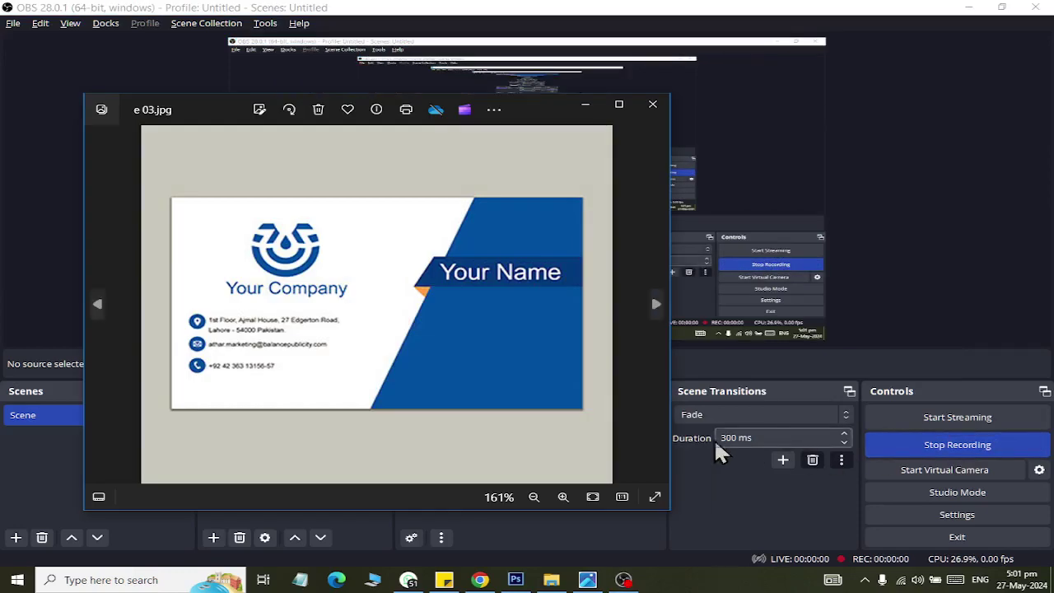
# Step: Zoom out on the reference card e 03.jpg in Photos, then switch to Photoshop
pyautogui.scroll(-2, 301, 285)
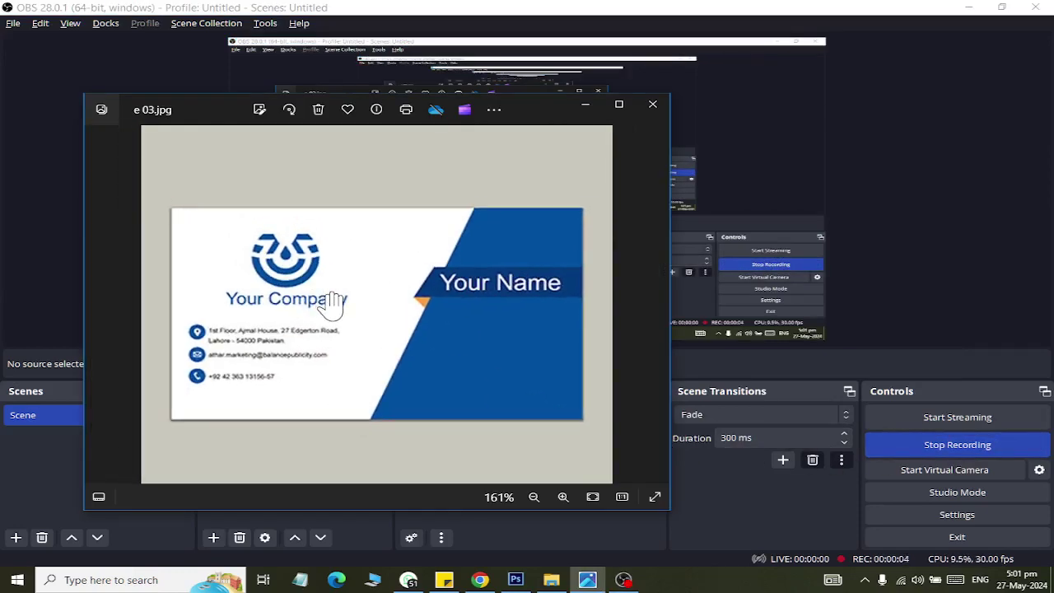
pyautogui.hotkey('alt', 'Tab')
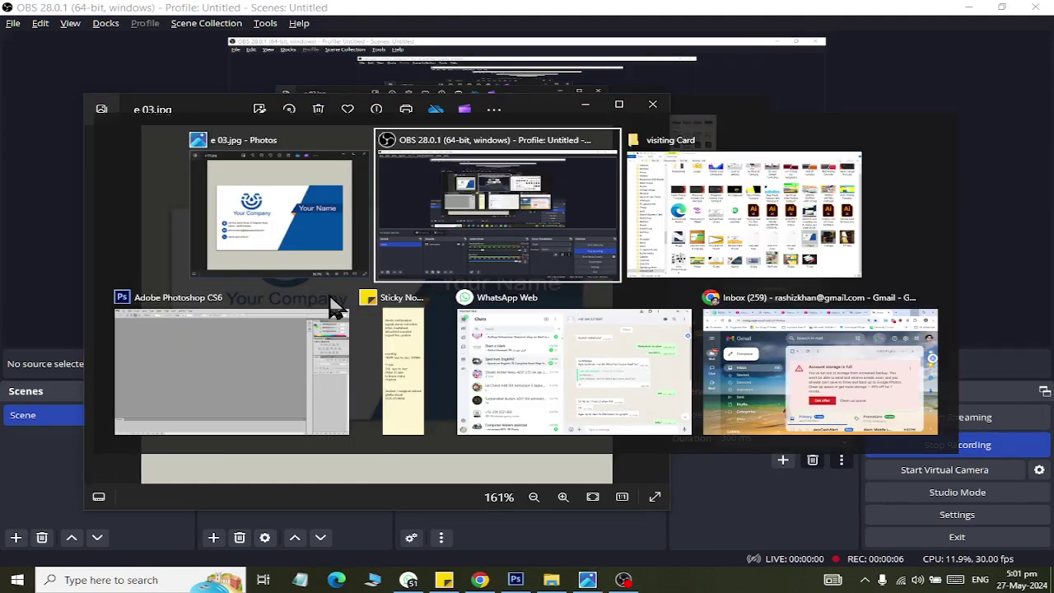
pyautogui.press('Tab')
pyautogui.press('Tab')
pyautogui.press('Tab')
# Step: Create a custom white document, 3.6 × 2.2 inches at 300 pixels/inch
pyautogui.click(330, 298)
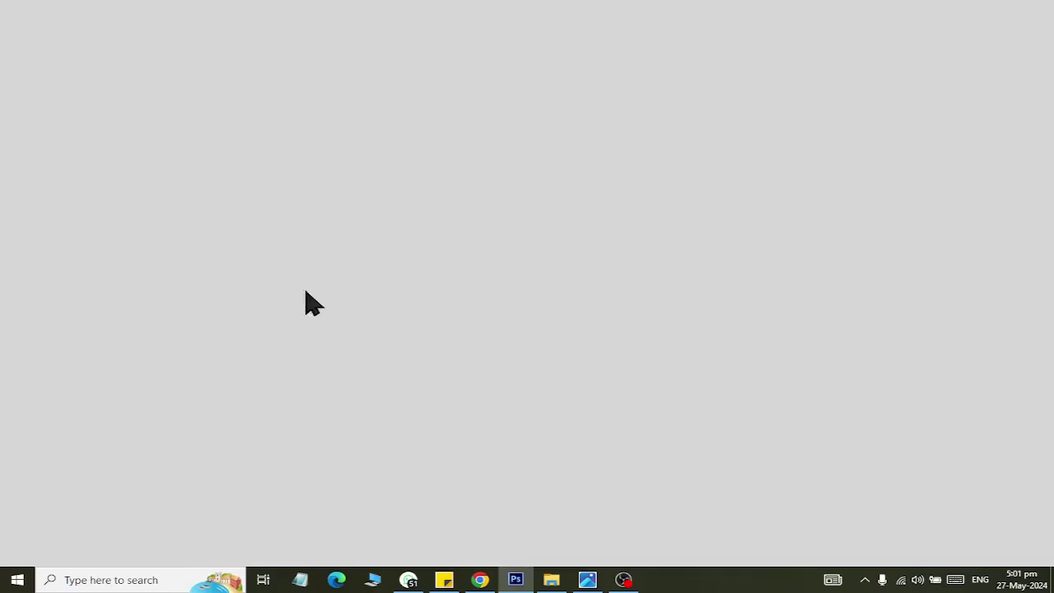
pyautogui.click(40, 9)
pyautogui.click(46, 25)
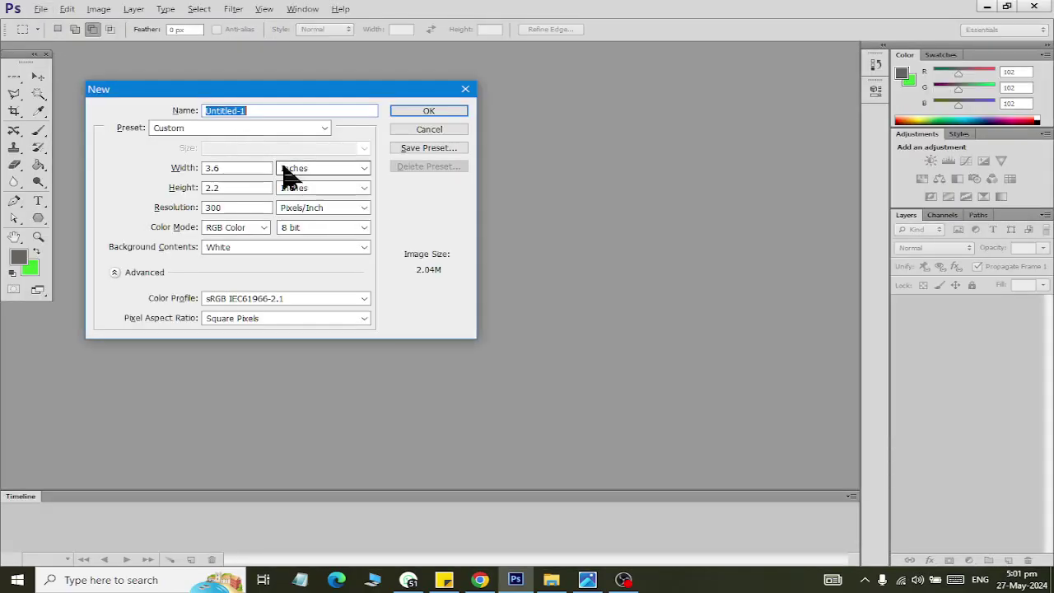
pyautogui.click(226, 129)
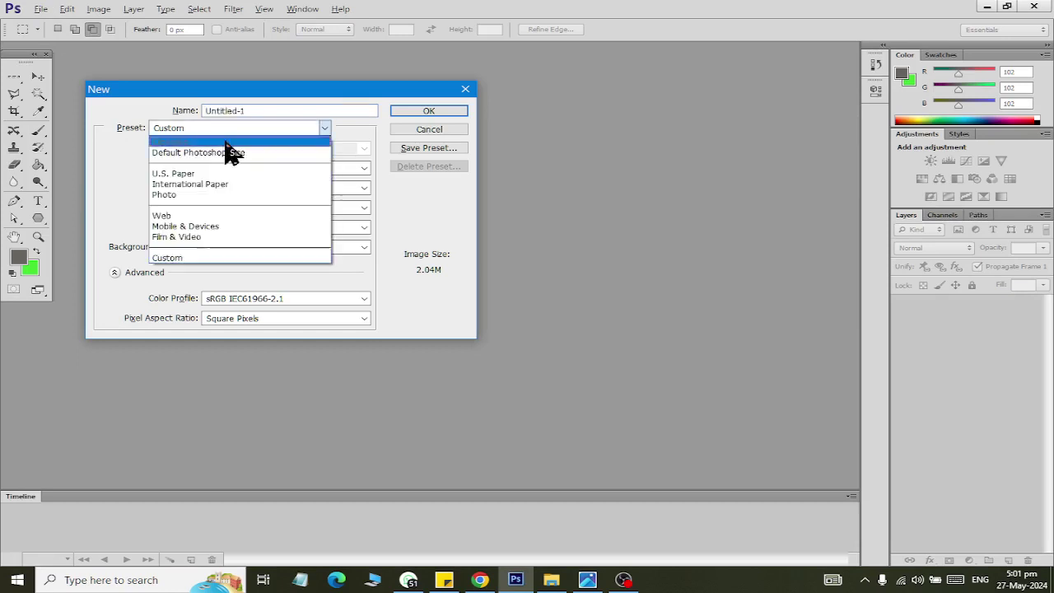
pyautogui.click(229, 258)
pyautogui.click(242, 167)
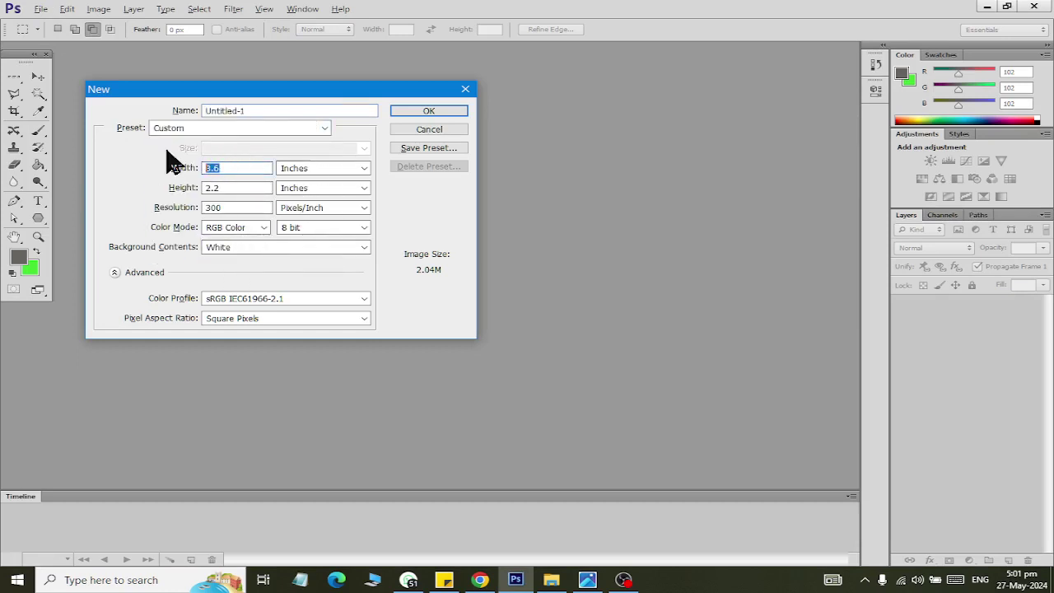
pyautogui.press('Tab')
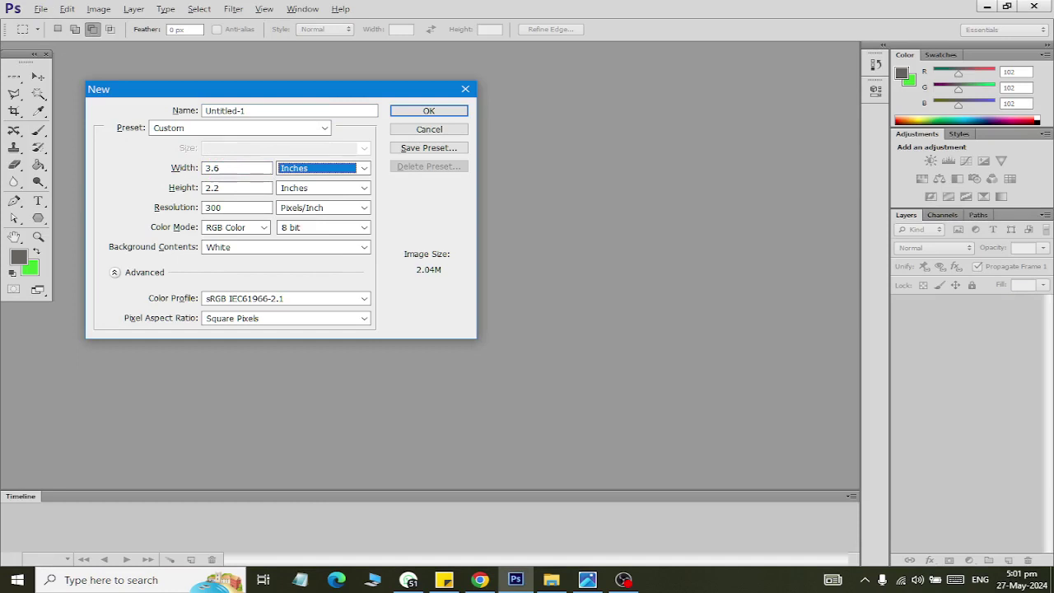
pyautogui.press('Tab')
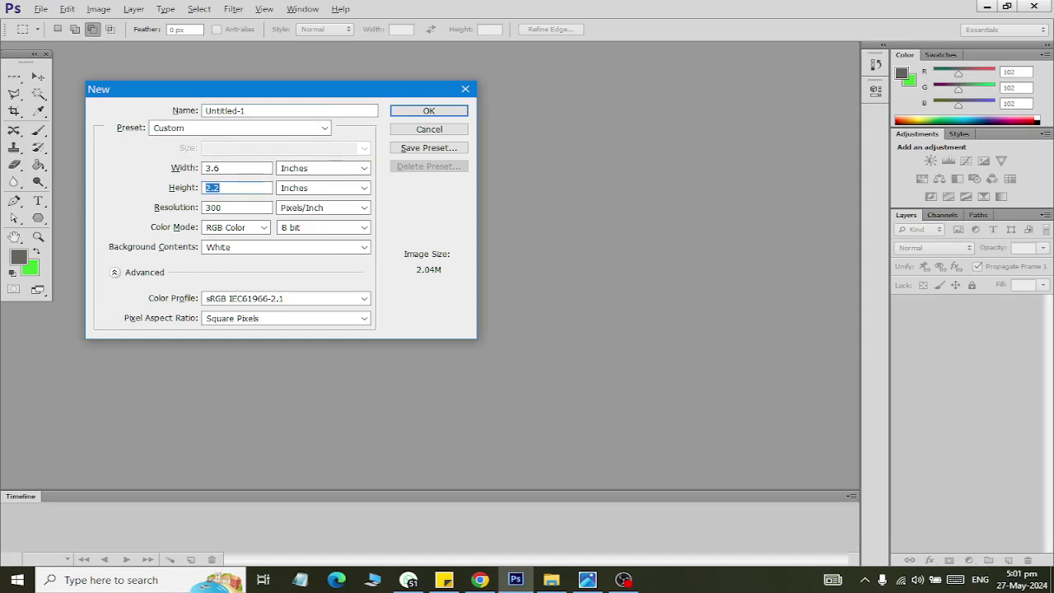
pyautogui.press('Tab')
pyautogui.press('Tab')
pyautogui.press('Return')
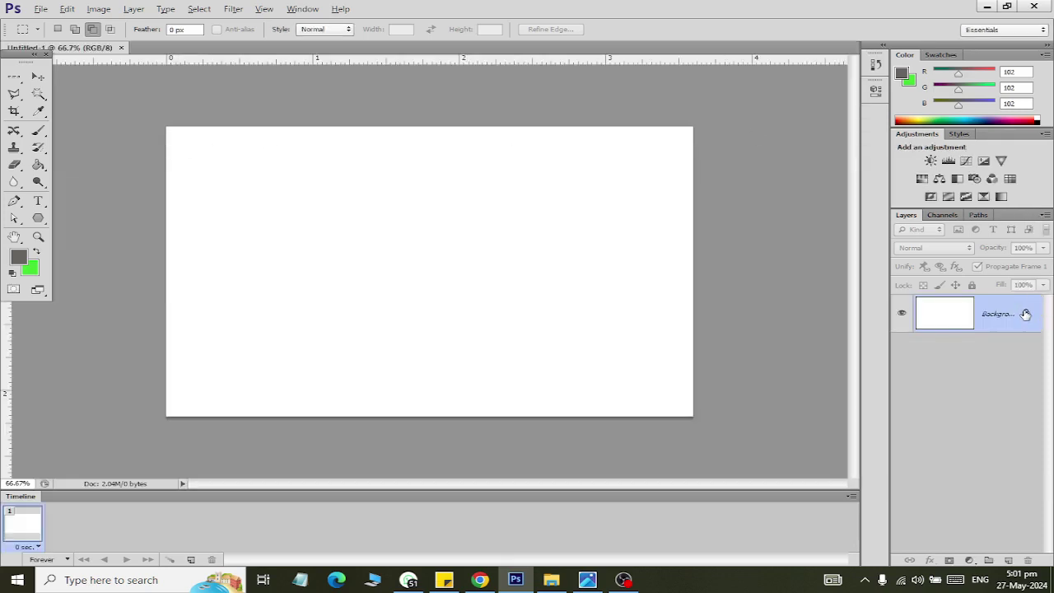
# Step: Convert the Background into an editable Layer 0
pyautogui.doubleClick(1025, 314)
pyautogui.click(706, 198)
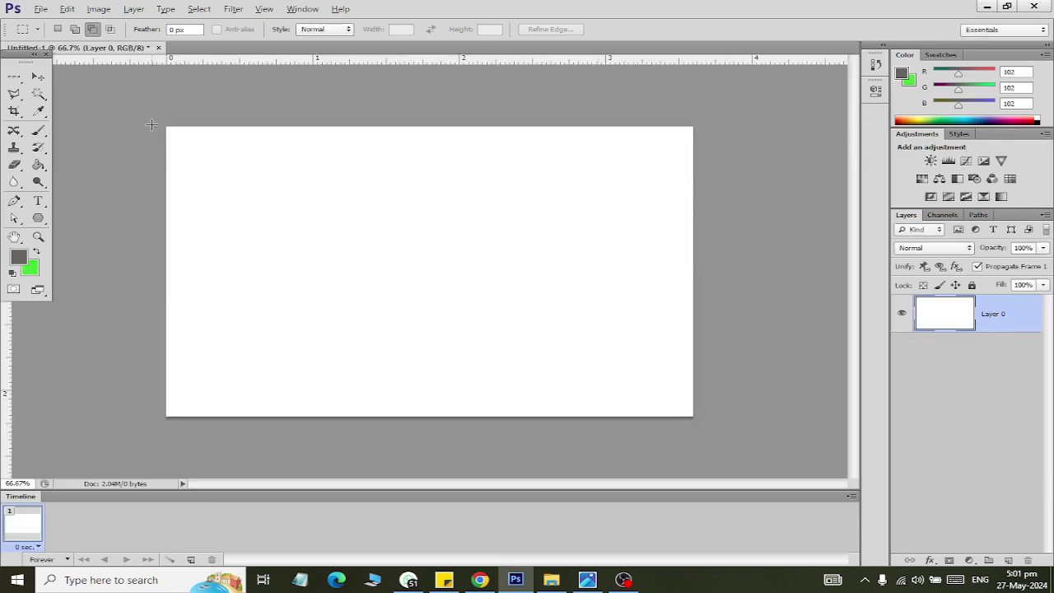
pyautogui.hotkey('alt', 'Tab')
pyautogui.hotkey('alt', 'Tab')
# Step: Add Layer 1 and paint-bucket fill it with dark blue (0,4,179)
pyautogui.click(1009, 561)
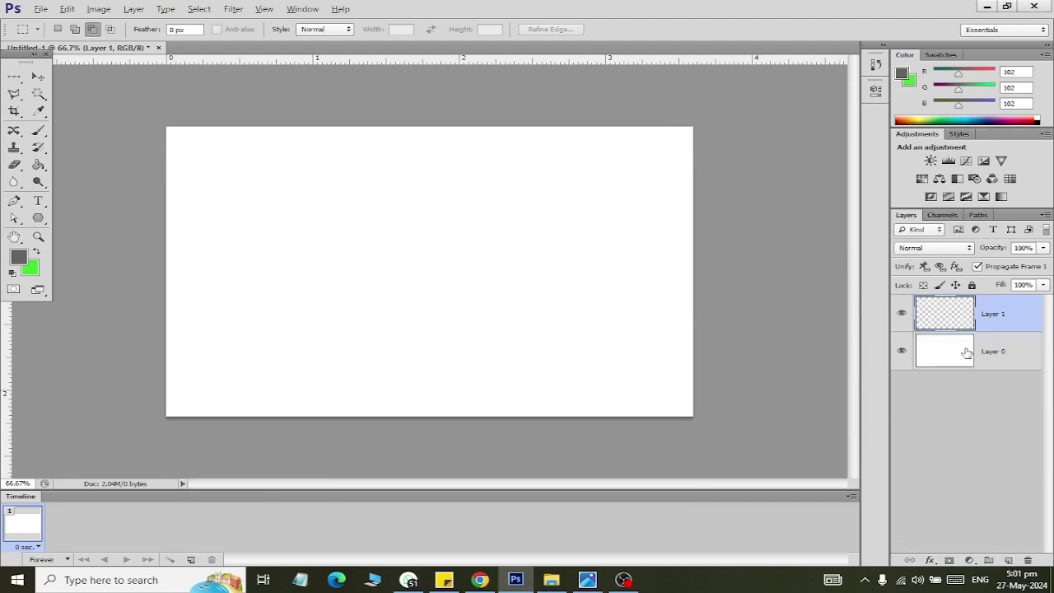
pyautogui.click(38, 166)
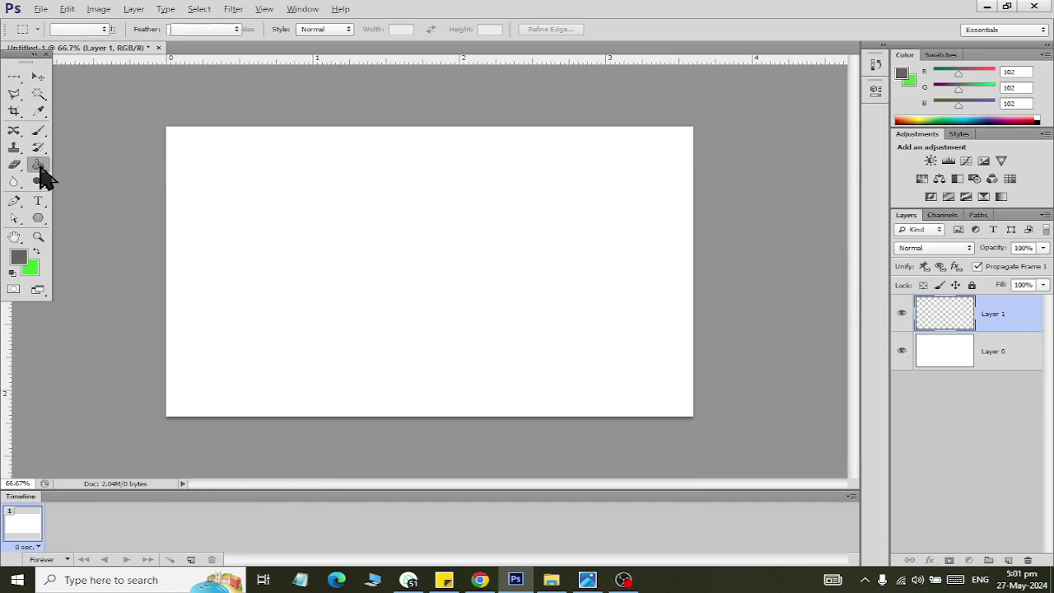
pyautogui.click(19, 257)
pyautogui.moveTo(791, 425)
pyautogui.mouseDown()
pyautogui.moveTo(796, 407)
pyautogui.moveTo(777, 363)
pyautogui.mouseUp()
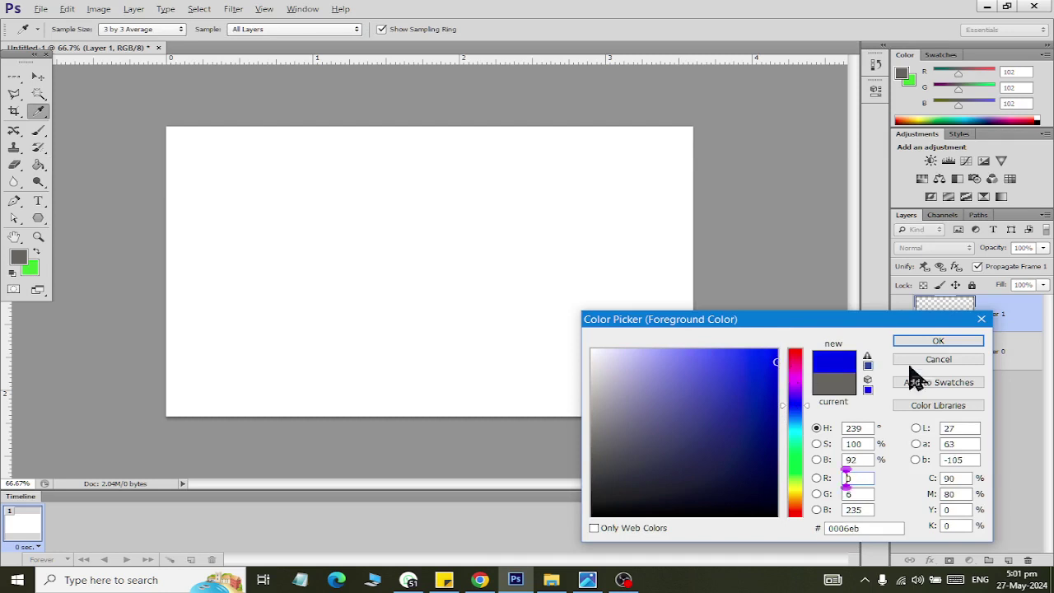
pyautogui.click(776, 398)
pyautogui.click(938, 340)
pyautogui.press('g')
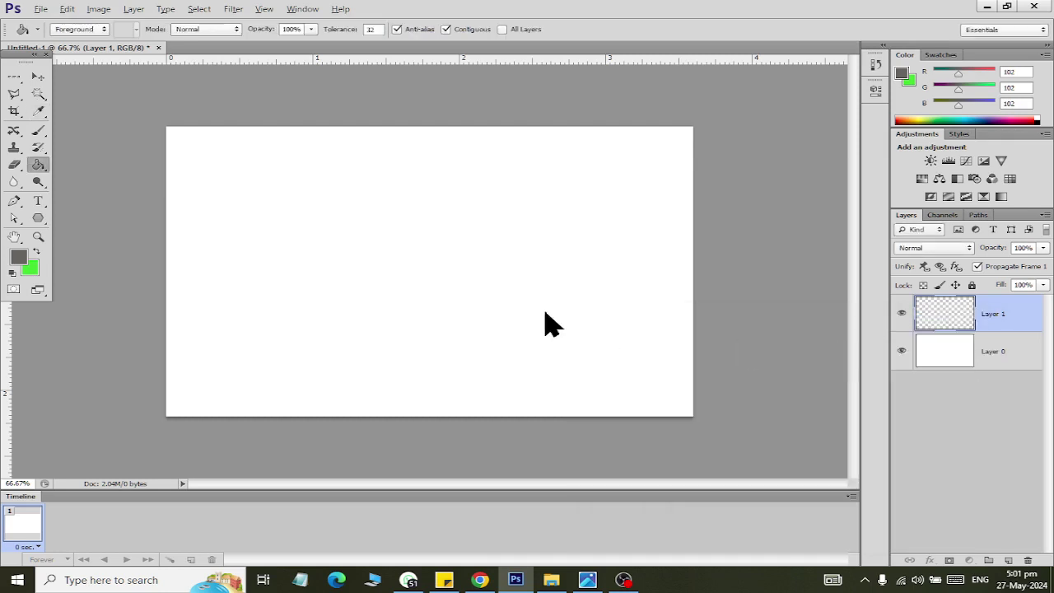
pyautogui.click(519, 307)
pyautogui.click(67, 8)
pyautogui.moveTo(123, 330)
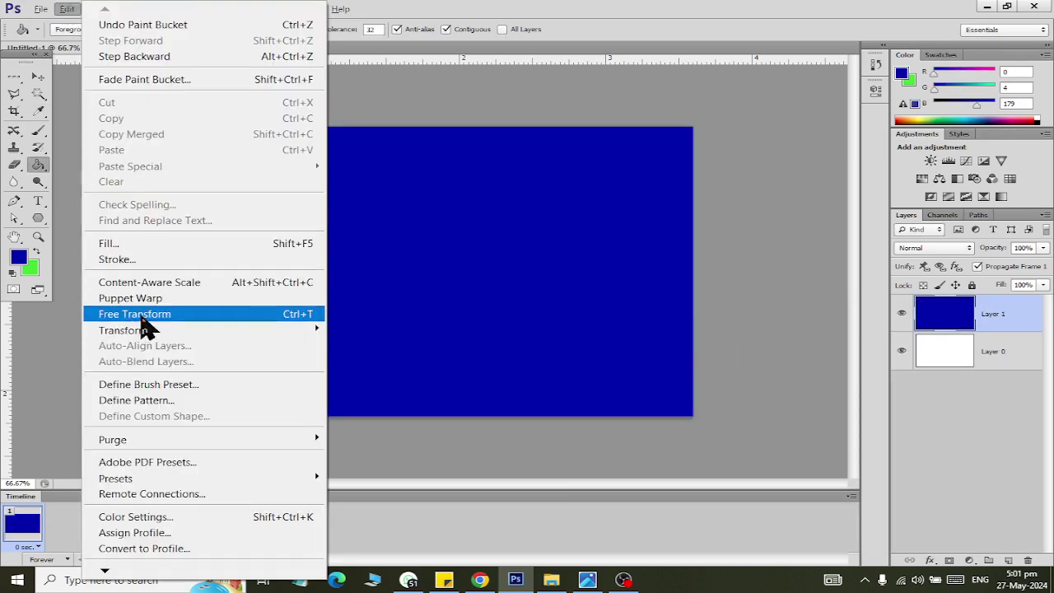
# Step: Free-transform the blue layer, dragging its left corners right to slant it
pyautogui.click(375, 385)
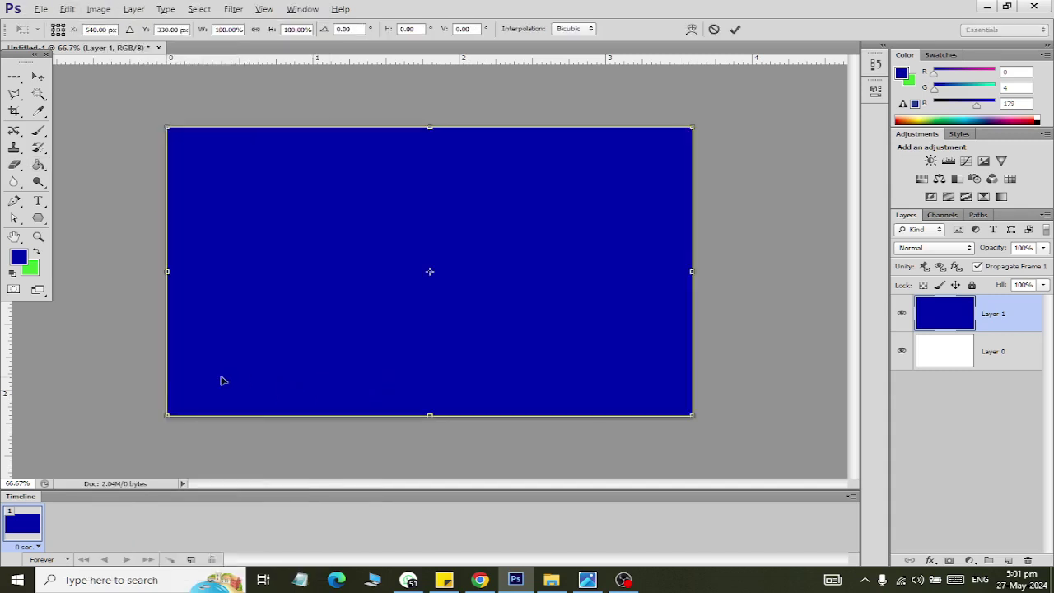
pyautogui.moveTo(169, 421); pyautogui.dragTo(453, 418)
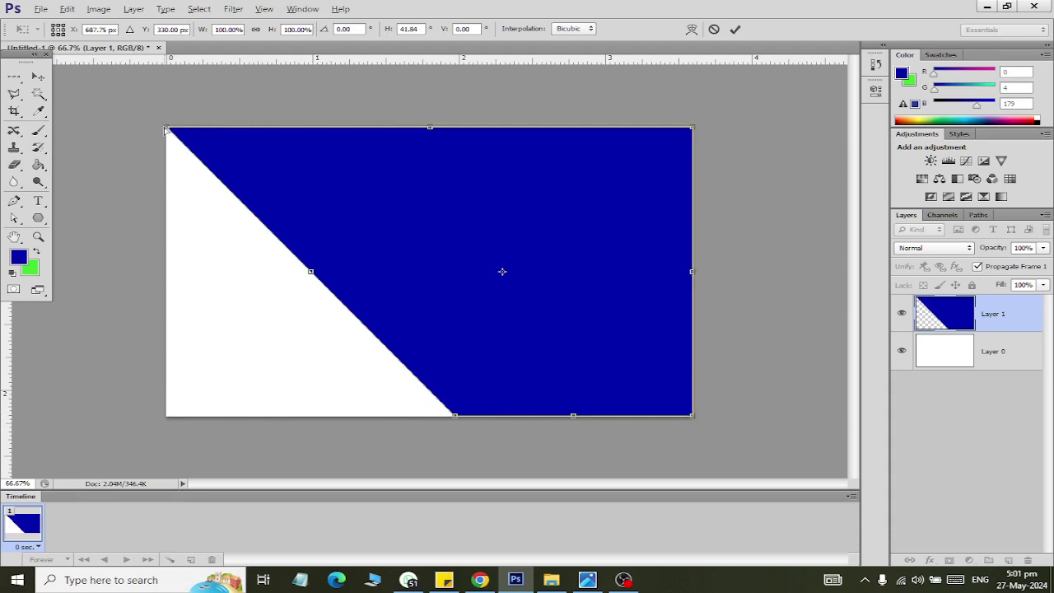
pyautogui.moveTo(166, 129); pyautogui.dragTo(350, 127)
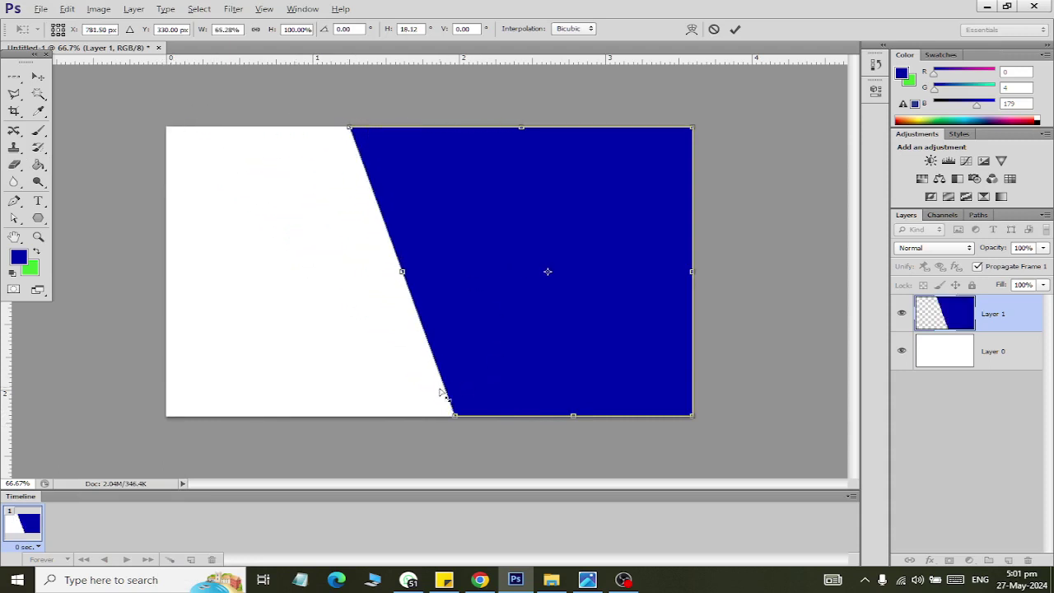
pyautogui.moveTo(459, 419); pyautogui.dragTo(482, 420)
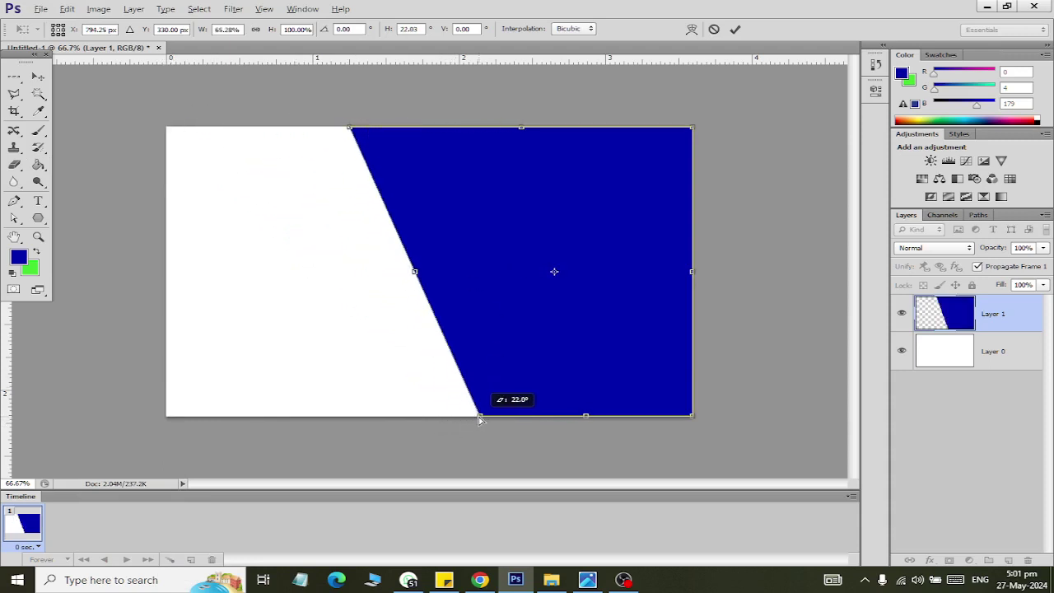
pyautogui.moveTo(346, 130); pyautogui.dragTo(392, 129)
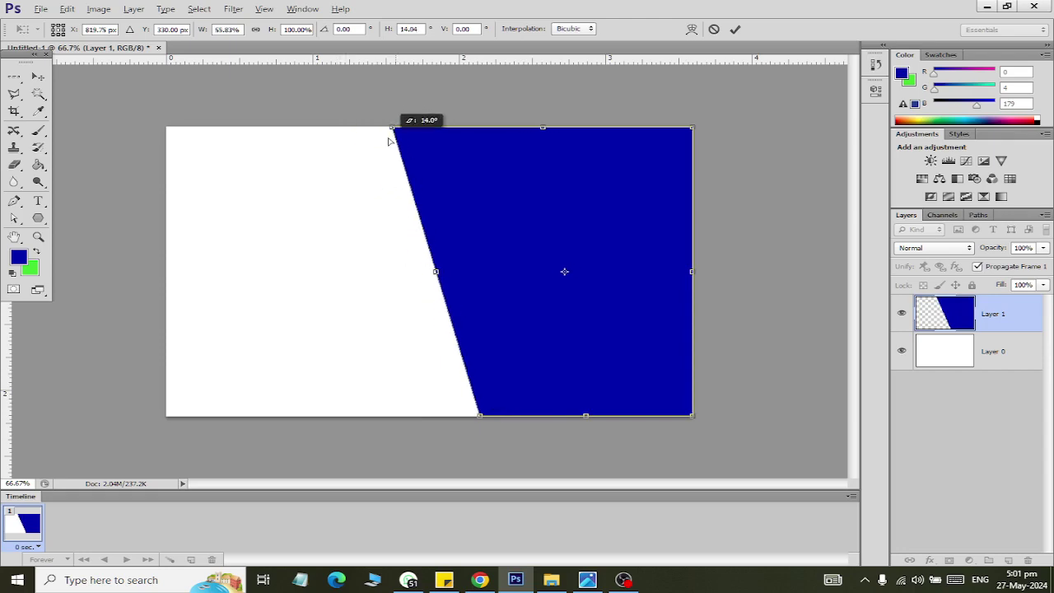
pyautogui.hotkey('alt', 'Tab')
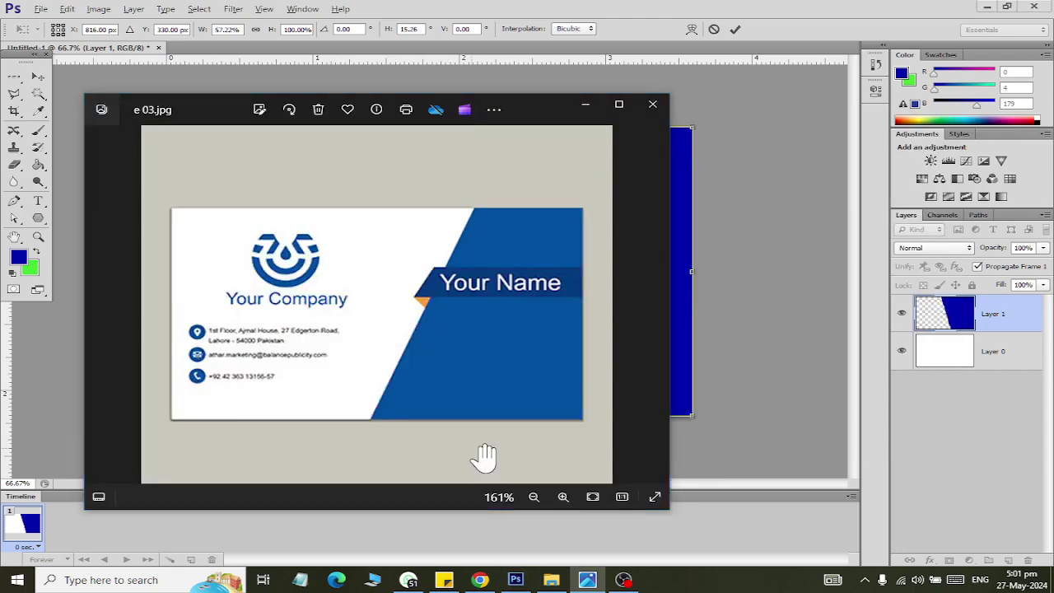
pyautogui.hotkey('alt', 'Tab')
pyautogui.hotkey('alt', 'Tab')
pyautogui.hotkey('alt', 'Tab')
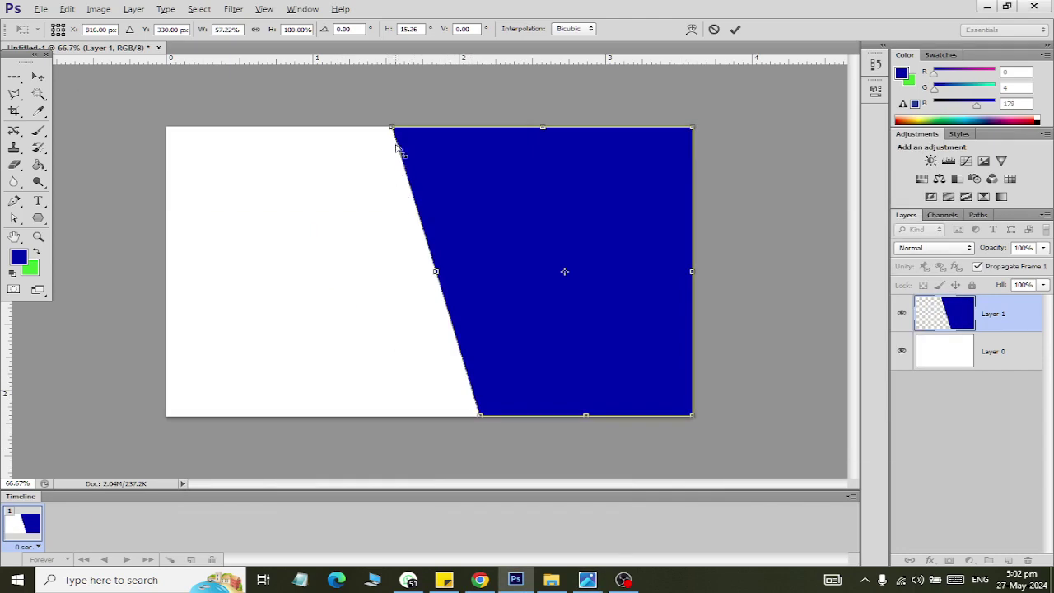
# Step: Reverse the slant and widen the bottom into a right-side diagonal panel, then apply
pyautogui.moveTo(392, 128); pyautogui.dragTo(574, 165)
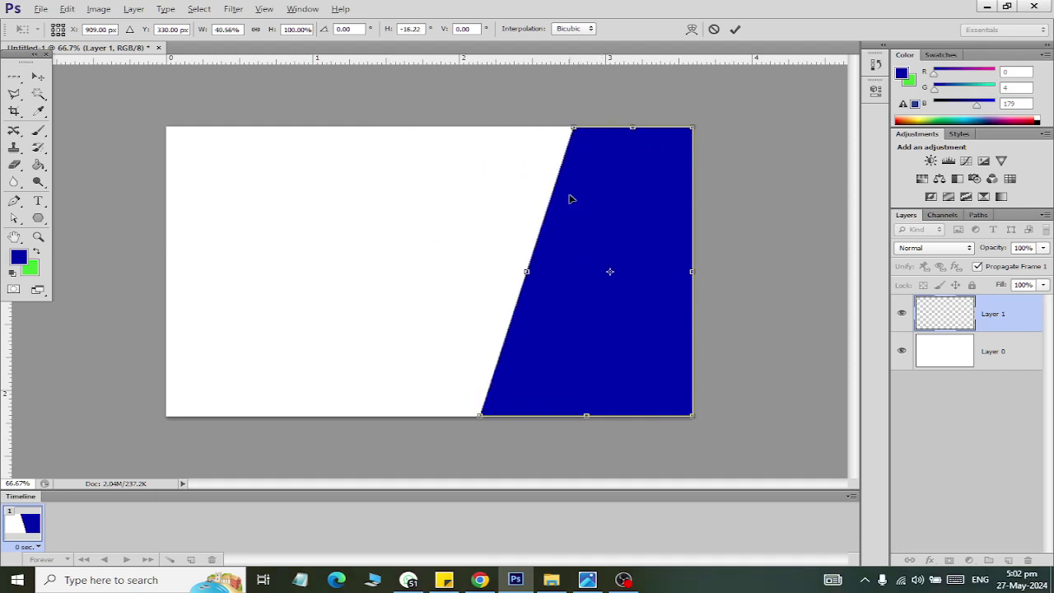
pyautogui.moveTo(481, 417); pyautogui.dragTo(421, 416)
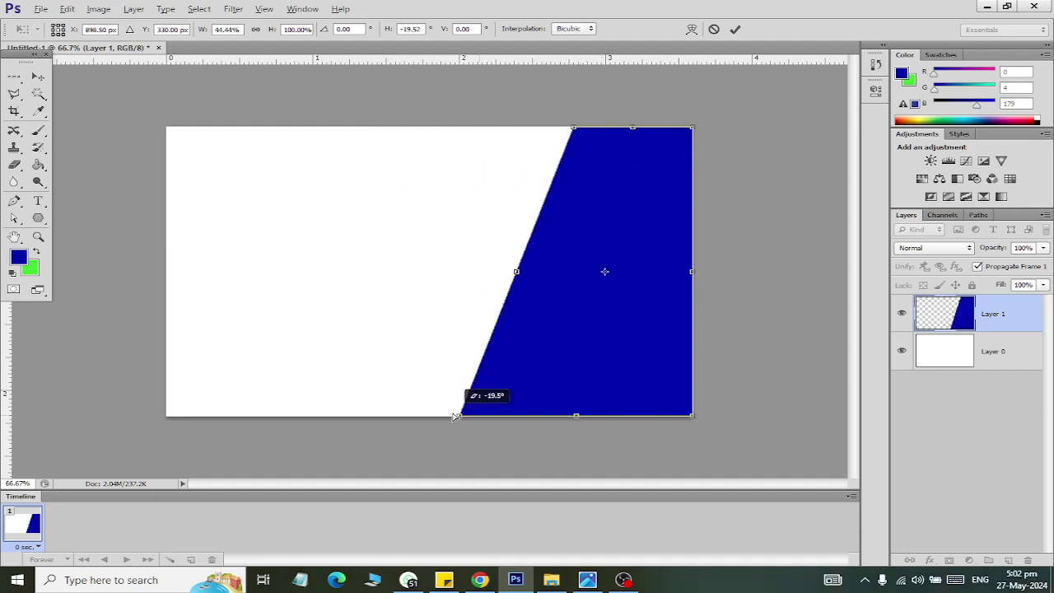
pyautogui.hotkey('alt', 'Tab')
pyautogui.hotkey('alt', 'Tab')
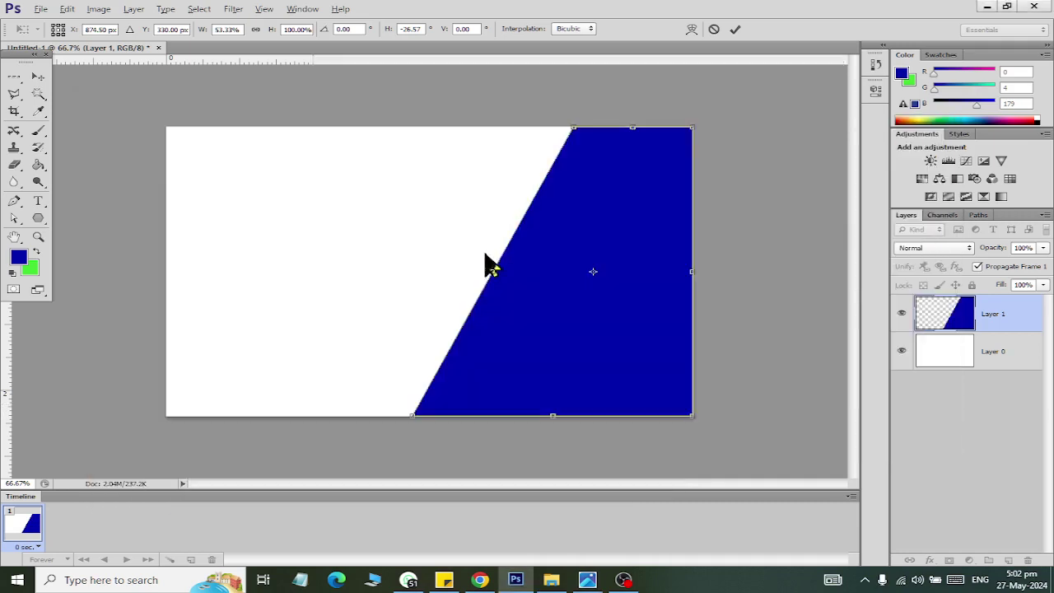
pyautogui.moveTo(572, 130); pyautogui.dragTo(541, 128)
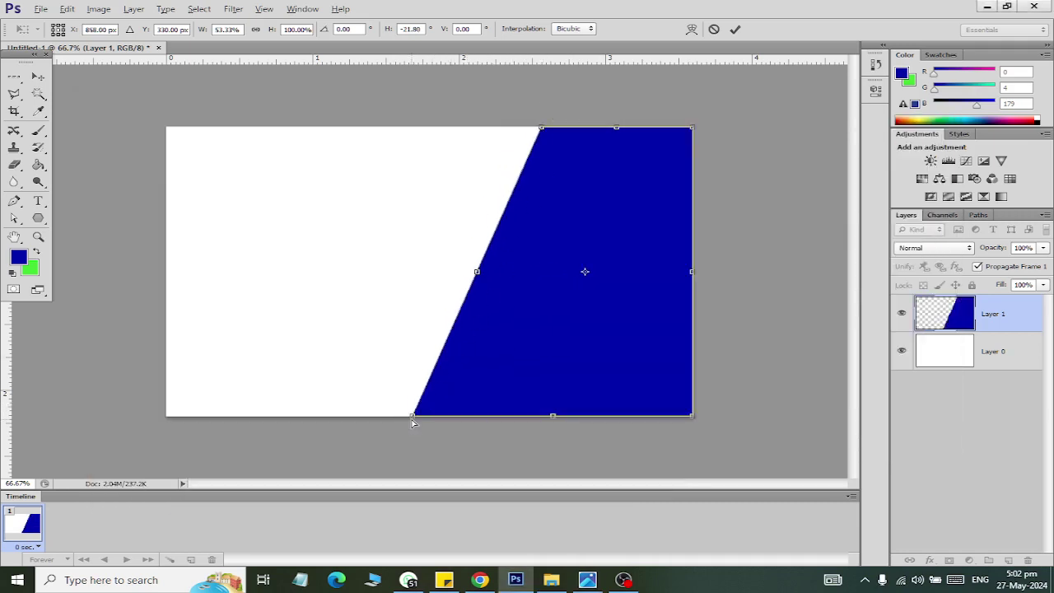
pyautogui.moveTo(414, 417); pyautogui.dragTo(403, 417)
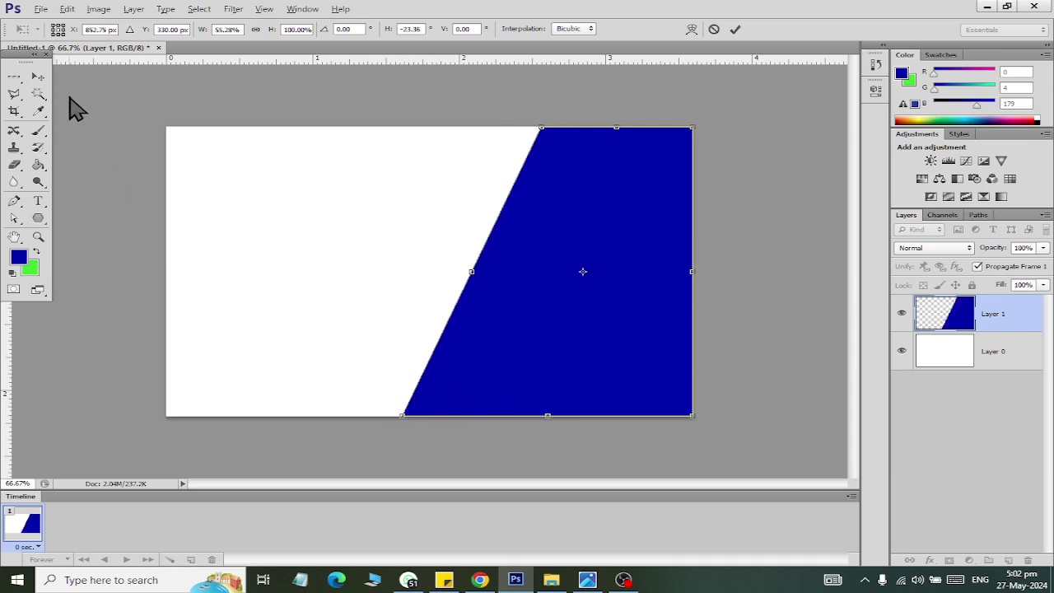
pyautogui.click(37, 76)
pyautogui.click(428, 224)
# Step: Recolour the slanted panel a brighter blue (3a3fff)
pyautogui.hotkey('alt', 'Tab')
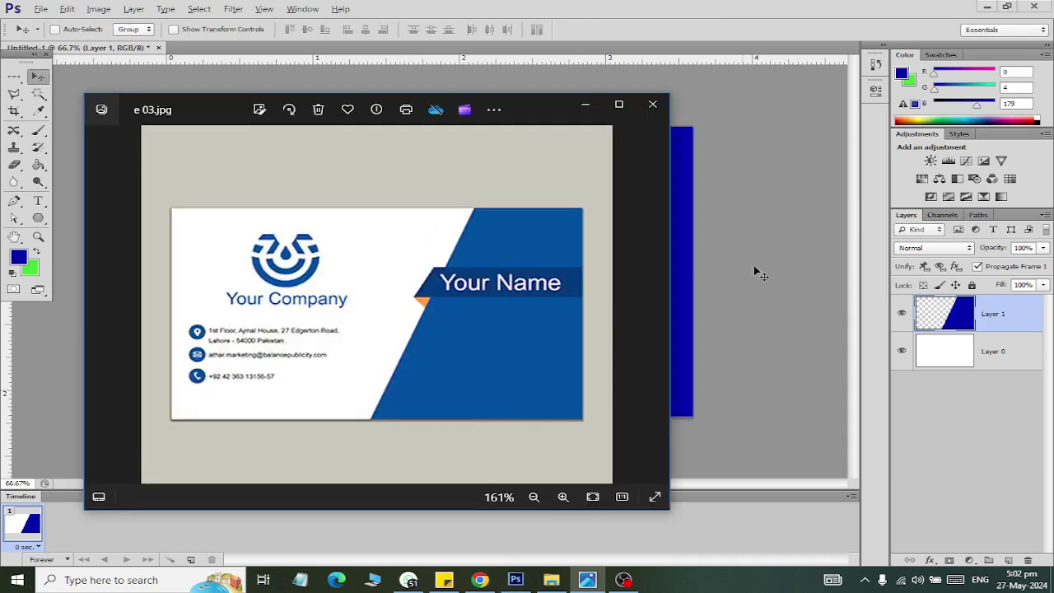
pyautogui.click(926, 306)
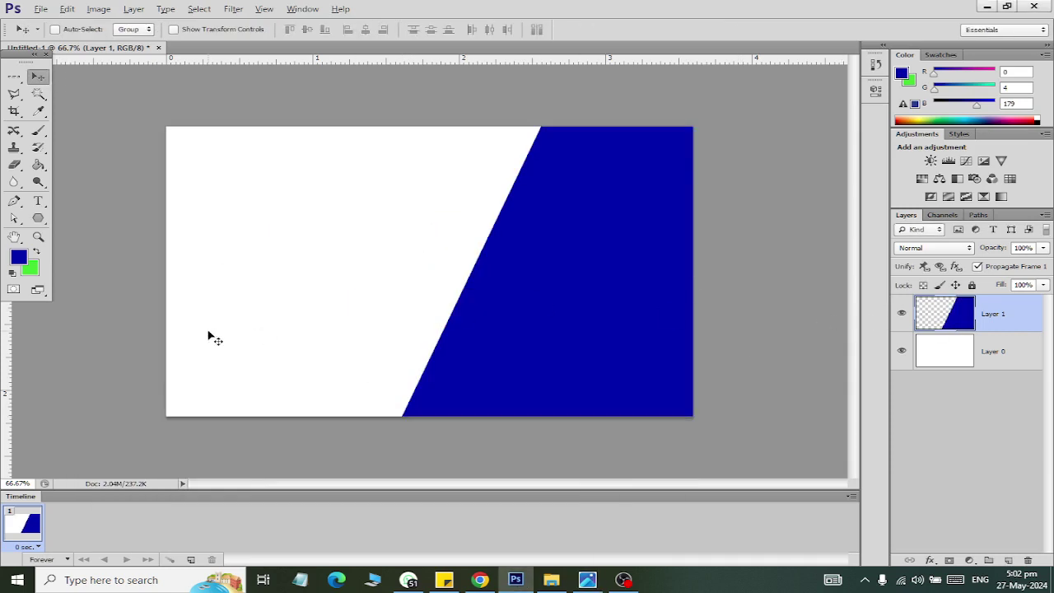
pyautogui.click(38, 165)
pyautogui.click(18, 257)
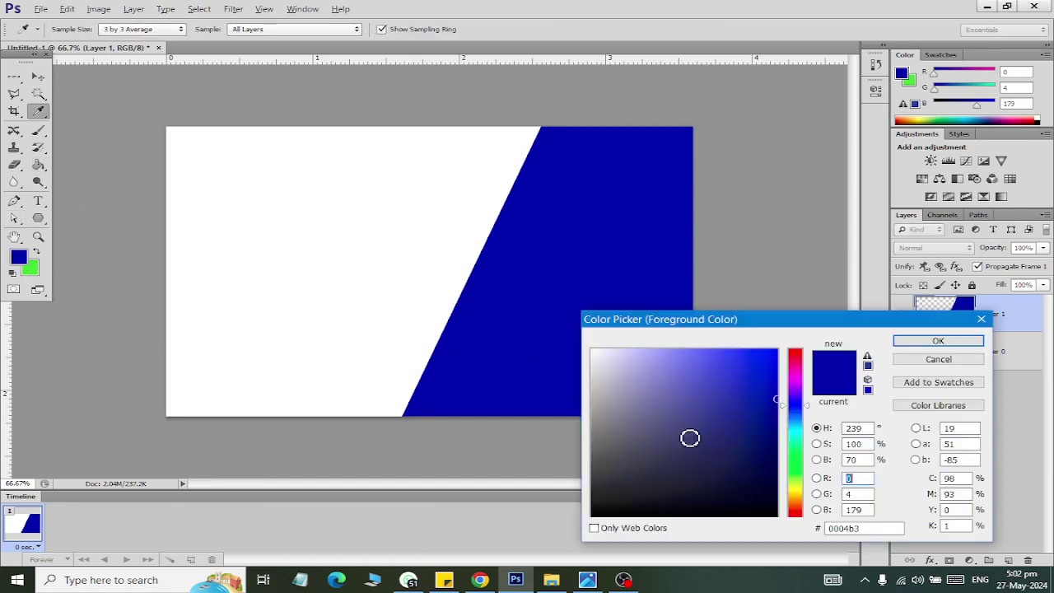
pyautogui.moveTo(690, 437); pyautogui.dragTo(736, 348)
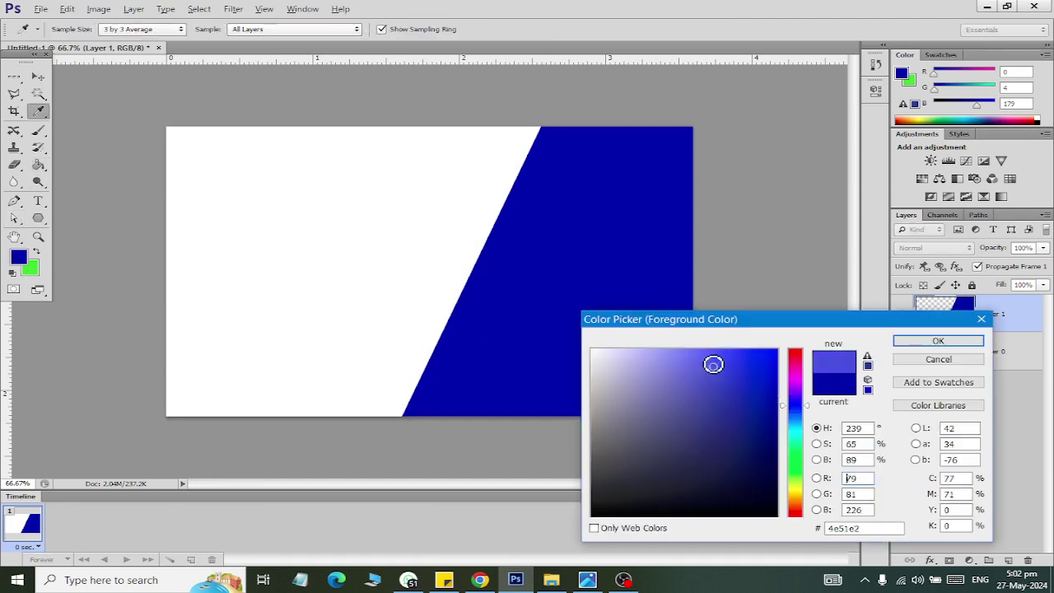
pyautogui.click(924, 341)
pyautogui.click(612, 315)
pyautogui.click(38, 77)
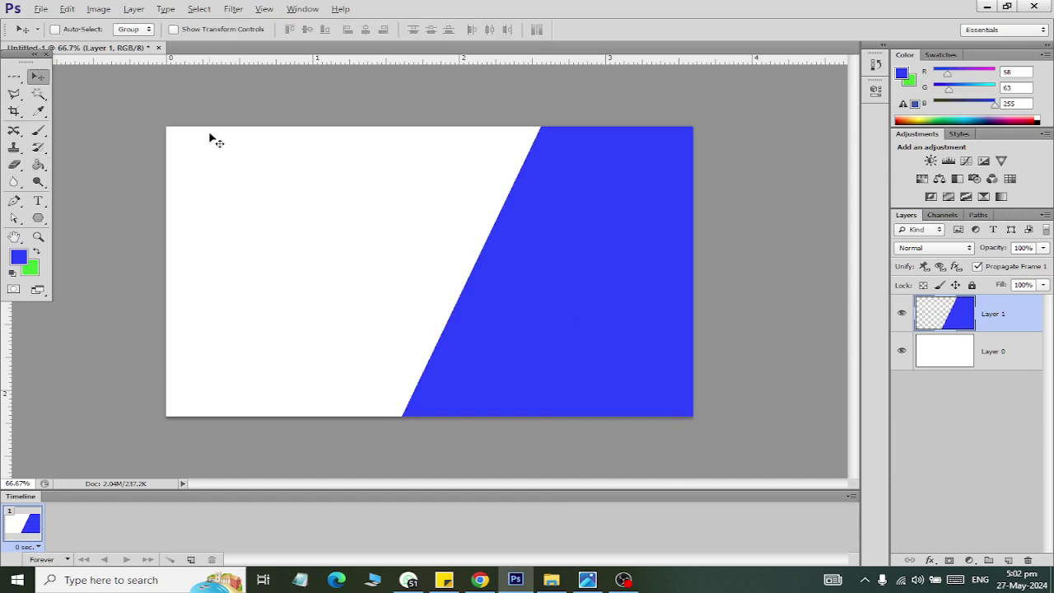
# Step: Compare with the reference card and add an empty Layer 2 above the panel
pyautogui.hotkey('alt', 'Tab')
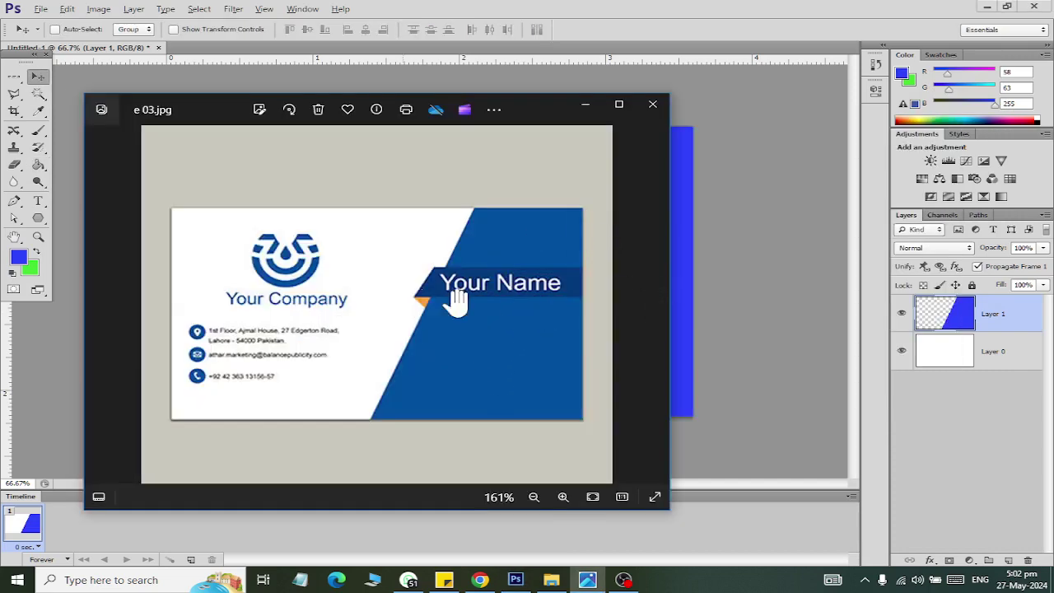
pyautogui.hotkey('alt', 'Tab')
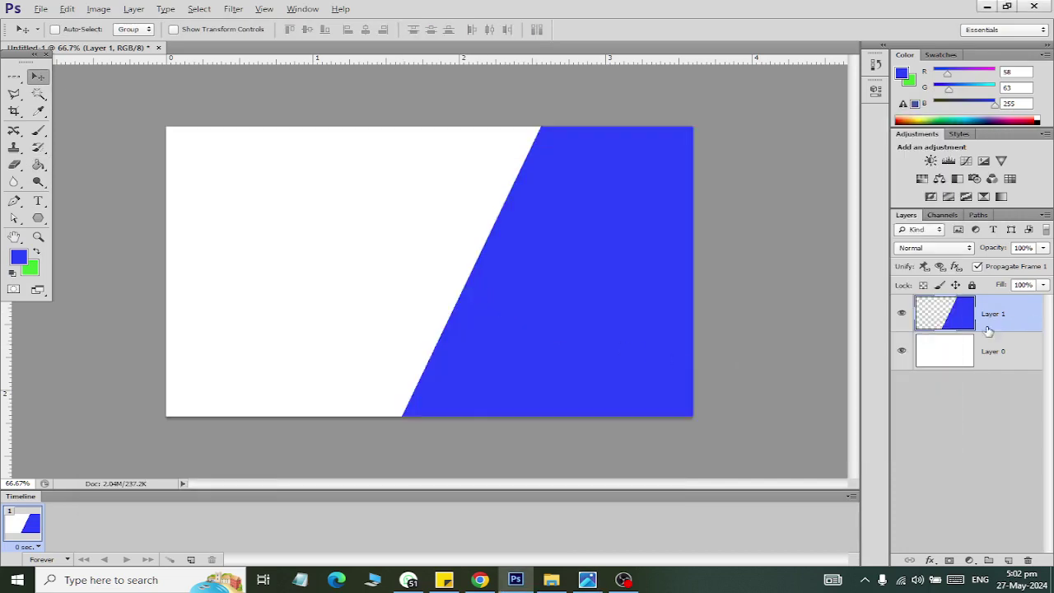
pyautogui.click(1013, 558)
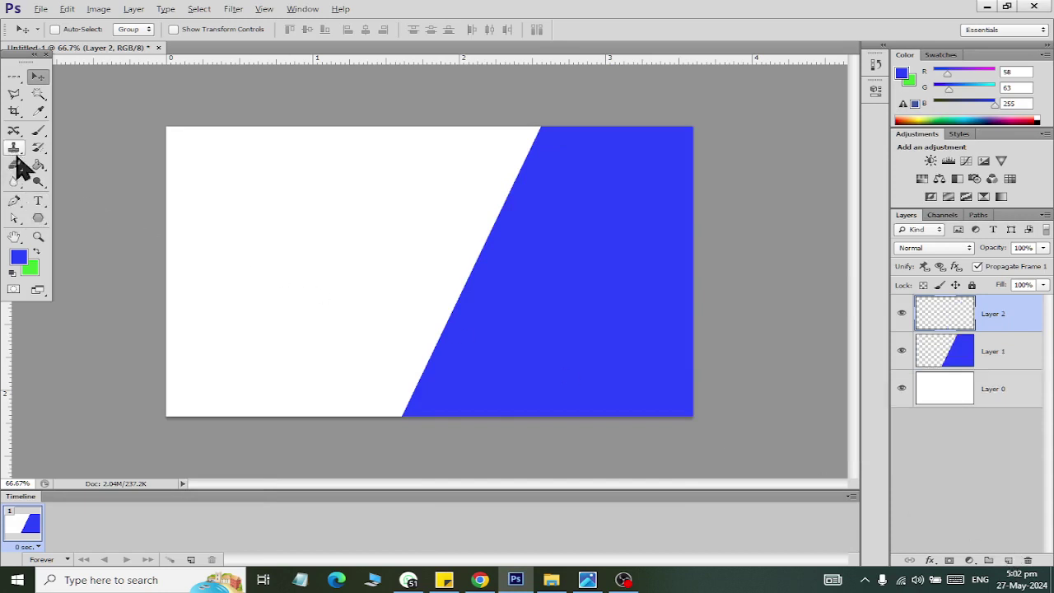
# Step: Draw a rectangle across the upper panel and move it to the card's right edge
pyautogui.click(38, 218)
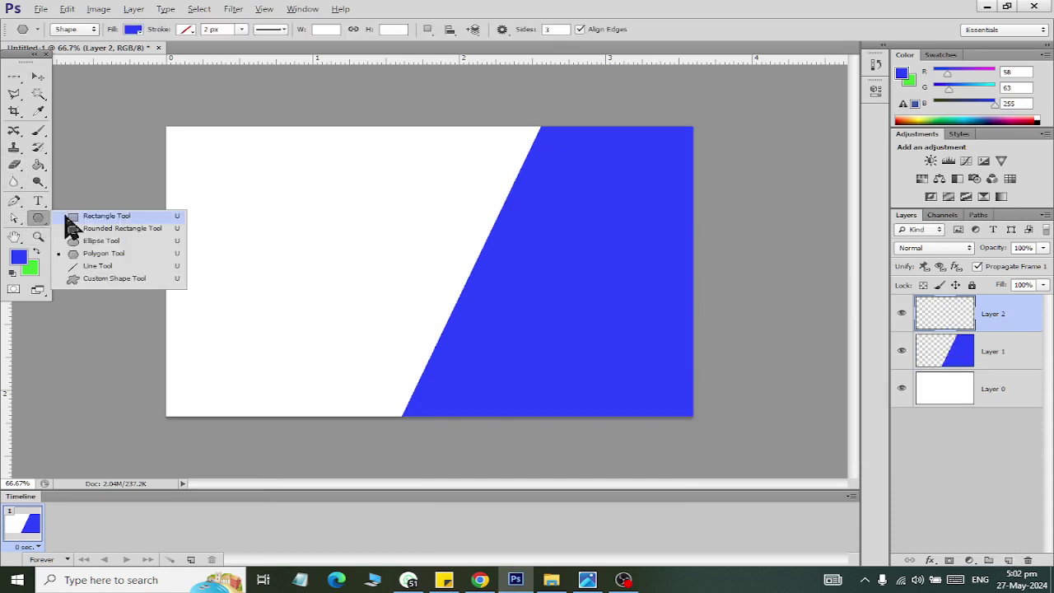
pyautogui.click(94, 220)
pyautogui.moveTo(454, 210)
pyautogui.mouseDown()
pyautogui.moveTo(585, 231)
pyautogui.moveTo(574, 236)
pyautogui.mouseUp()
pyautogui.click(38, 76)
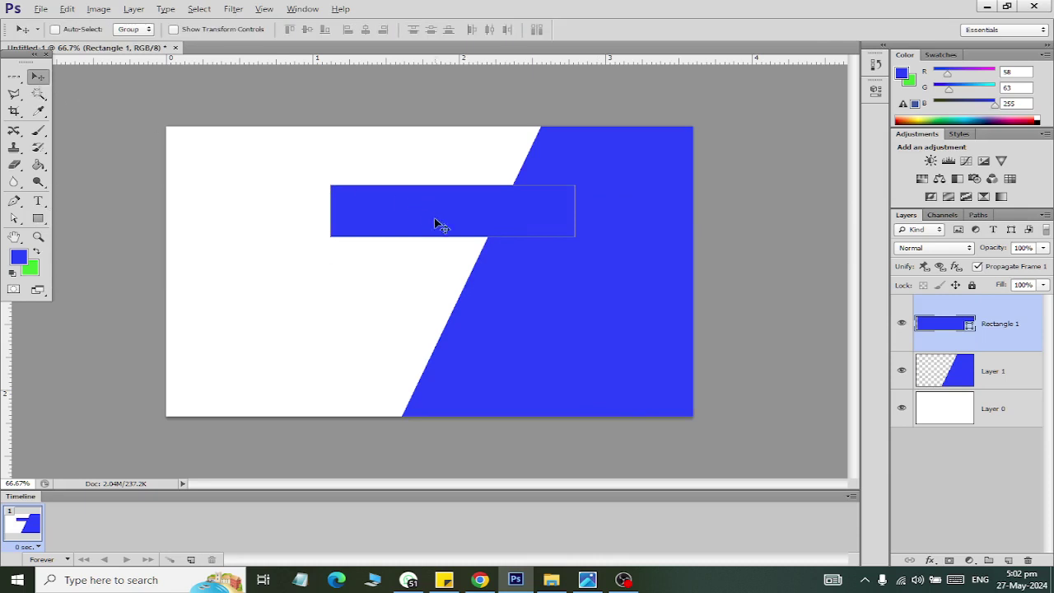
pyautogui.moveTo(437, 223); pyautogui.dragTo(569, 233)
pyautogui.hotkey('alt', 'Tab')
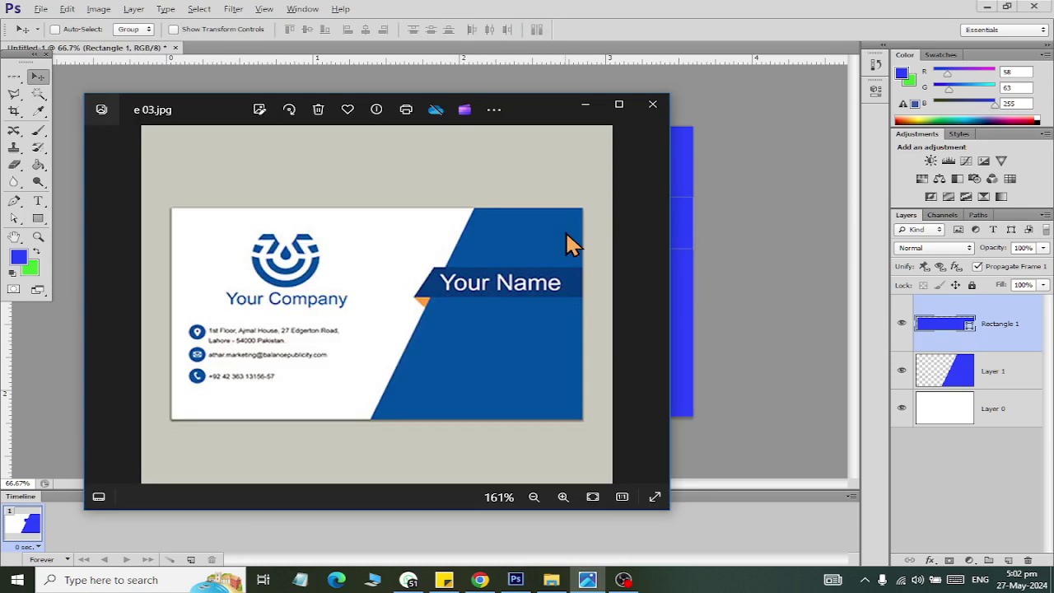
pyautogui.hotkey('alt', 'Tab')
# Step: Make the rectangle slightly shorter with Free Transform
pyautogui.hotkey('ctrl', 't')
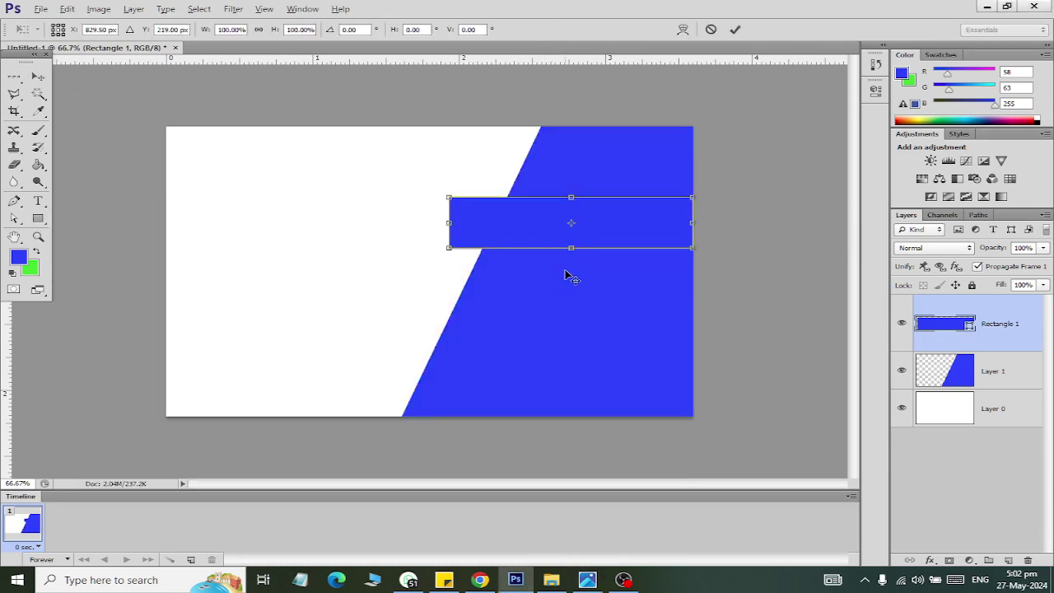
pyautogui.moveTo(571, 244); pyautogui.dragTo(571, 242)
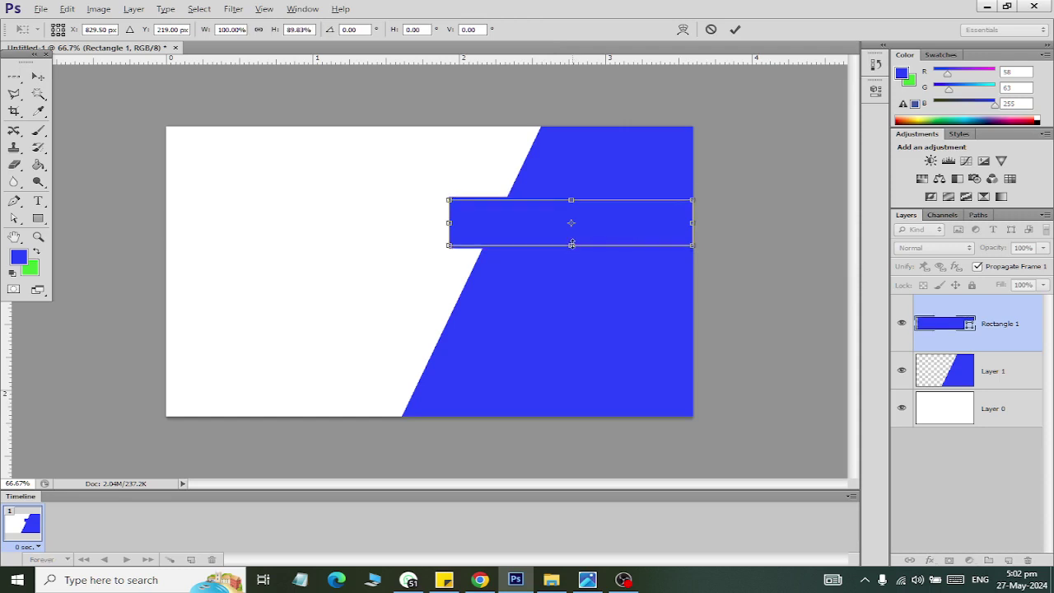
pyautogui.hotkey('alt', 'Tab')
pyautogui.hotkey('alt', 'Tab')
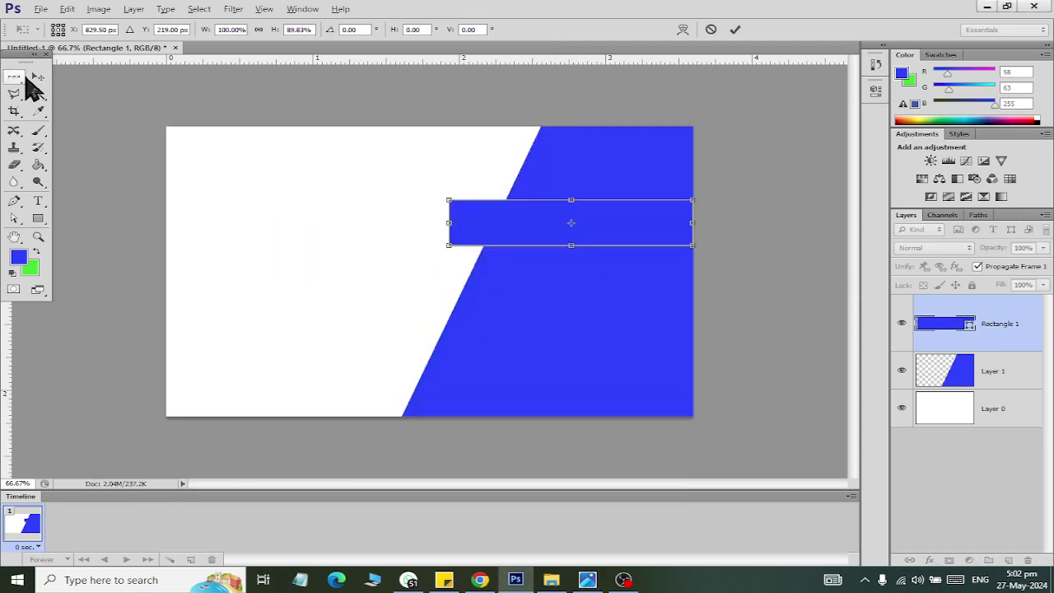
pyautogui.click(38, 76)
pyautogui.click(459, 225)
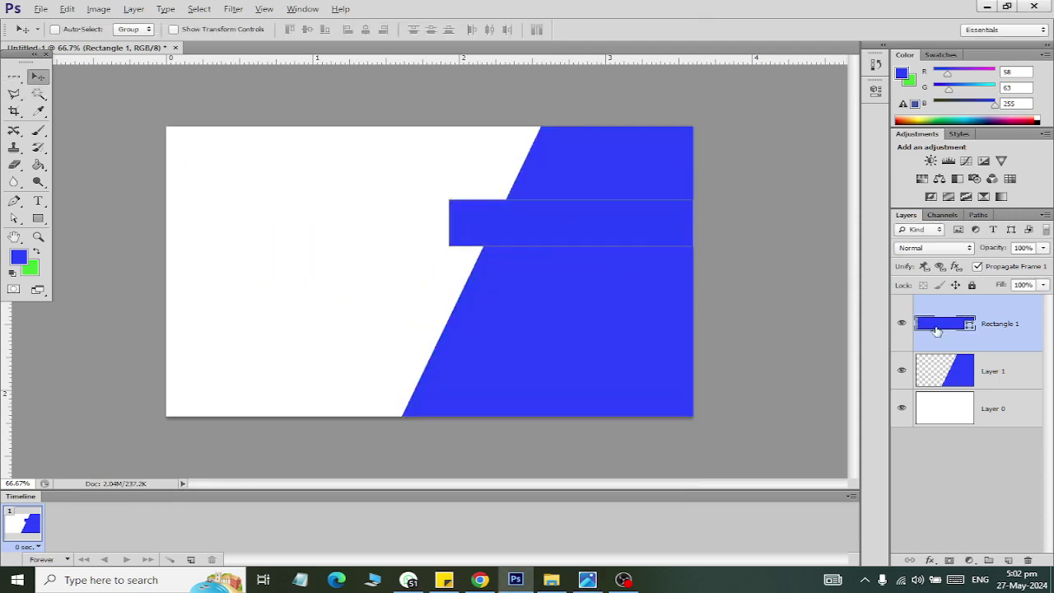
# Step: Fill the rectangle with dark navy (060998)
pyautogui.doubleClick(936, 328)
pyautogui.moveTo(761, 403); pyautogui.dragTo(769, 417)
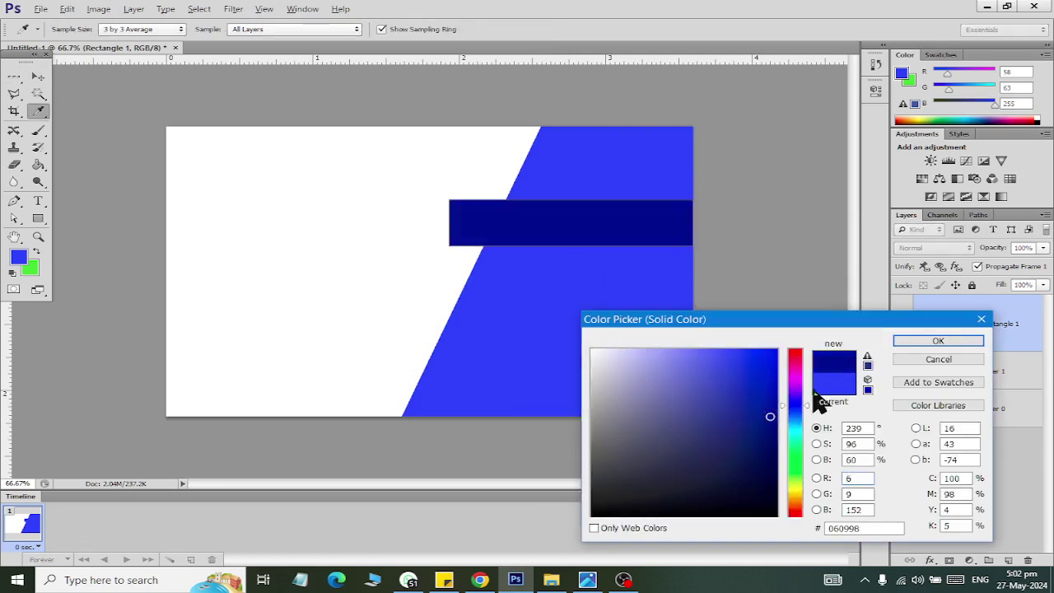
pyautogui.click(937, 340)
pyautogui.hotkey('alt', 'Tab')
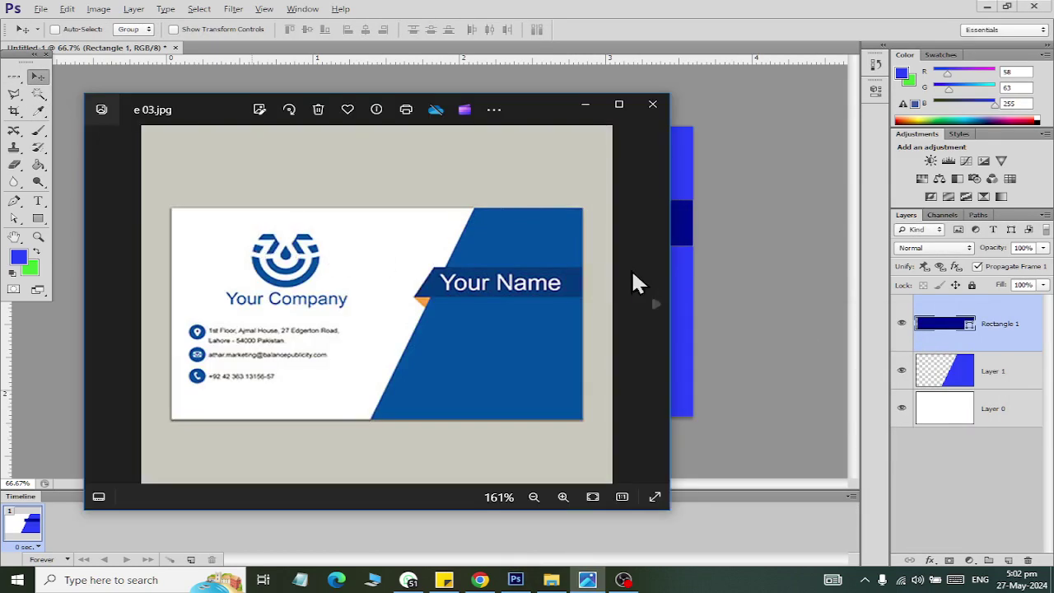
pyautogui.hotkey('alt', 'Tab')
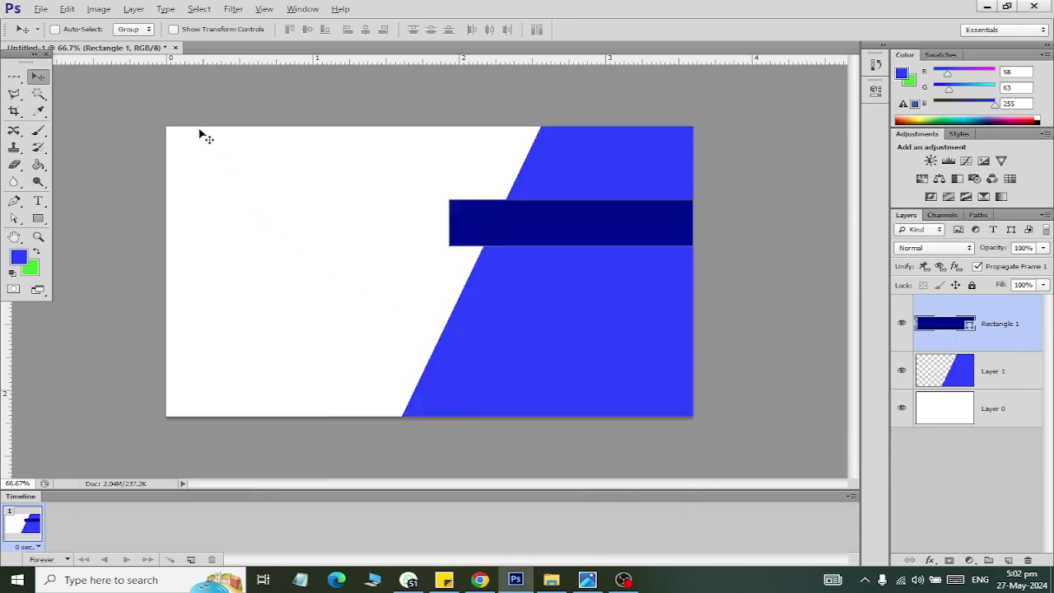
# Step: Skew the navy banner's left corners into a slanted end and apply the skew
pyautogui.click(67, 9)
pyautogui.moveTo(135, 331)
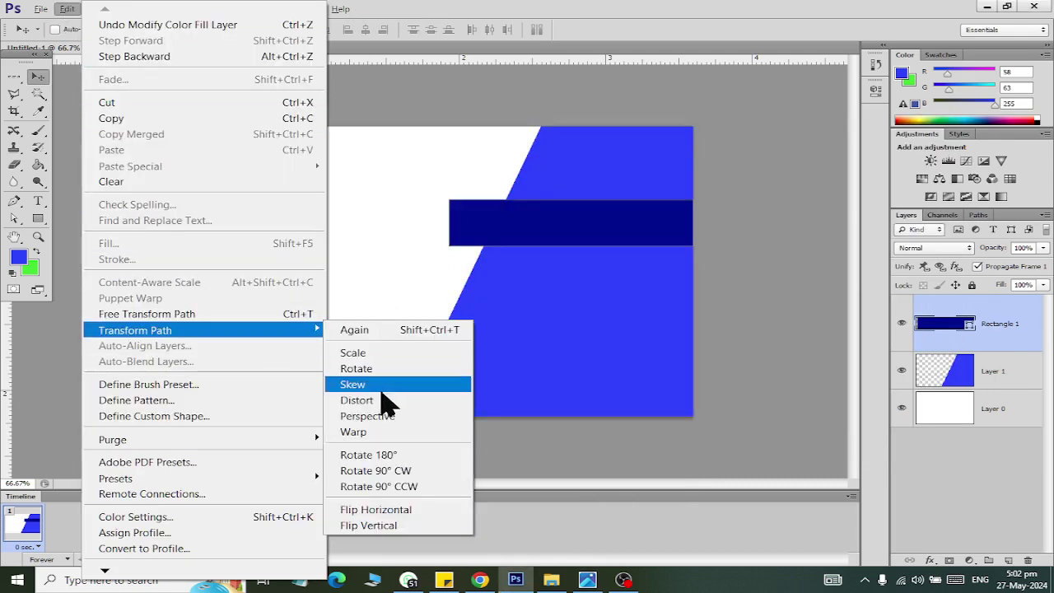
pyautogui.click(382, 389)
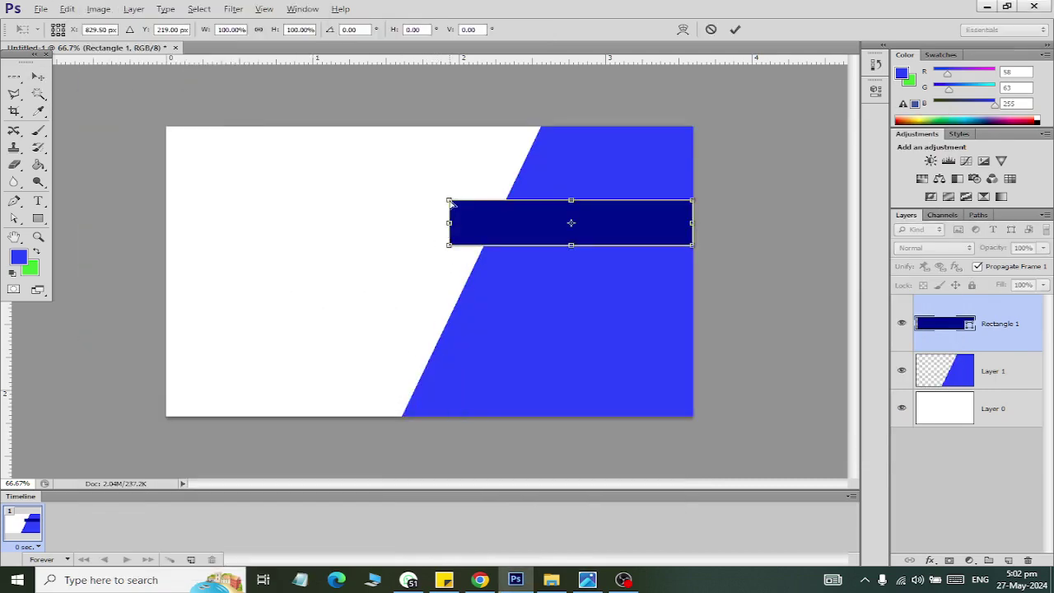
pyautogui.moveTo(450, 202); pyautogui.dragTo(482, 202)
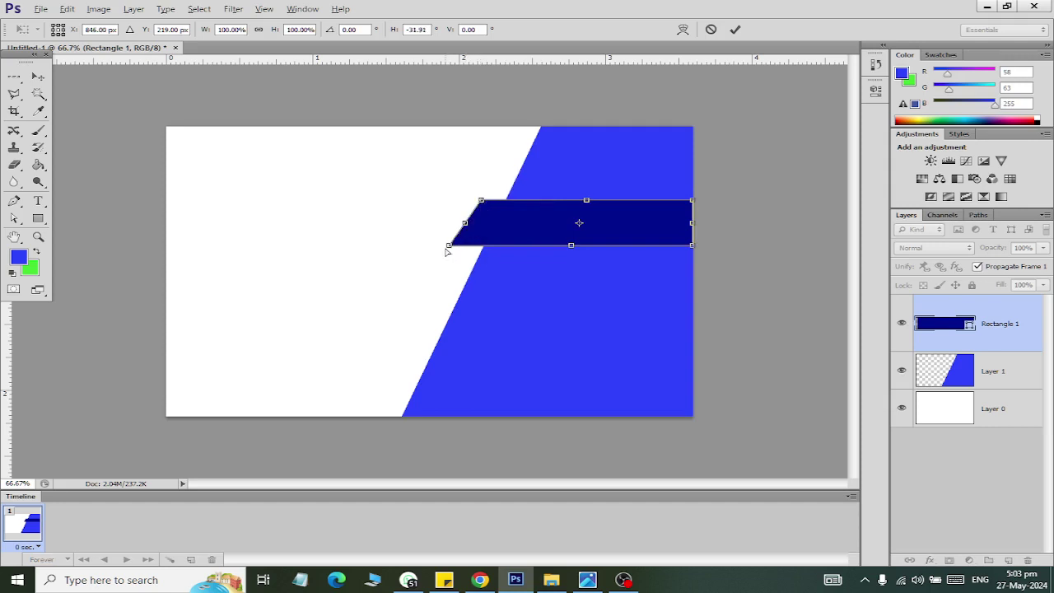
pyautogui.moveTo(449, 250); pyautogui.dragTo(453, 251)
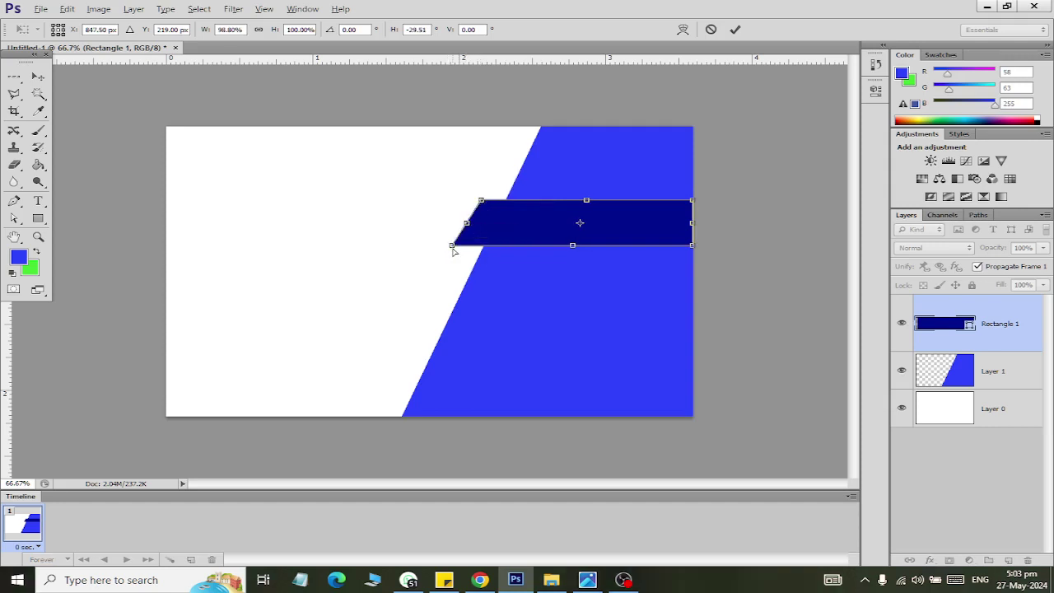
pyautogui.moveTo(481, 200); pyautogui.dragTo(475, 200)
pyautogui.click(39, 76)
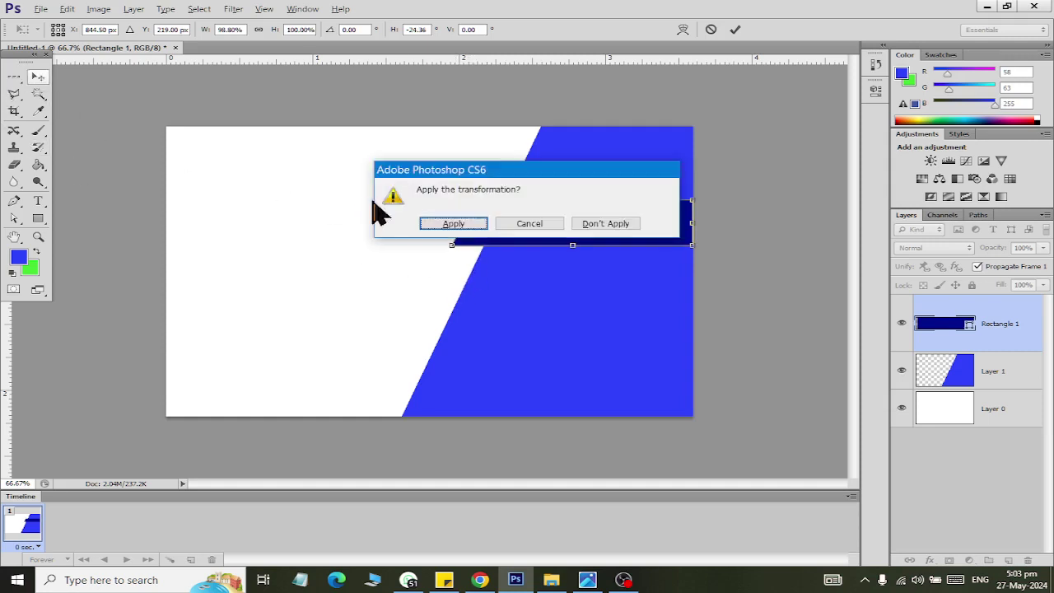
pyautogui.click(452, 223)
pyautogui.hotkey('alt', 'Tab')
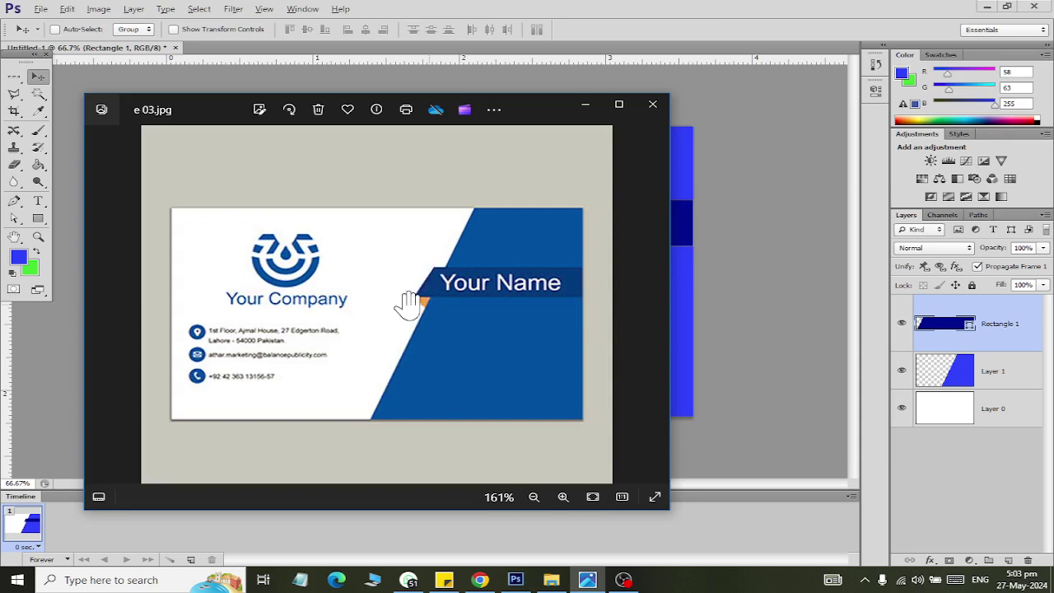
pyautogui.hotkey('alt', 'Tab')
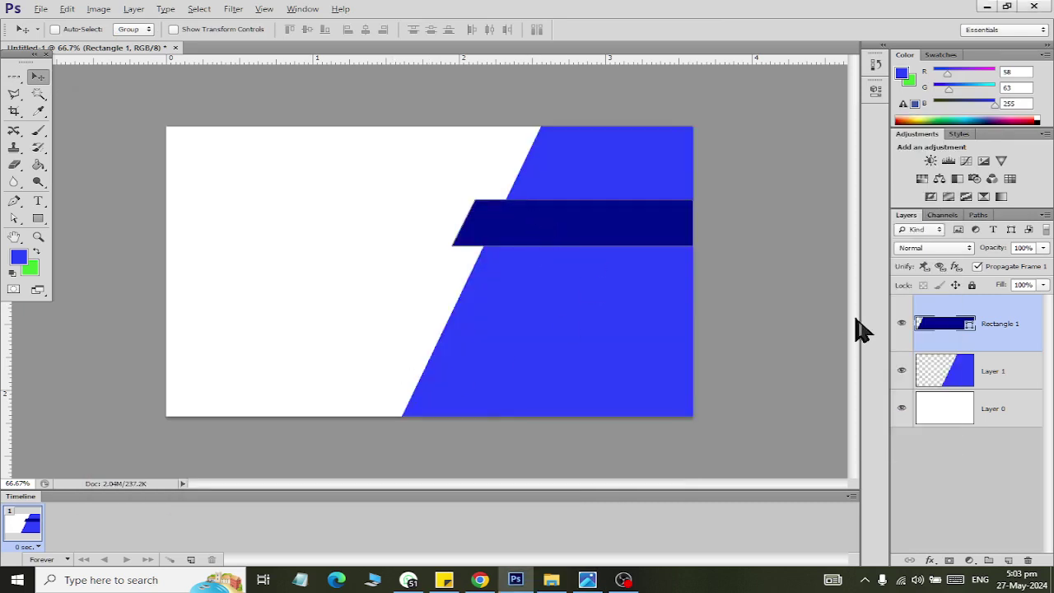
# Step: Create a three-sided triangle shape with the Polygon Tool on a new layer
pyautogui.click(1007, 559)
pyautogui.click(38, 219)
pyautogui.rightClick(37, 220)
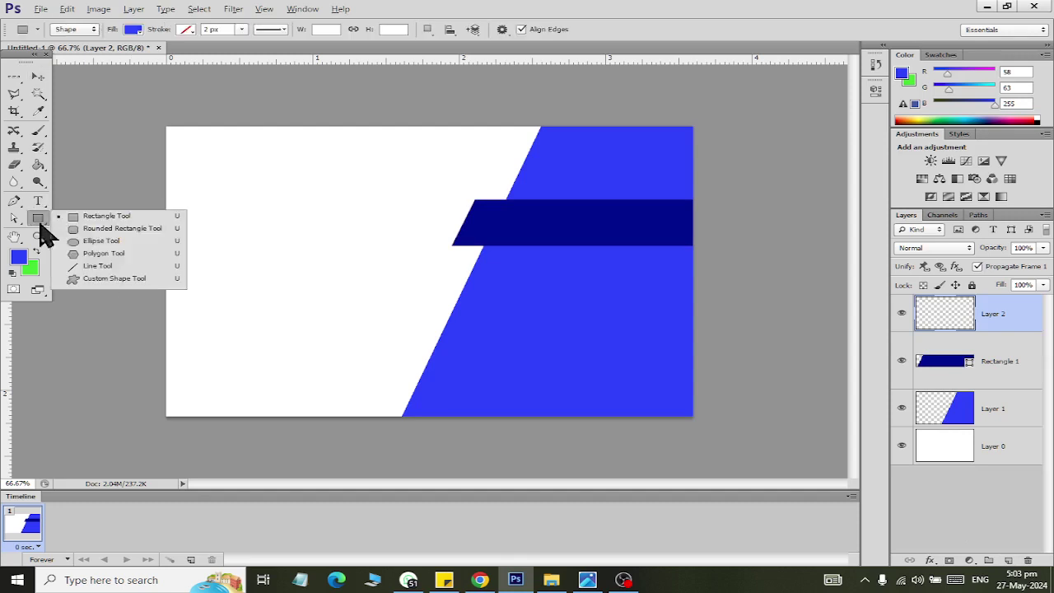
pyautogui.click(96, 253)
pyautogui.click(346, 229)
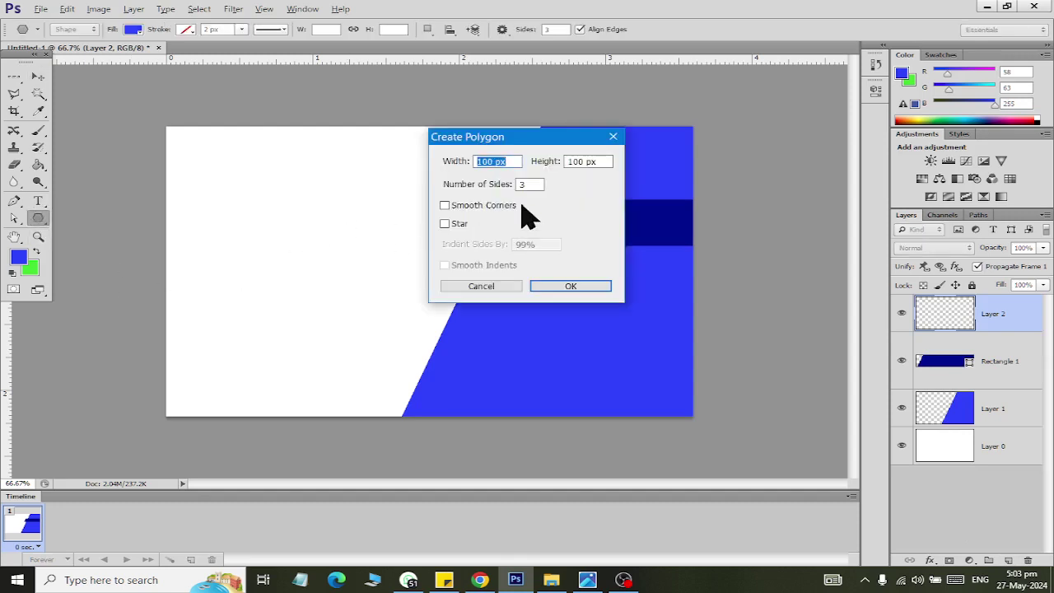
pyautogui.click(560, 287)
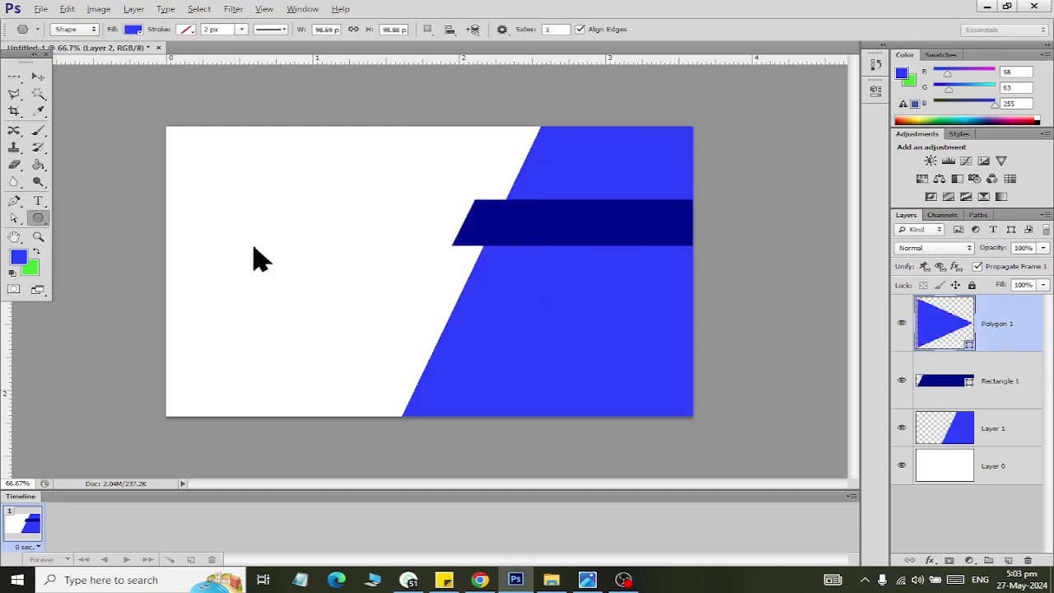
pyautogui.click(38, 76)
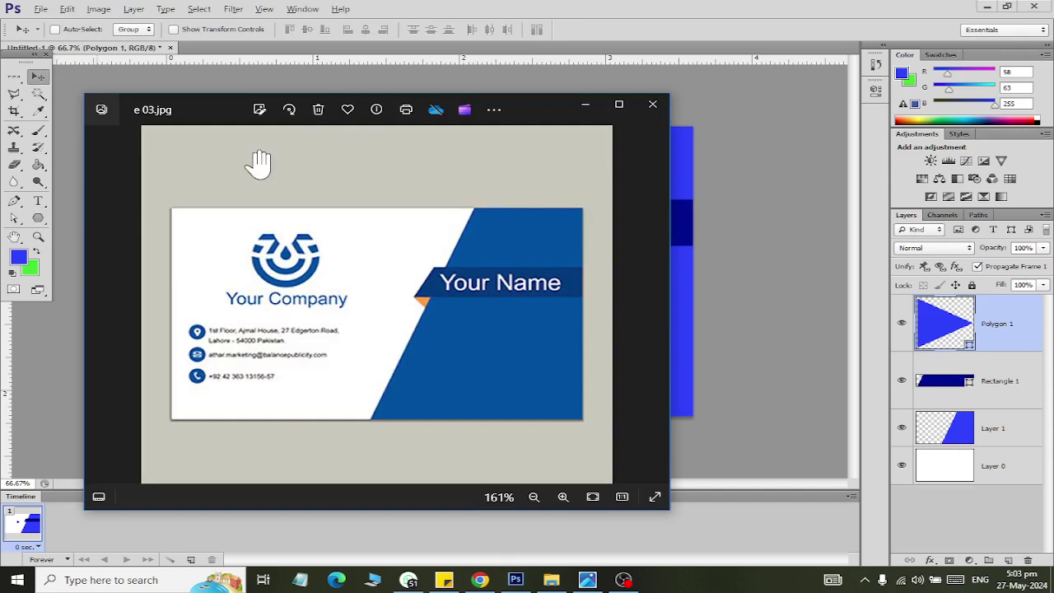
pyautogui.hotkey('alt', 'Tab')
pyautogui.hotkey('alt', 'Tab')
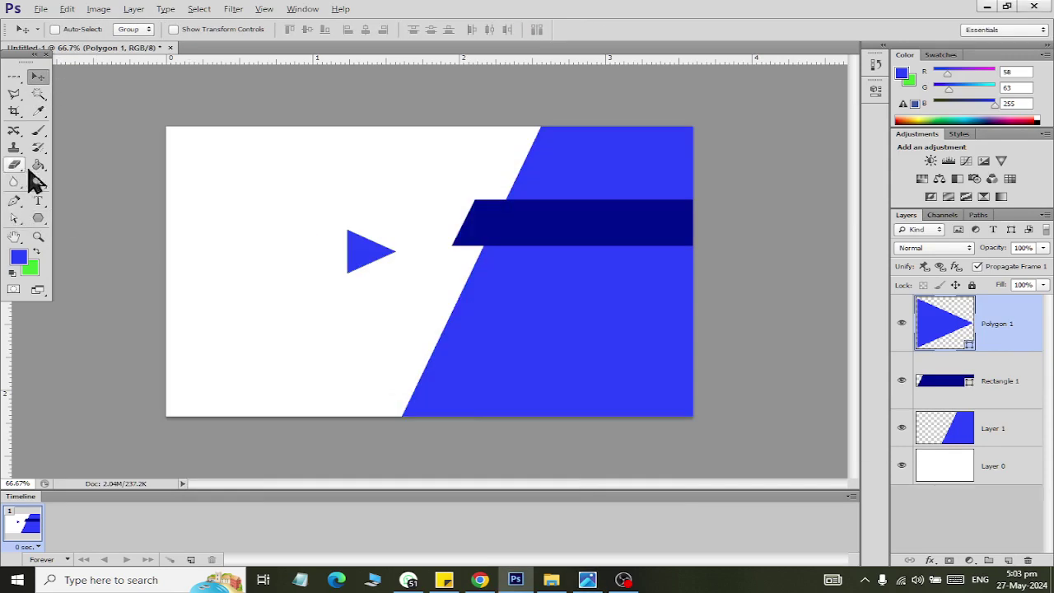
pyautogui.click(38, 167)
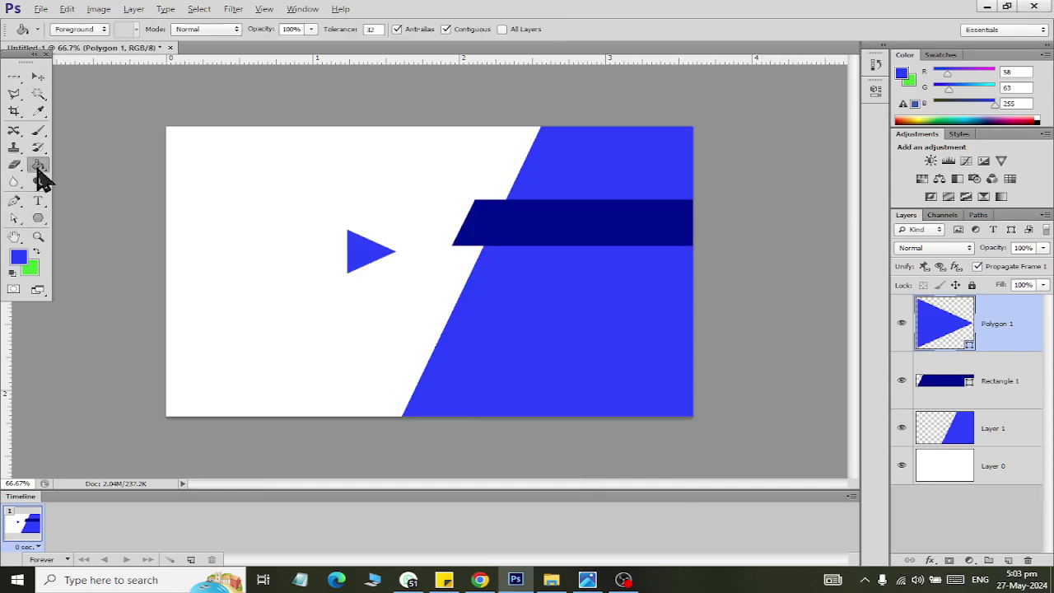
# Step: Recolour the triangle gold (d8a300)
pyautogui.doubleClick(948, 330)
pyautogui.moveTo(797, 510); pyautogui.dragTo(796, 489)
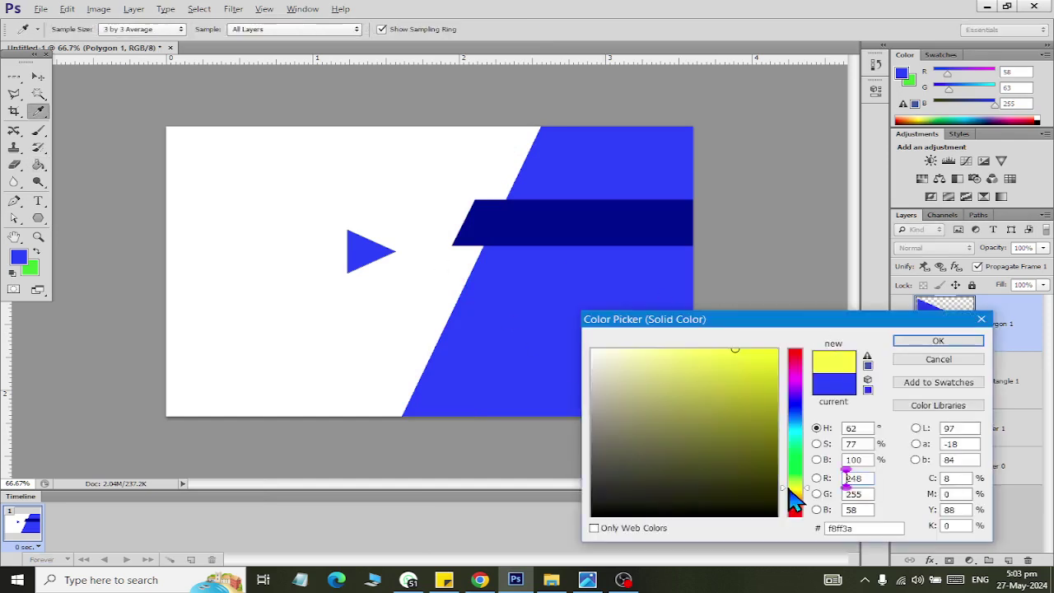
pyautogui.moveTo(760, 376); pyautogui.dragTo(771, 391)
pyautogui.moveTo(808, 491); pyautogui.dragTo(797, 495)
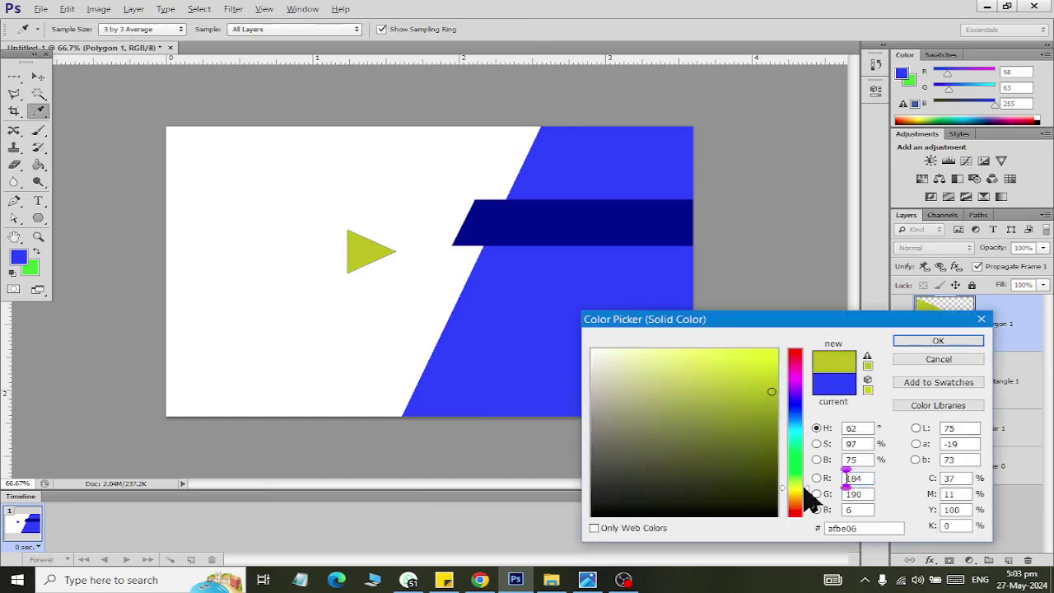
pyautogui.moveTo(765, 351); pyautogui.dragTo(798, 372)
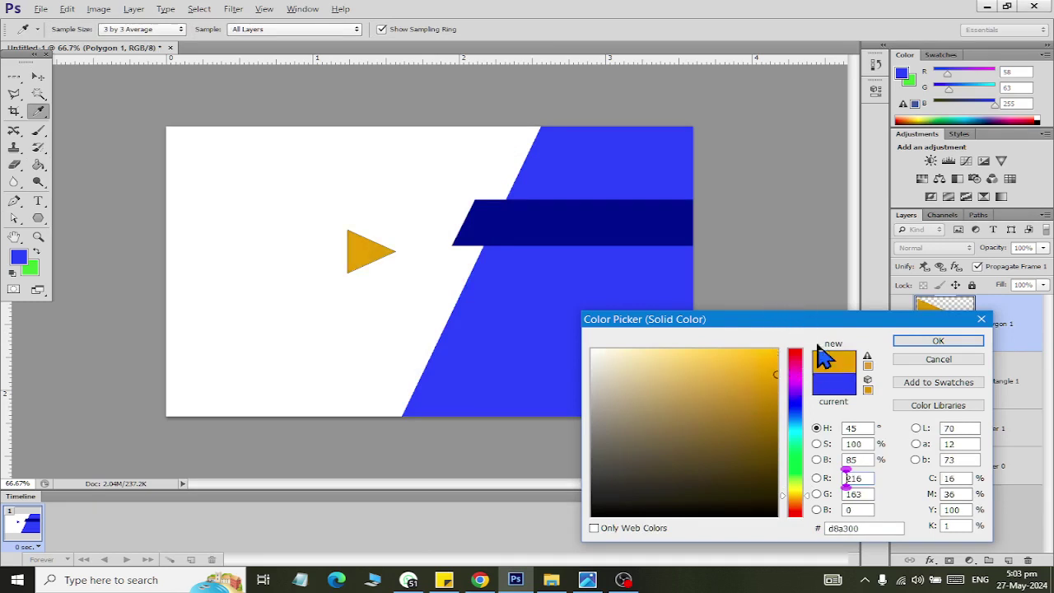
pyautogui.click(897, 341)
# Step: Move the triangle under the banner's left end and its layer below Rectangle 1
pyautogui.click(38, 76)
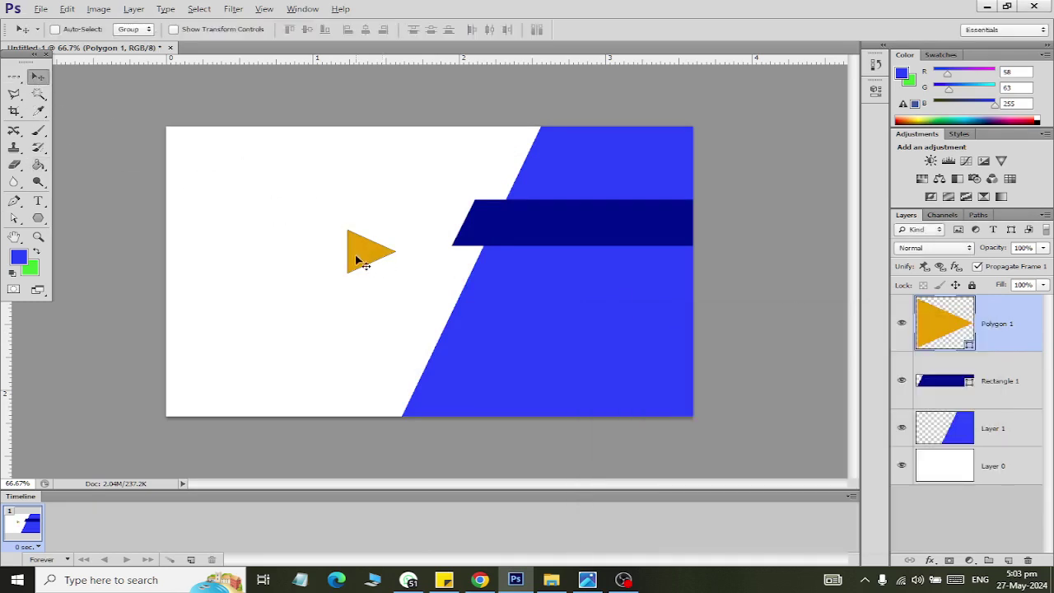
pyautogui.moveTo(360, 260); pyautogui.dragTo(465, 260)
pyautogui.moveTo(975, 336)
pyautogui.mouseDown()
pyautogui.moveTo(984, 367)
pyautogui.moveTo(974, 400)
pyautogui.mouseUp()
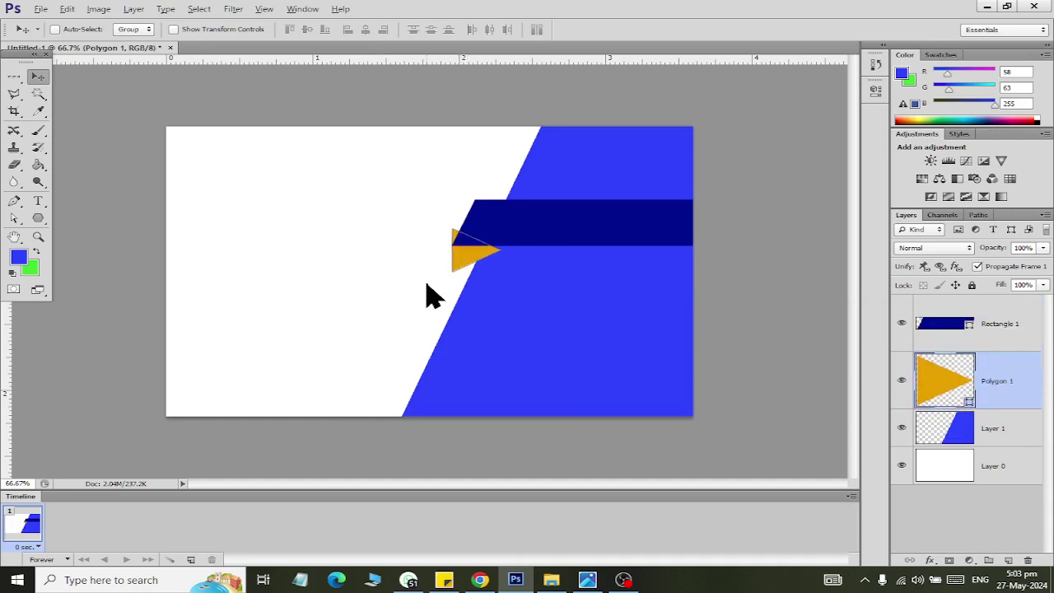
# Step: Nudge the triangle and rotate it about -41°
pyautogui.hotkey('shift', 'Right')
pyautogui.hotkey('shift', 'Right')
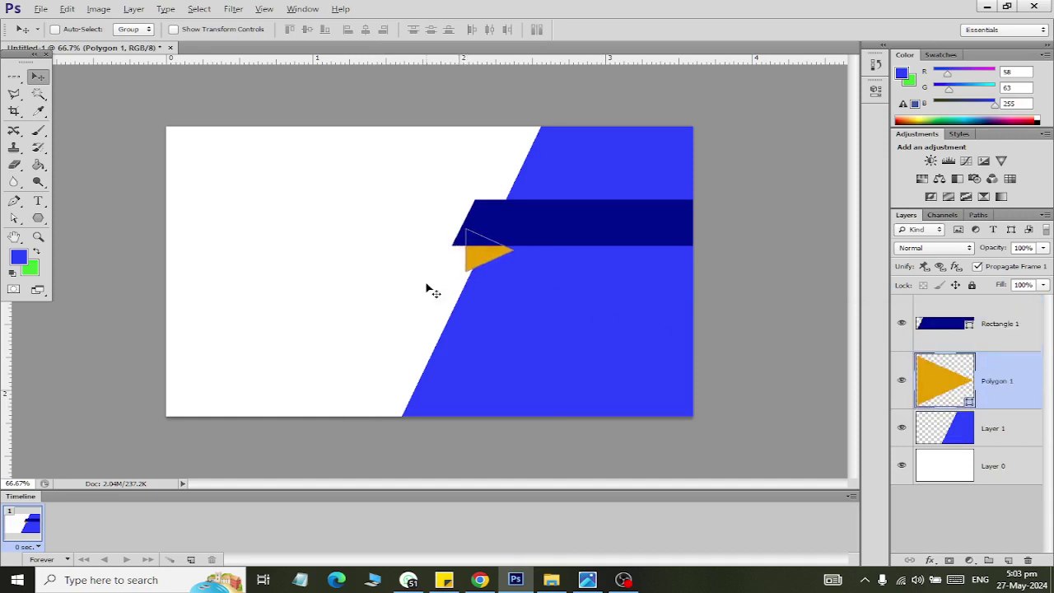
pyautogui.hotkey('ctrl', 't')
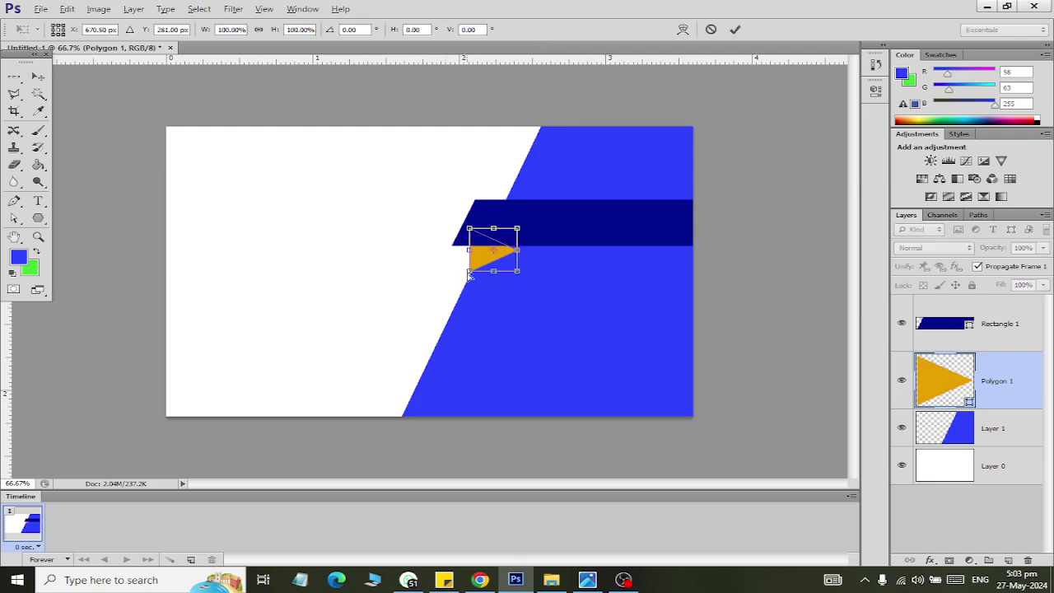
pyautogui.moveTo(466, 218)
pyautogui.mouseDown()
pyautogui.moveTo(447, 250)
pyautogui.moveTo(479, 260)
pyautogui.mouseUp()
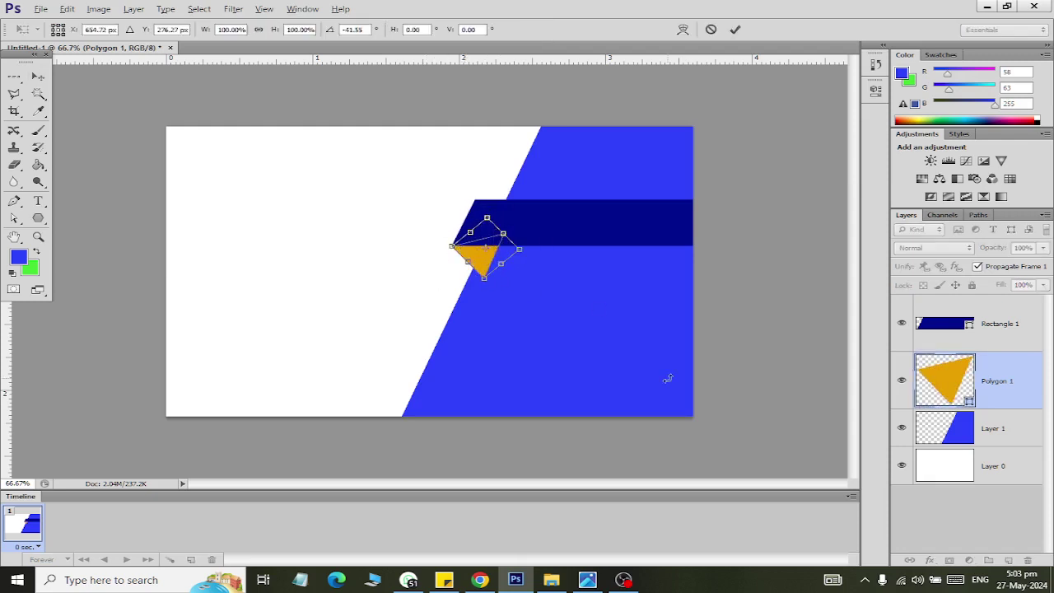
pyautogui.click(51, 74)
pyautogui.click(453, 224)
# Step: Move Polygon 1 below the blue panel layer and recolour it light grey (a4a4a4)
pyautogui.moveTo(954, 394); pyautogui.dragTo(962, 440)
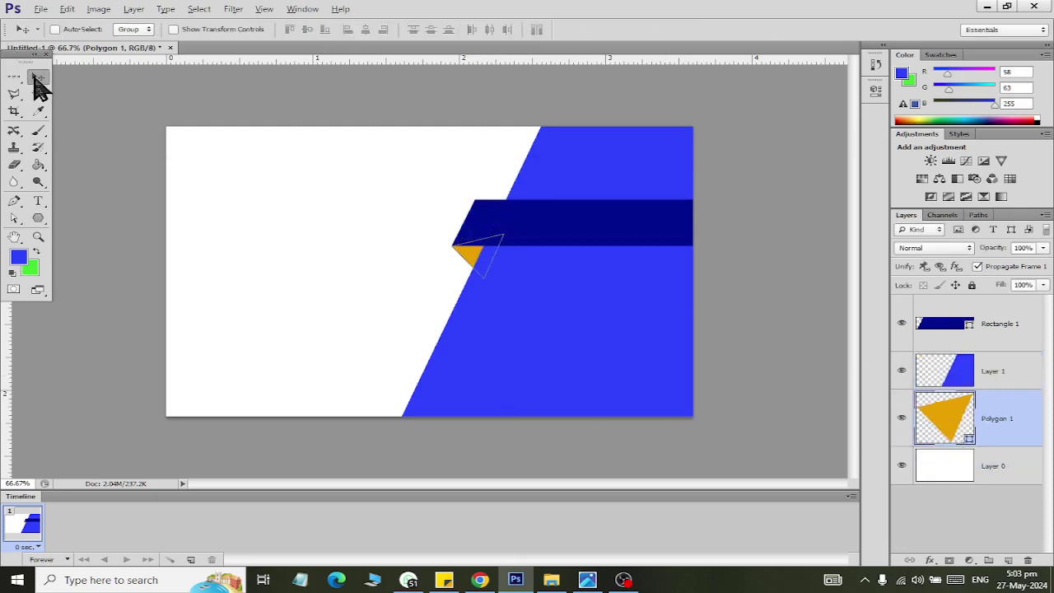
pyautogui.click(934, 313)
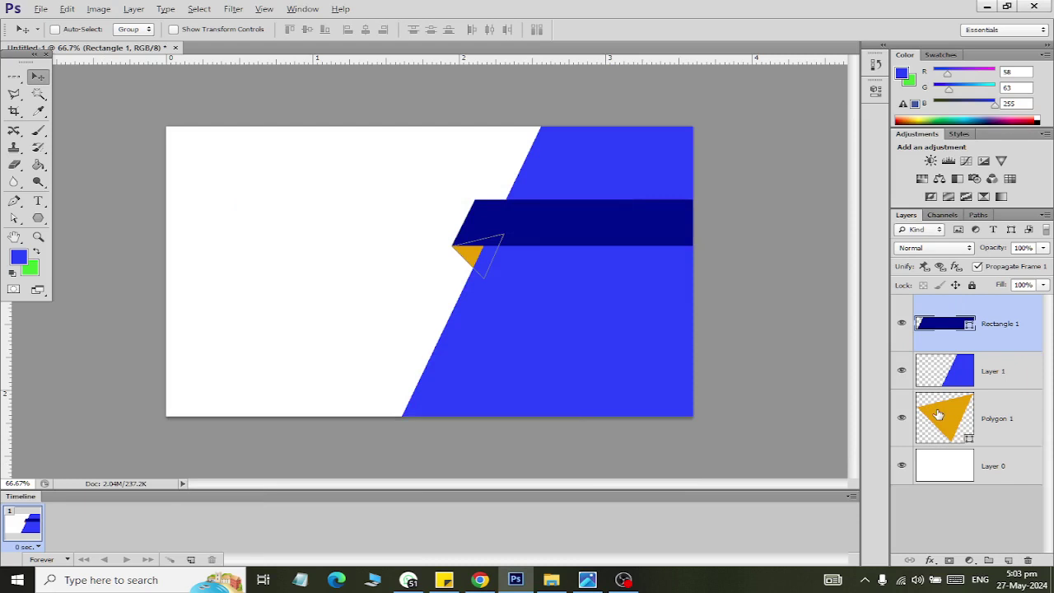
pyautogui.doubleClick(938, 414)
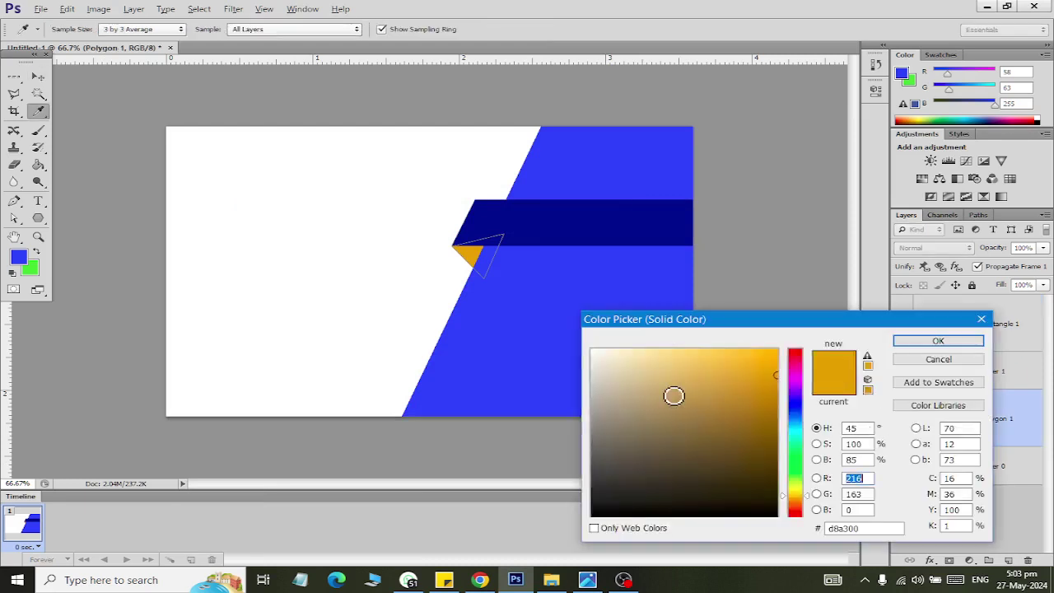
pyautogui.moveTo(617, 437); pyautogui.dragTo(596, 432)
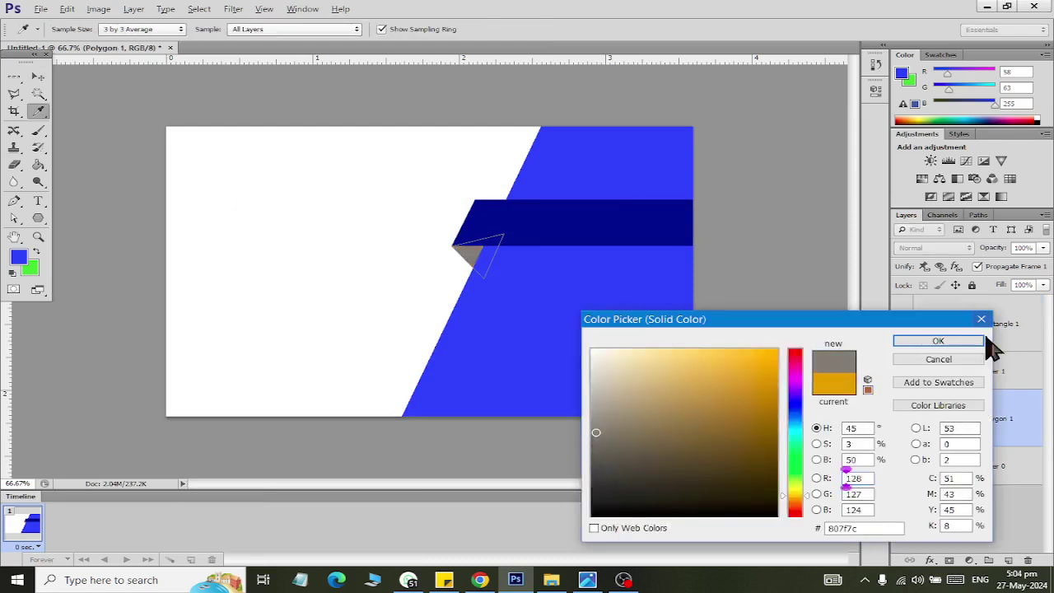
pyautogui.moveTo(724, 402); pyautogui.dragTo(590, 408)
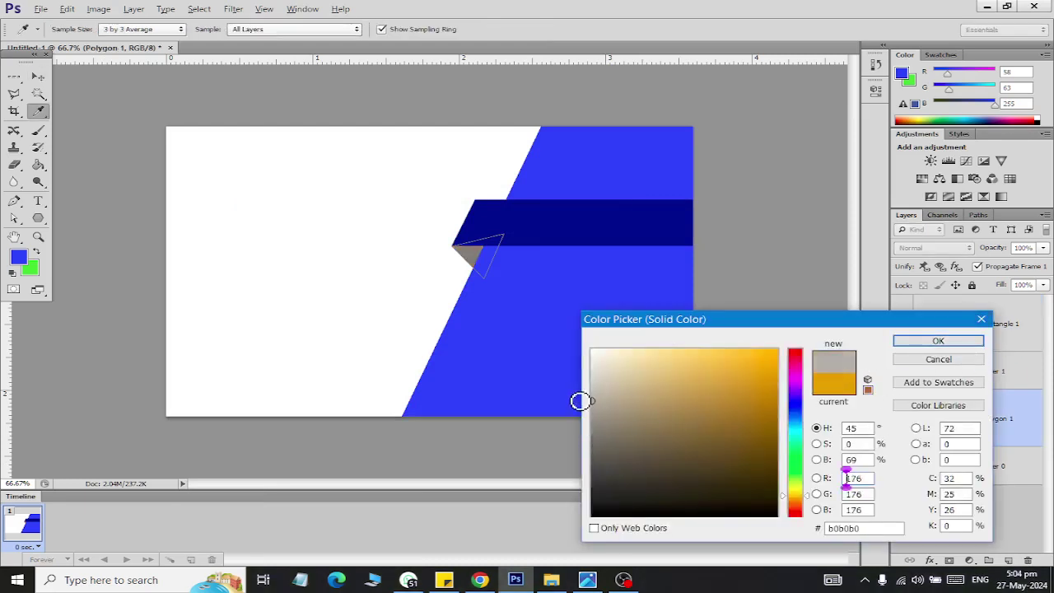
pyautogui.click(938, 341)
pyautogui.press('v')
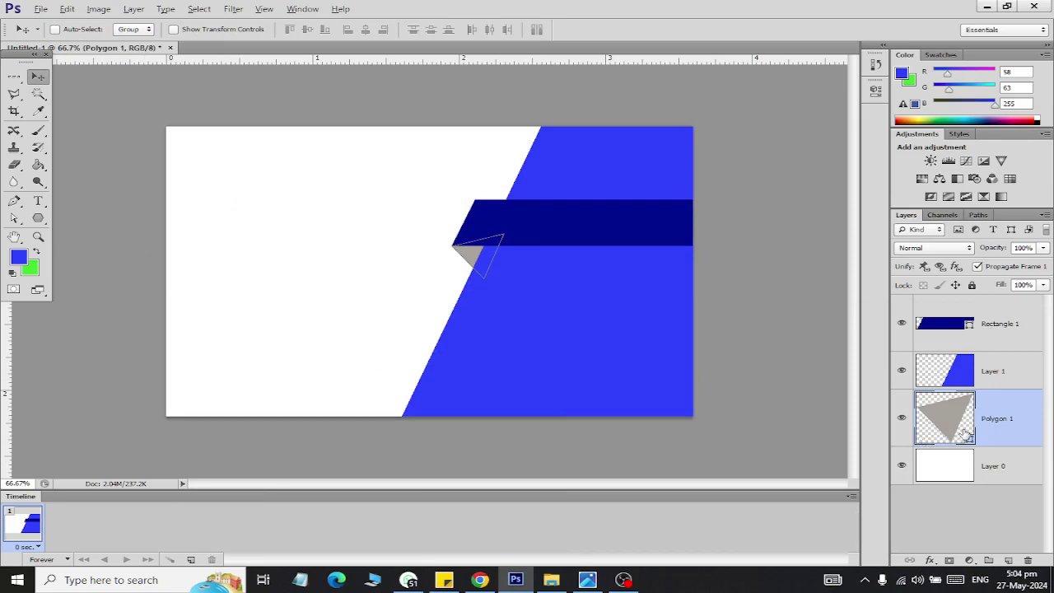
pyautogui.click(978, 356)
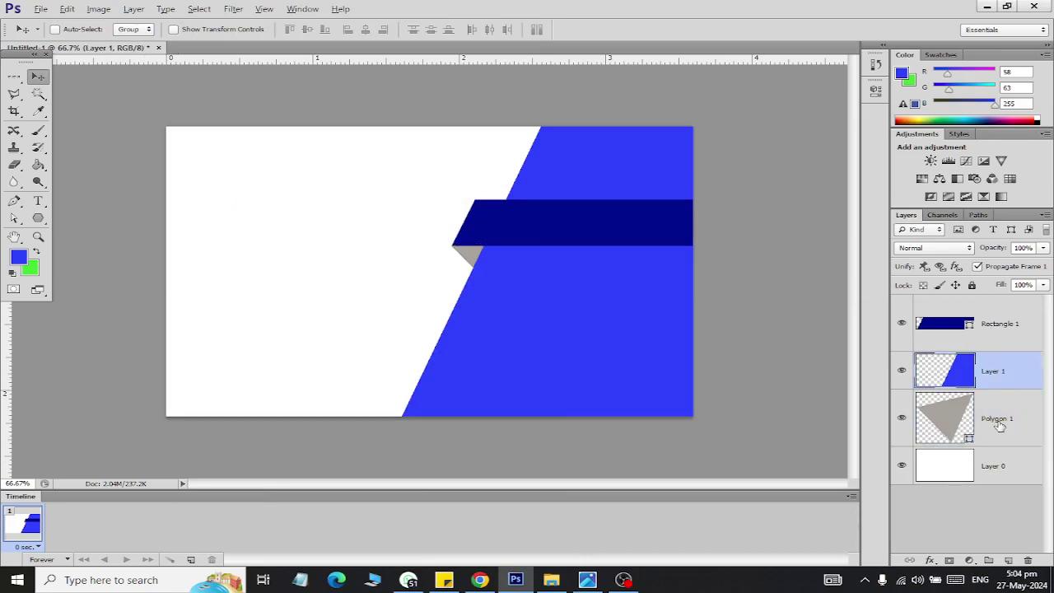
pyautogui.hotkey('alt', 'Tab')
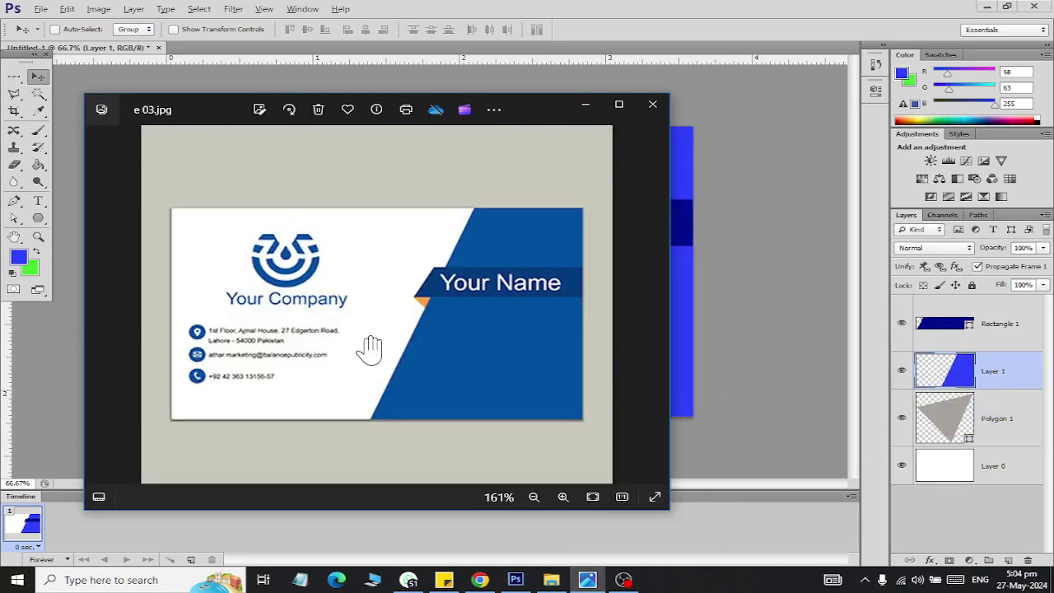
# Step: Zoom in and out on the reference card in Photos, then return to Photoshop
pyautogui.hotkey('alt', 'Tab')
pyautogui.hotkey('alt', 'Tab')
pyautogui.hotkey('alt', 'Tab')
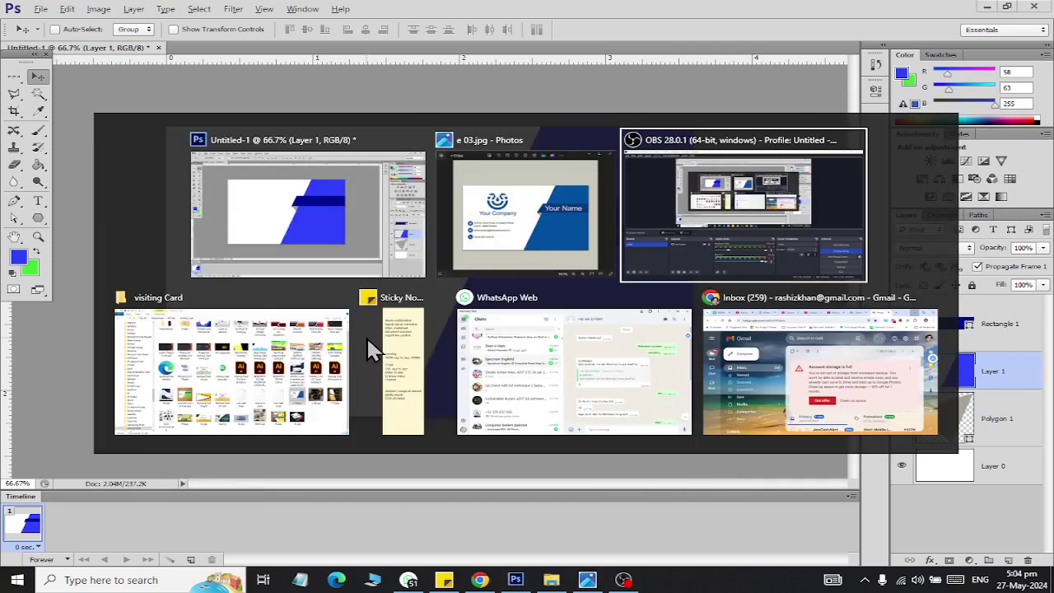
pyautogui.hotkey('alt', 'Tab')
pyautogui.hotkey('alt', 'Tab')
pyautogui.hotkey('alt', 'Tab')
pyautogui.press('Up')
pyautogui.press('Right')
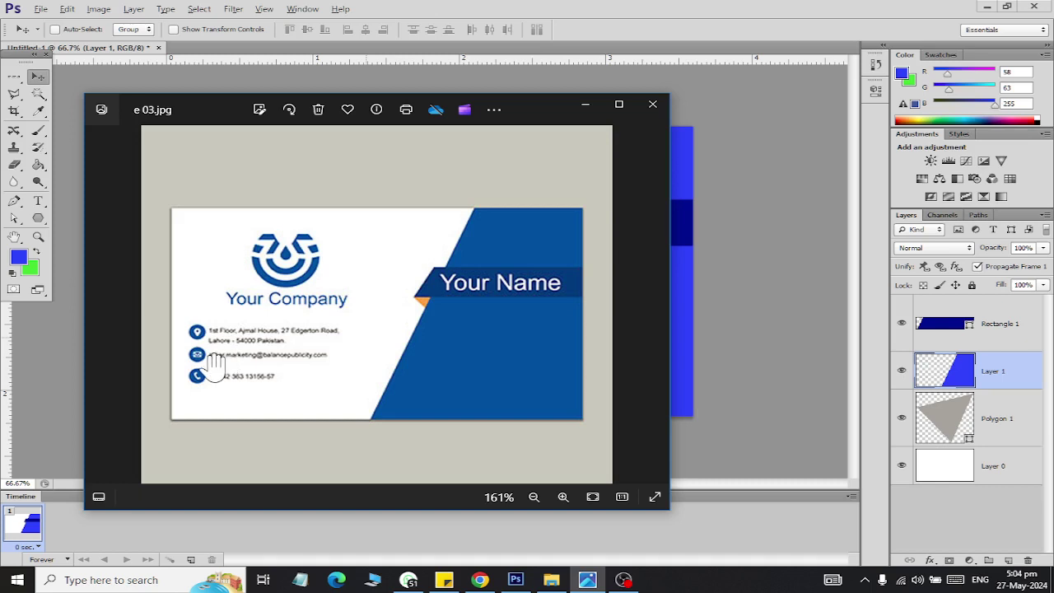
pyautogui.scroll(3, 206, 370)
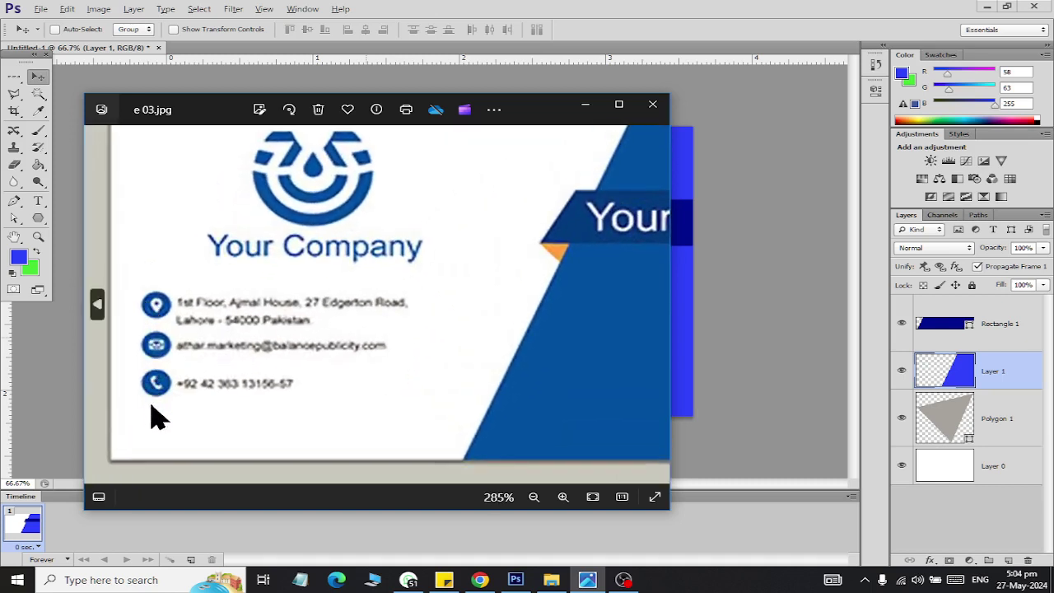
pyautogui.scroll(-2, 387, 296)
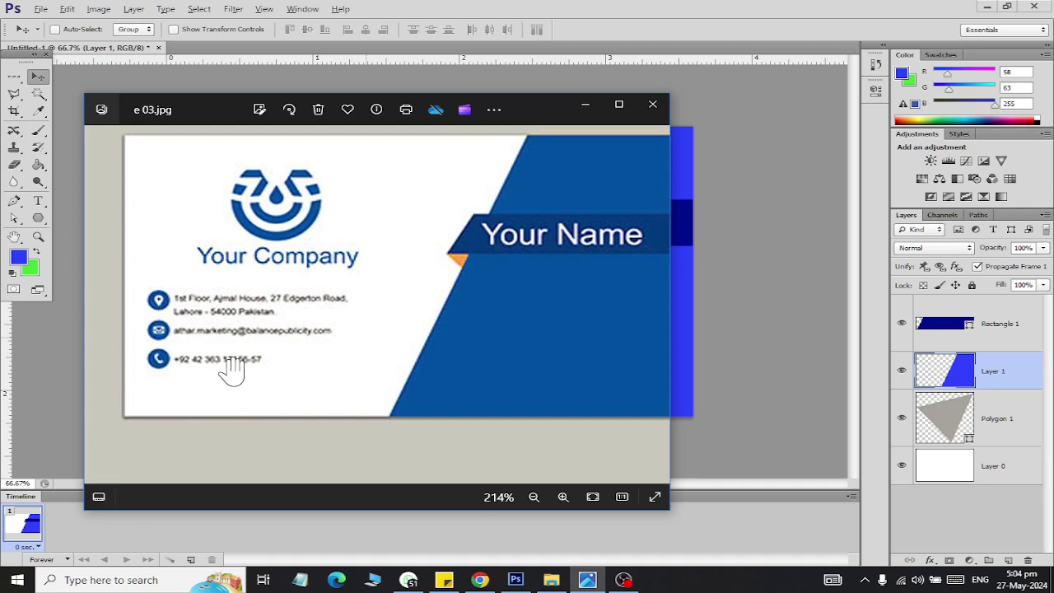
pyautogui.hotkey('alt', 'Tab')
# Step: Draw a small blue circle on the card's left side with the Ellipse Tool
pyautogui.click(39, 221)
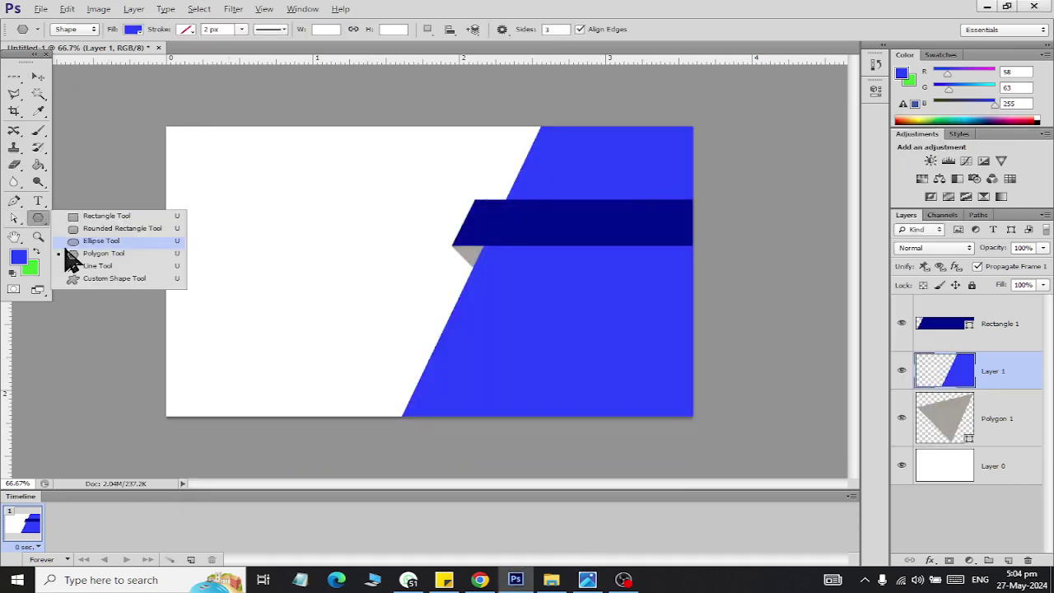
pyautogui.click(90, 241)
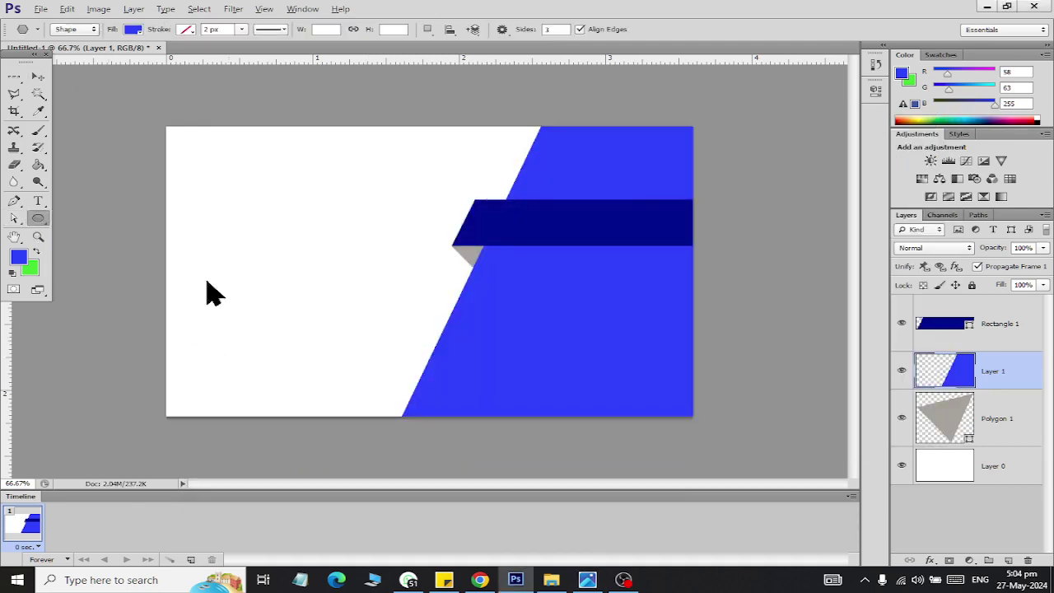
pyautogui.click(953, 321)
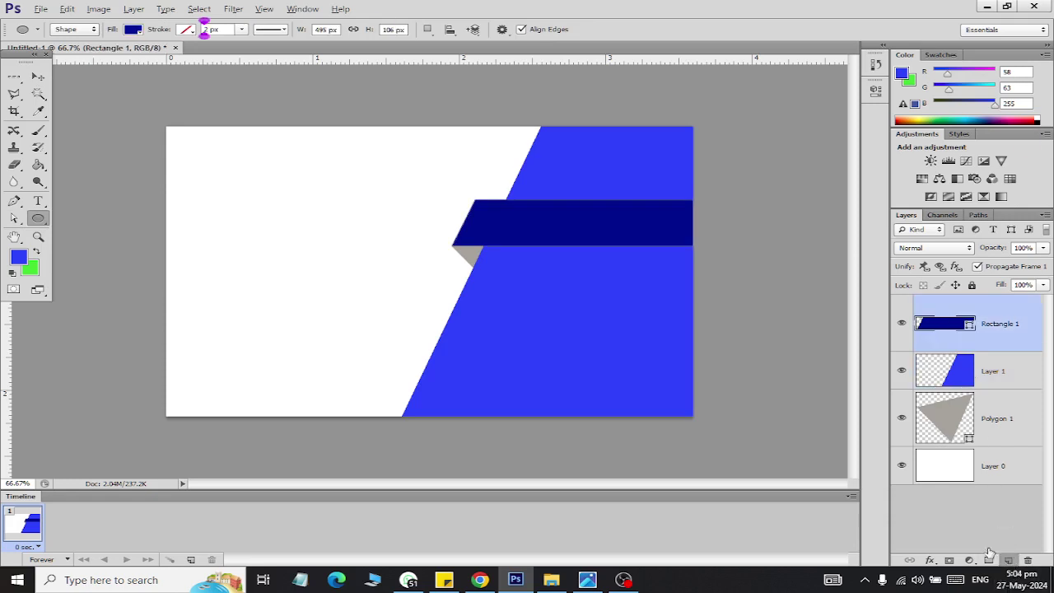
pyautogui.click(1008, 560)
pyautogui.moveTo(213, 267); pyautogui.dragTo(245, 297)
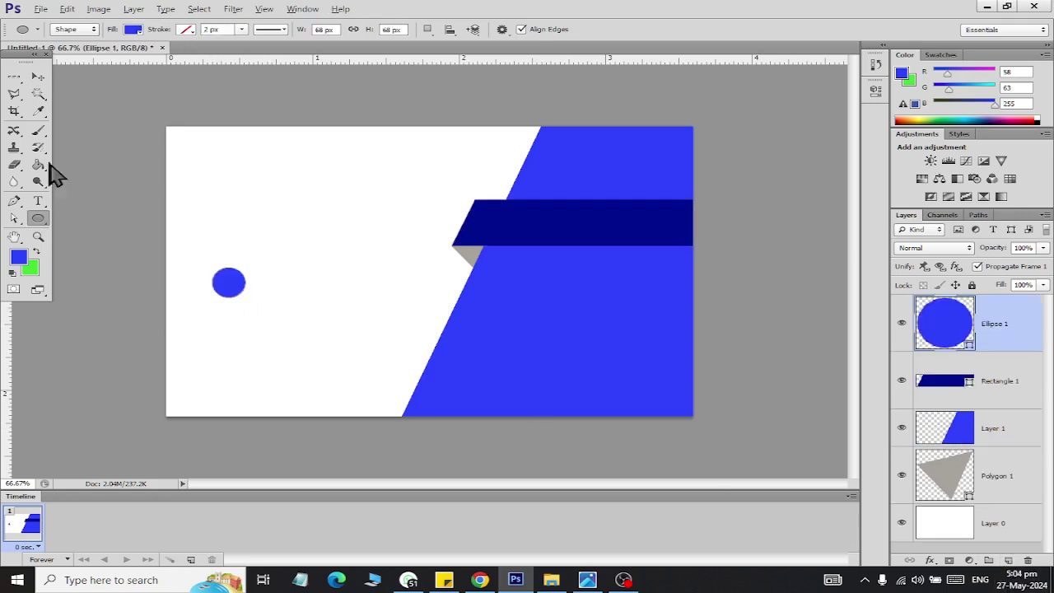
# Step: Move the circle closer to the card's left edge, checking it against the reference card
pyautogui.click(38, 75)
pyautogui.hotkey('alt', 'Tab')
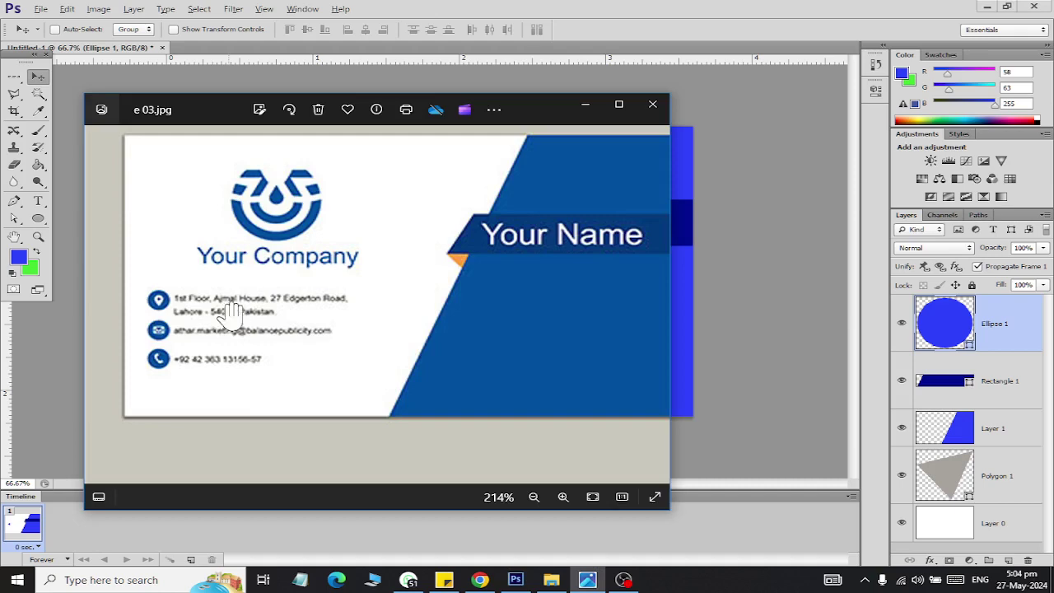
pyautogui.hotkey('alt', 'Tab')
pyautogui.keyDown('alt'); pyautogui.scroll(5, 155, 324); pyautogui.keyUp('alt')
pyautogui.moveTo(174, 285)
pyautogui.mouseDown()
pyautogui.moveTo(155, 267)
pyautogui.moveTo(176, 283)
pyautogui.moveTo(183, 340)
pyautogui.moveTo(171, 397)
pyautogui.mouseUp()
pyautogui.keyDown('alt'); pyautogui.scroll(-3, 163, 266); pyautogui.keyUp('alt')
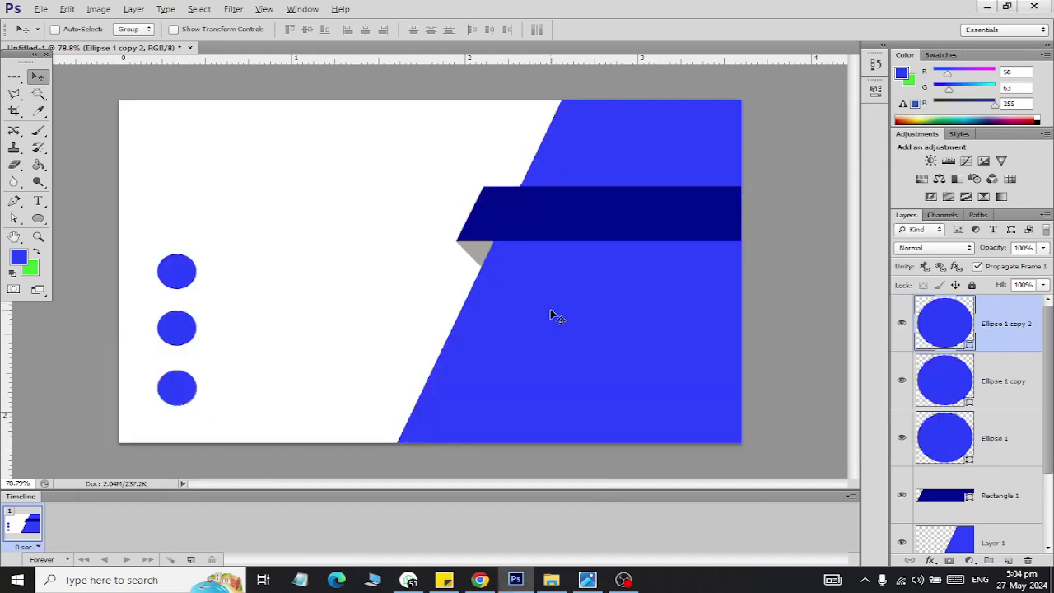
pyautogui.hotkey('alt', 'Tab')
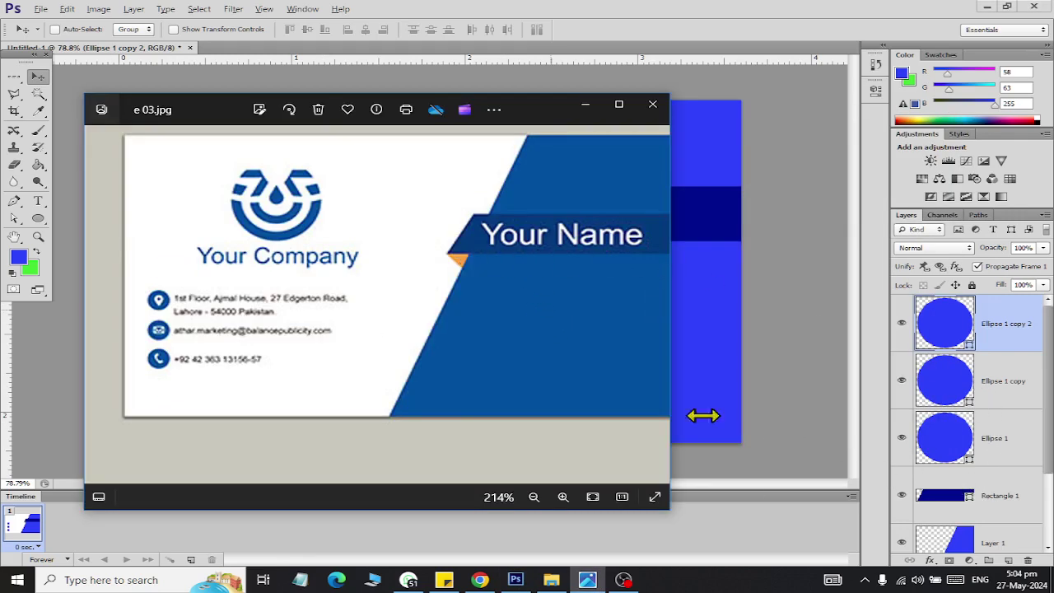
pyautogui.hotkey('alt', 'Tab')
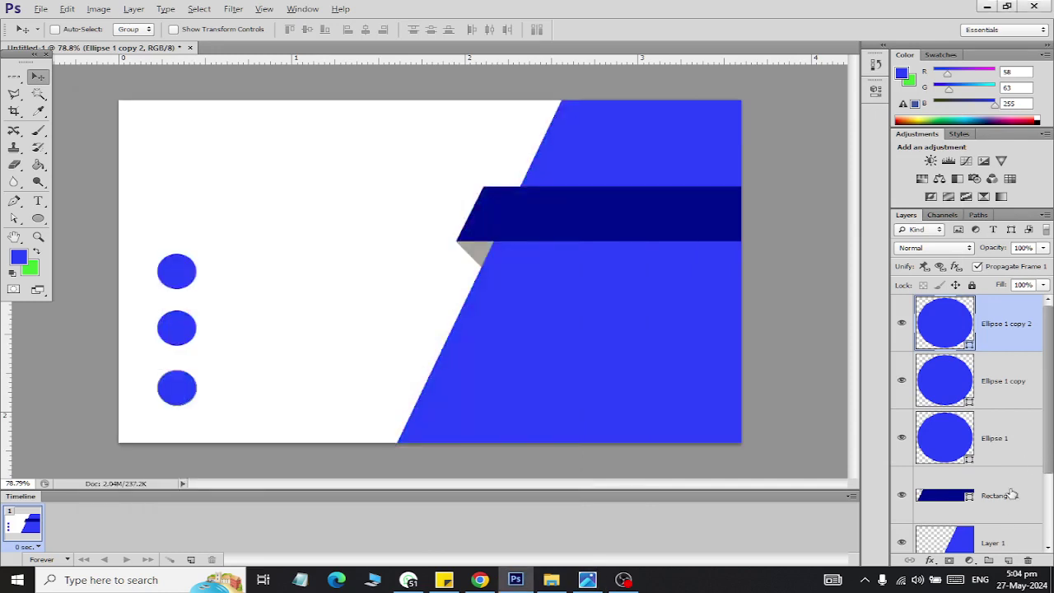
# Step: Create a new layer group and name it Designs
pyautogui.click(988, 560)
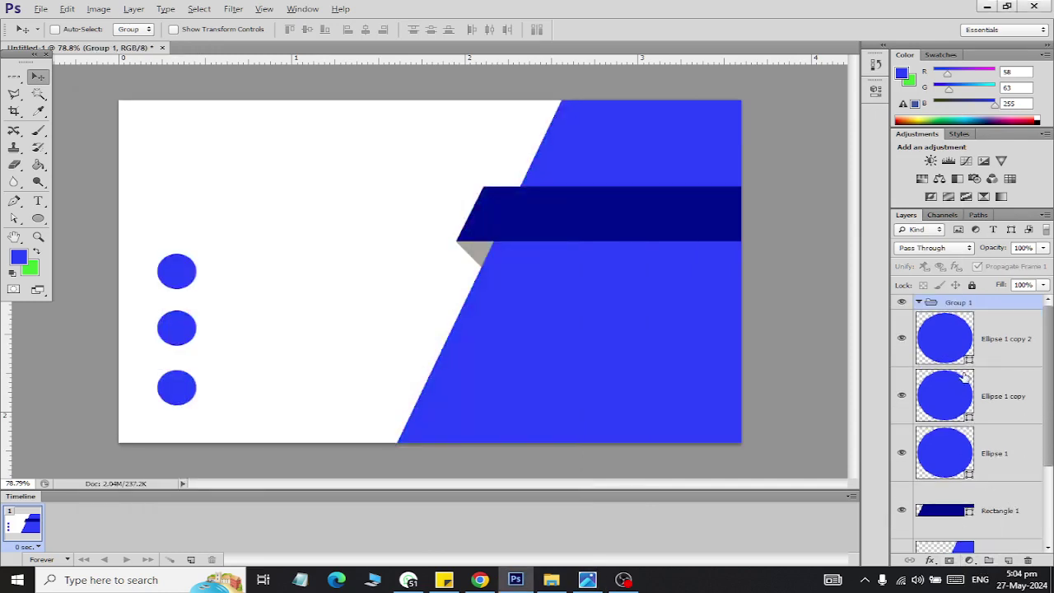
pyautogui.doubleClick(956, 303)
pyautogui.write('igns')
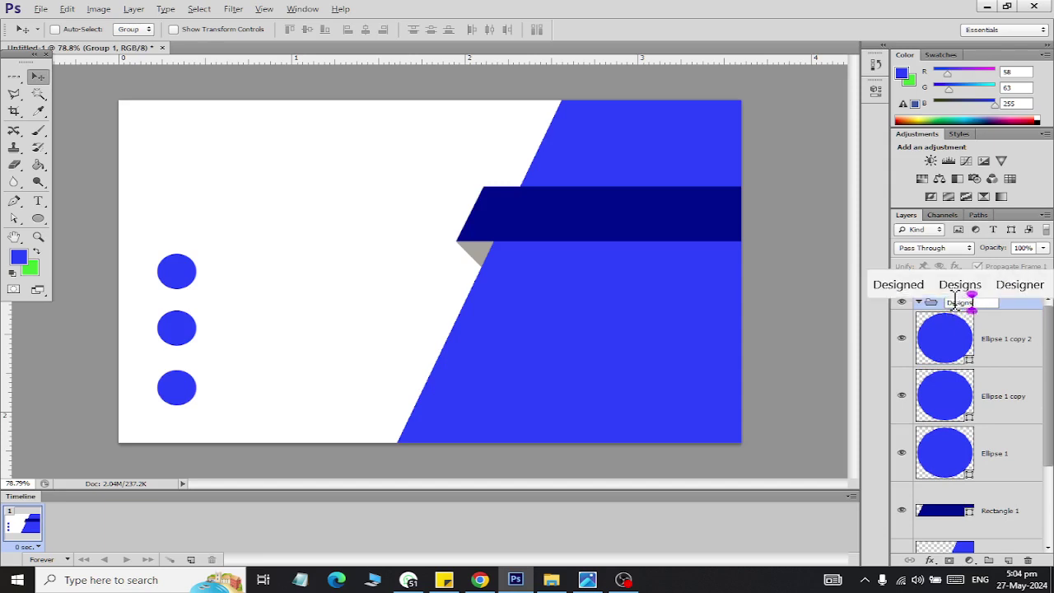
pyautogui.press('Return')
# Step: Move the shape layers from Ellipse 1 copy 2 down to Polygon 1 into Designs
pyautogui.click(993, 351)
pyautogui.scroll(-3, 1008, 442)
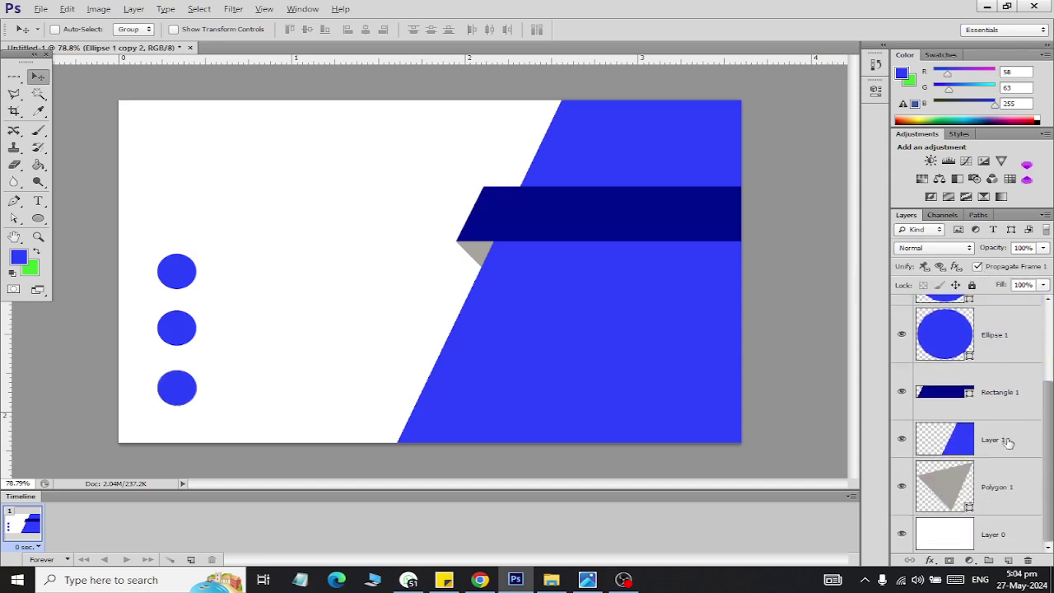
pyautogui.keyDown('shift'); pyautogui.click(999, 483); pyautogui.keyUp('shift')
pyautogui.scroll(3, 987, 440)
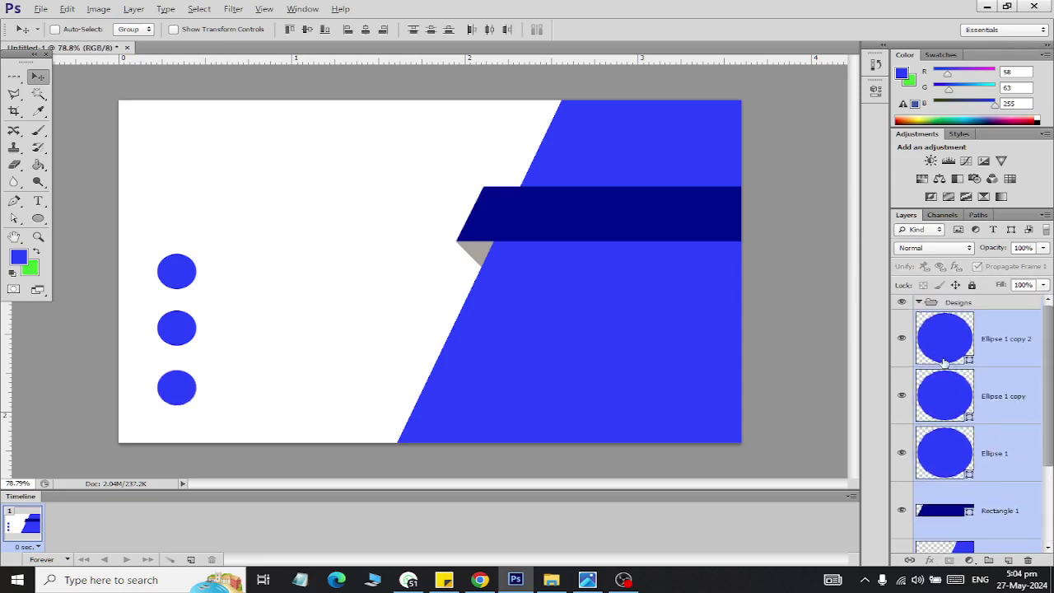
pyautogui.moveTo(945, 364)
pyautogui.mouseDown()
pyautogui.moveTo(948, 298)
pyautogui.moveTo(927, 307)
pyautogui.mouseUp()
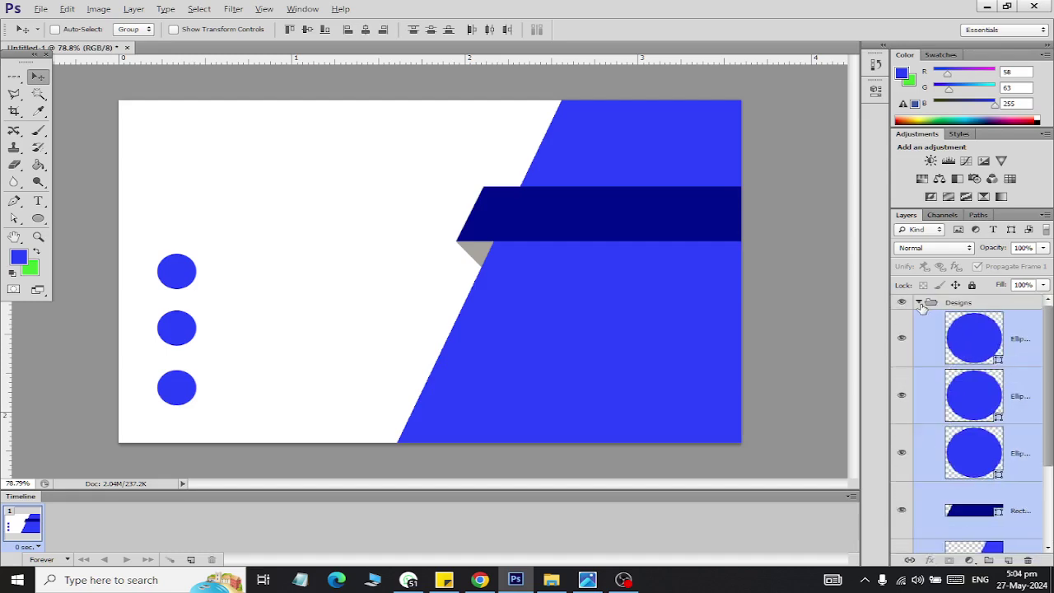
# Step: Check the Designs group contents, select the three circle layers, then collapse the group
pyautogui.click(919, 304)
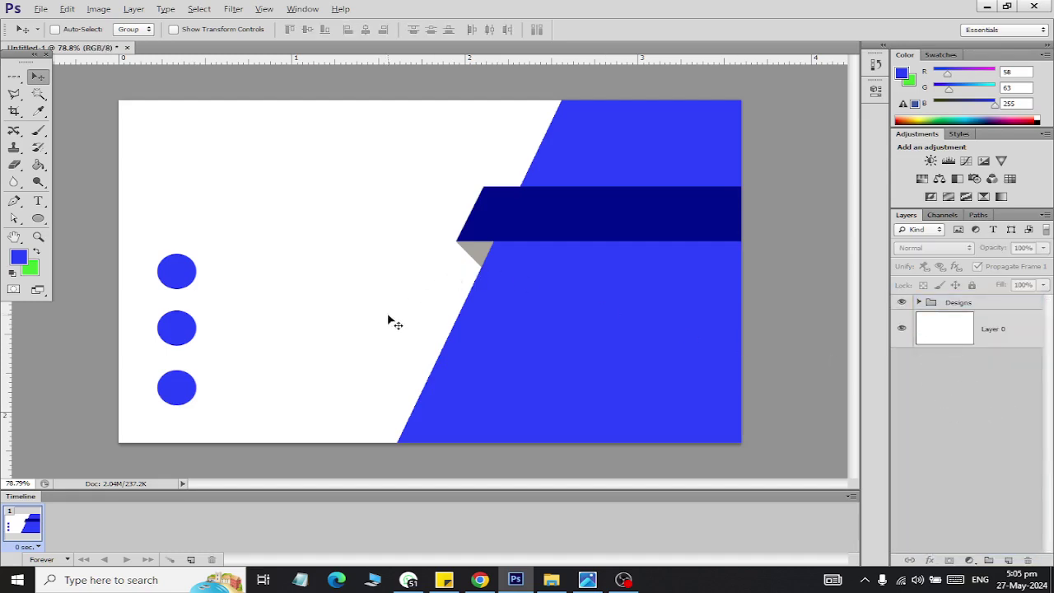
pyautogui.click(919, 304)
pyautogui.click(990, 359)
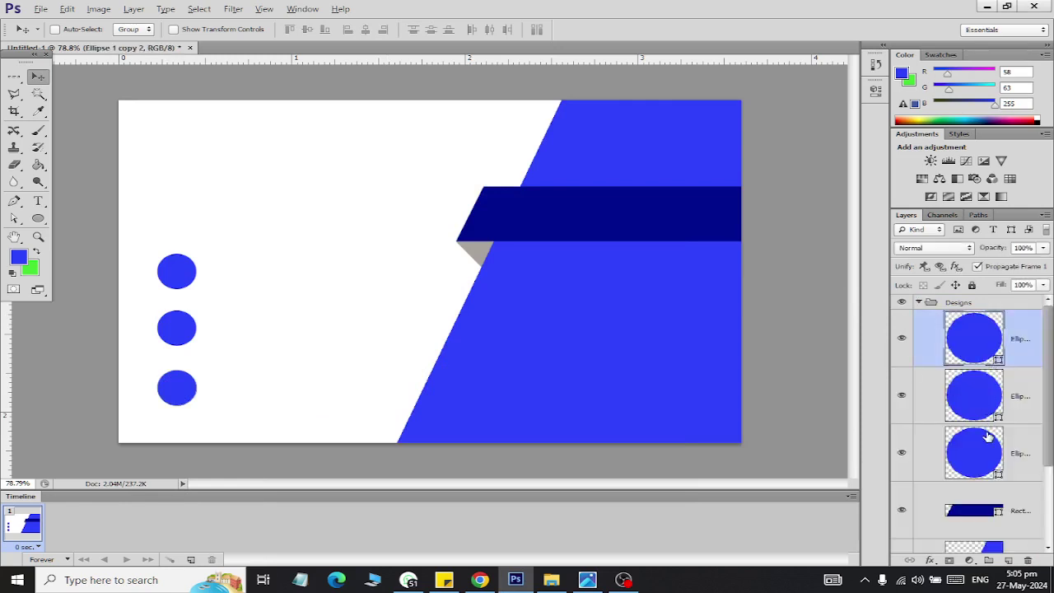
pyautogui.keyDown('shift'); pyautogui.click(988, 436); pyautogui.keyUp('shift')
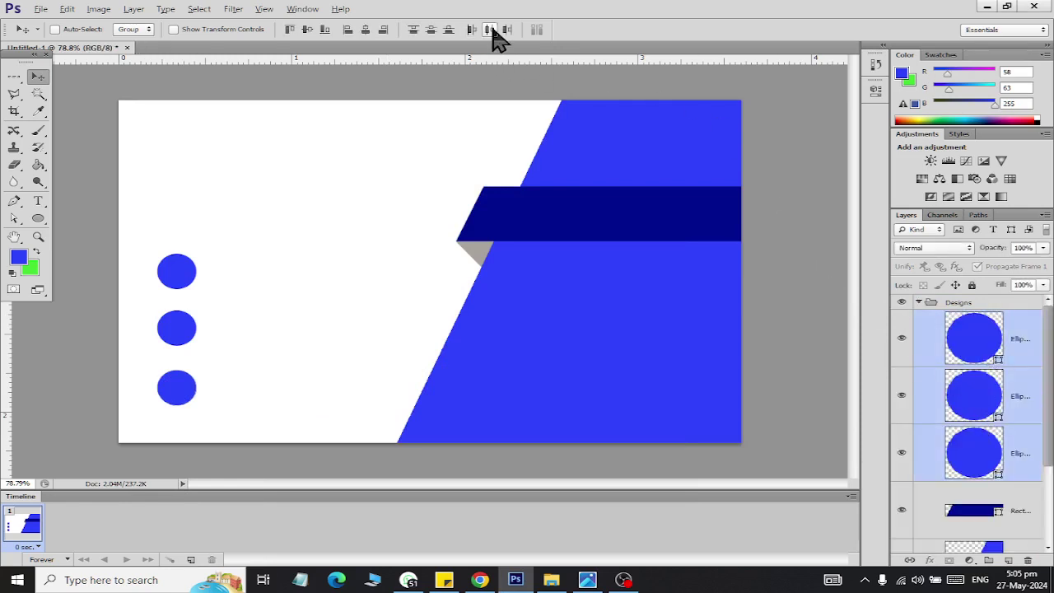
pyautogui.click(919, 303)
pyautogui.click(955, 397)
pyautogui.hotkey('alt', 'Tab')
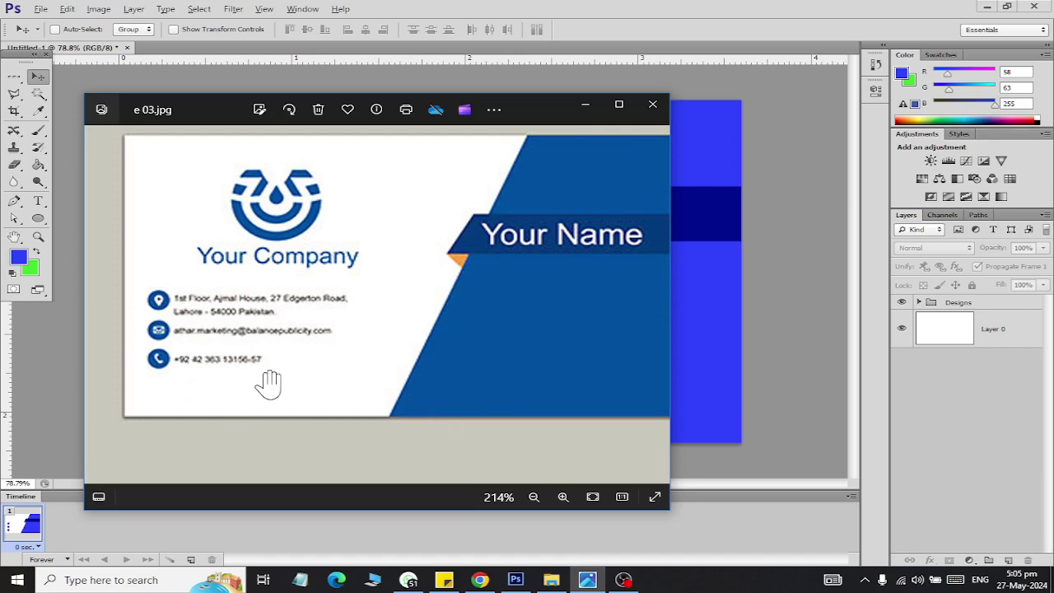
pyautogui.hotkey('alt', 'Tab')
pyautogui.hotkey('alt', 'Tab')
pyautogui.hotkey('alt', 'Tab')
# Step: Switch the shape tool to the Custom Shape Tool
pyautogui.click(38, 217)
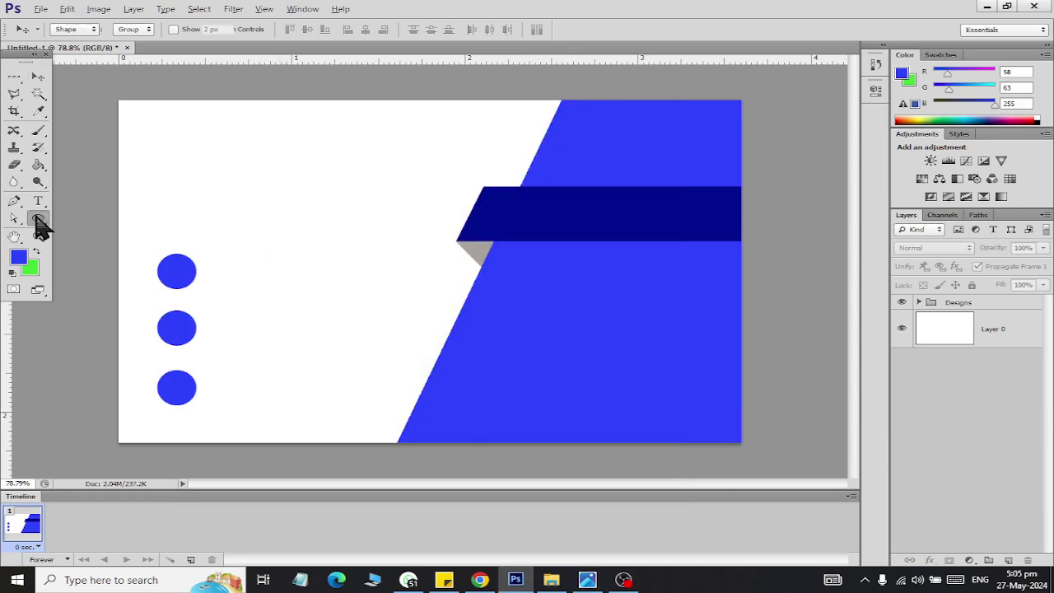
pyautogui.rightClick(38, 218)
pyautogui.click(99, 254)
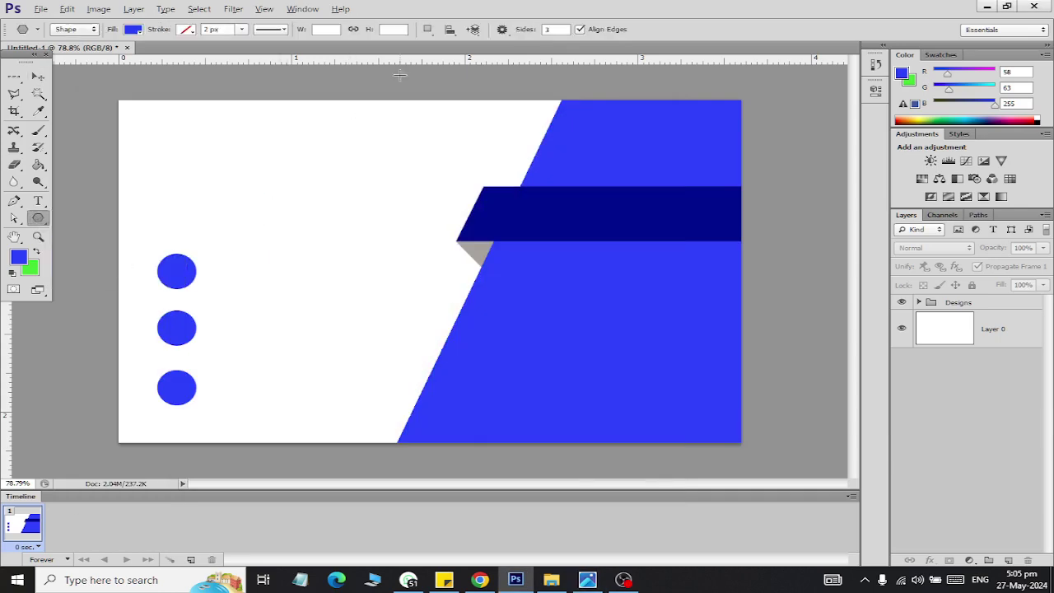
pyautogui.rightClick(51, 220)
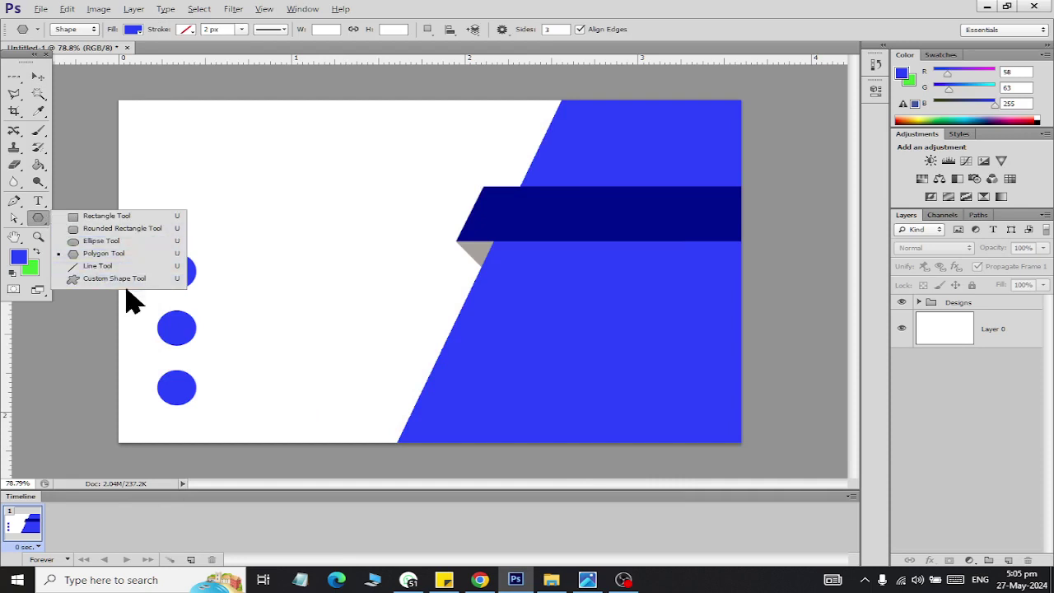
pyautogui.click(129, 299)
pyautogui.rightClick(40, 223)
pyautogui.click(99, 282)
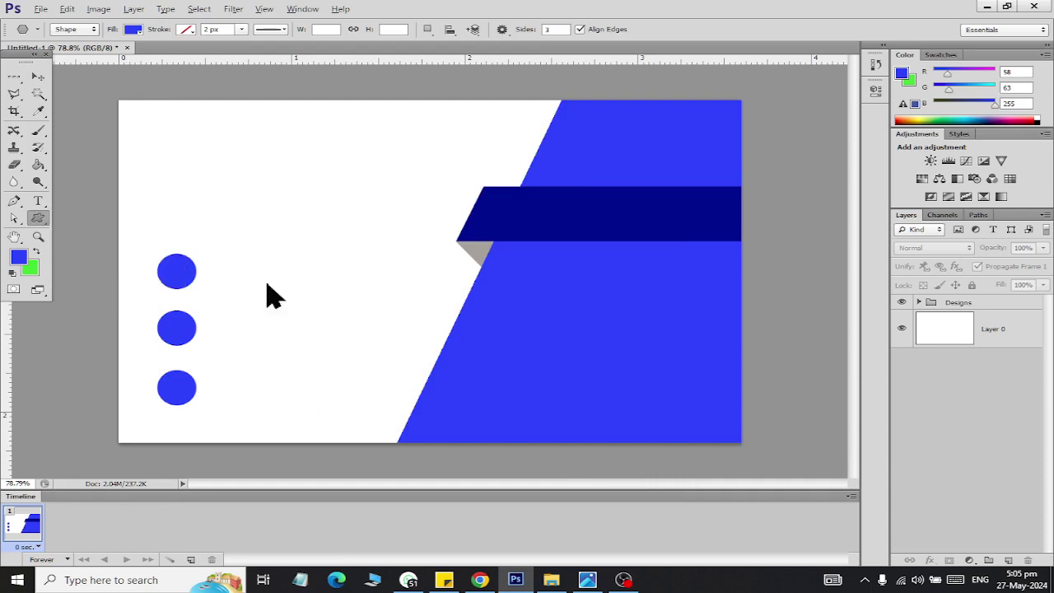
# Step: Choose the concentric-rings Target shape from the custom shape picker
pyautogui.click(566, 32)
pyautogui.scroll(-2, 541, 247)
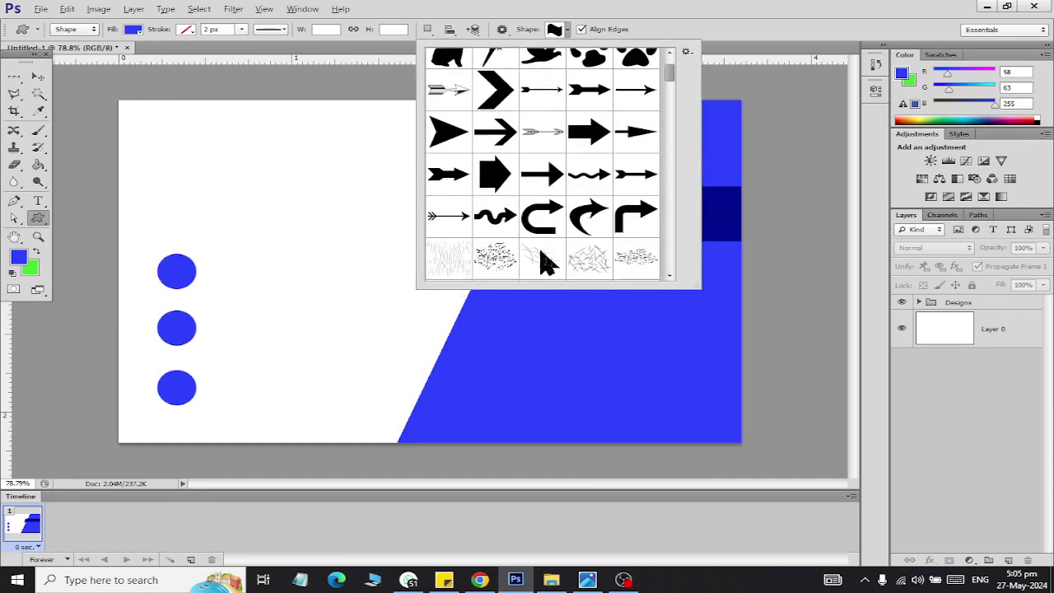
pyautogui.scroll(1, 541, 247)
pyautogui.scroll(1, 576, 222)
pyautogui.moveTo(669, 69)
pyautogui.mouseDown()
pyautogui.moveTo(683, 201)
pyautogui.moveTo(673, 231)
pyautogui.mouseUp()
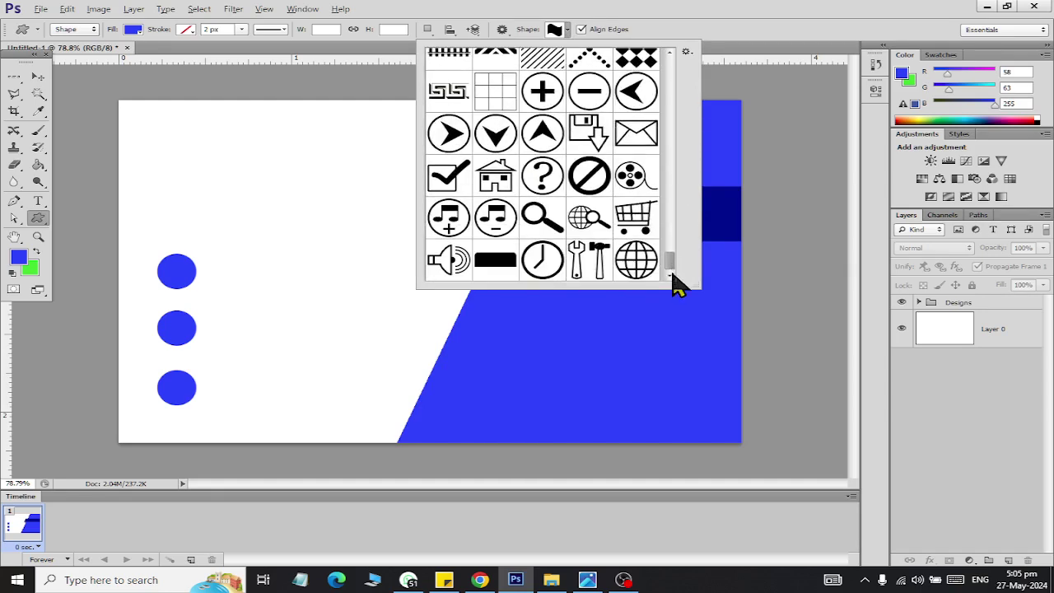
pyautogui.moveTo(674, 284); pyautogui.dragTo(663, 237)
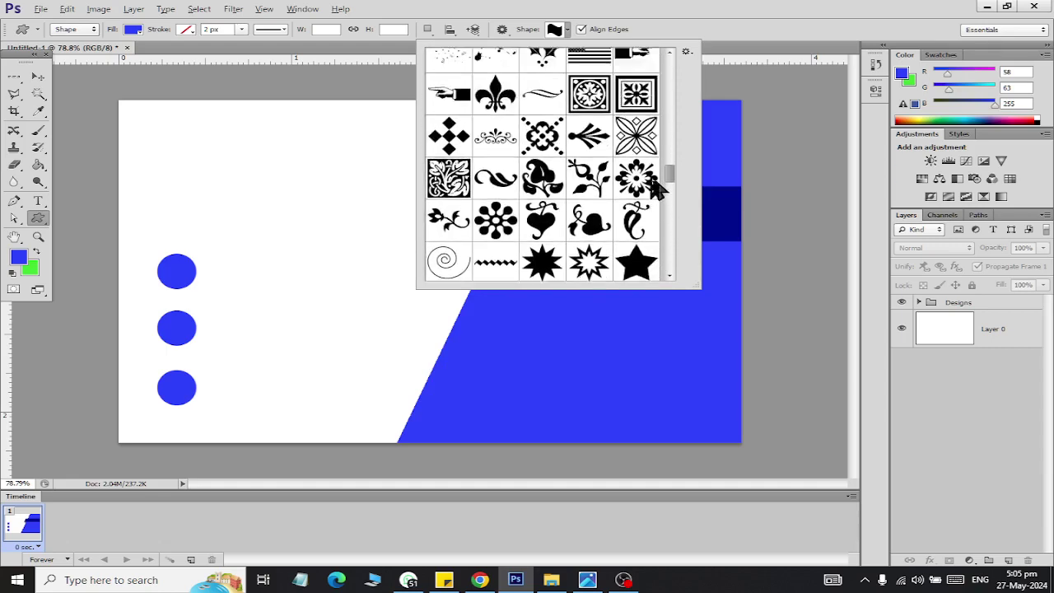
pyautogui.scroll(3, 651, 162)
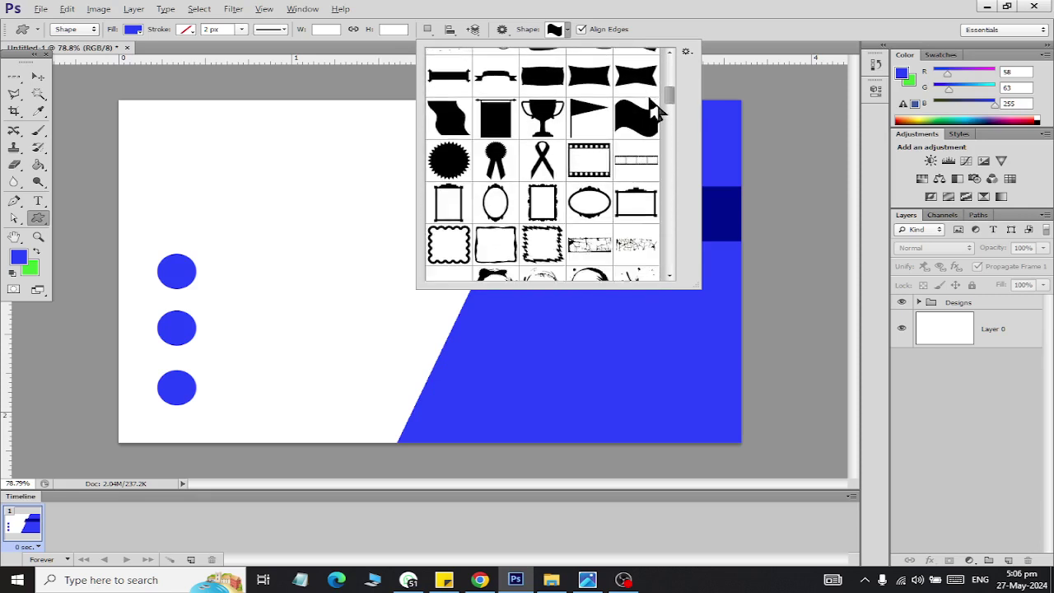
pyautogui.scroll(-2, 652, 109)
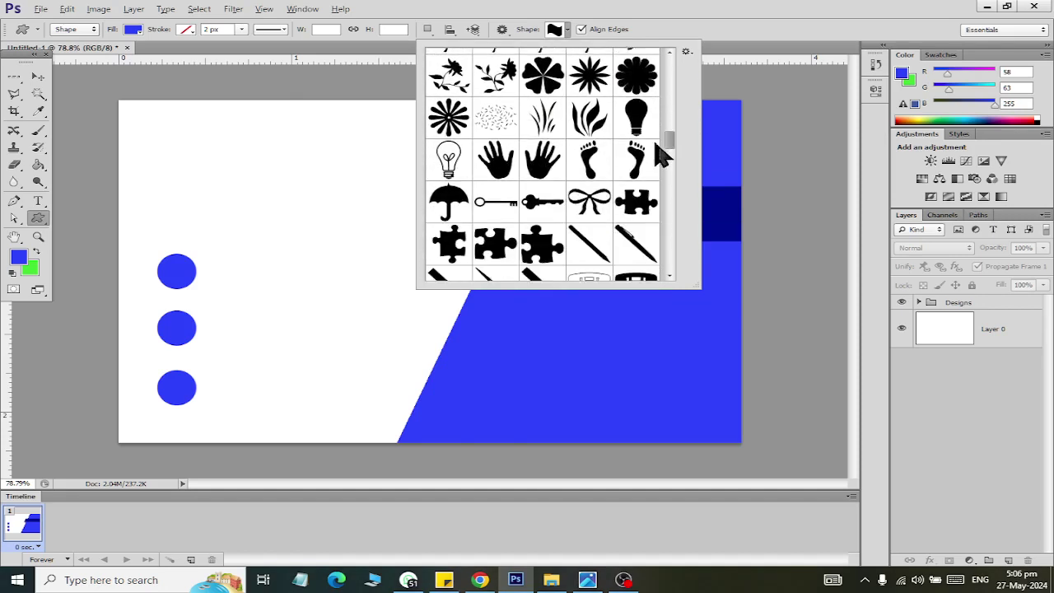
pyautogui.moveTo(659, 159); pyautogui.dragTo(665, 245)
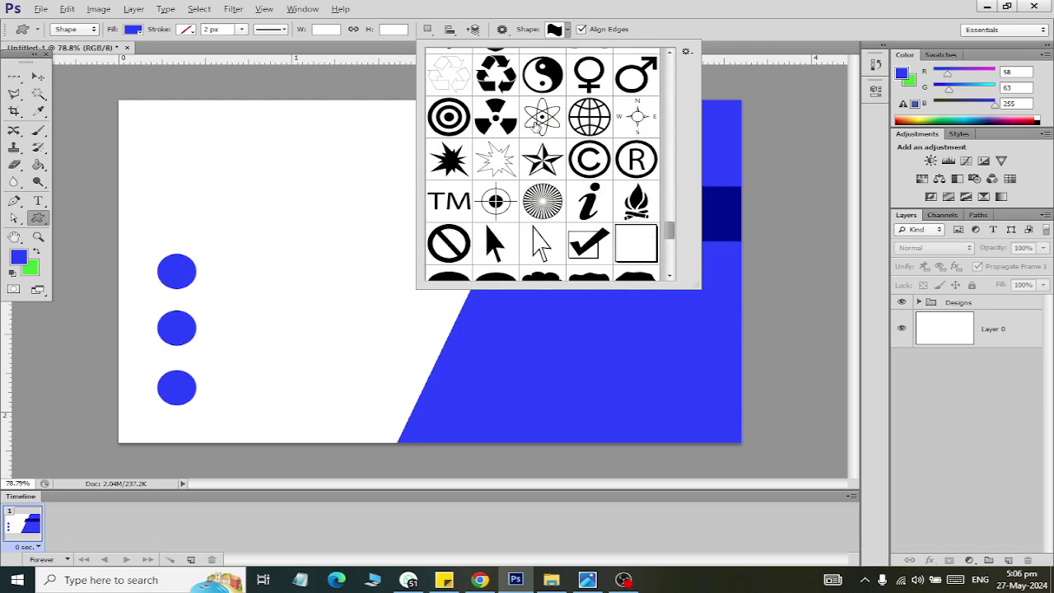
pyautogui.click(452, 116)
# Step: Draw the blue target shape and move it toward the card's upper-left corner
pyautogui.click(254, 134)
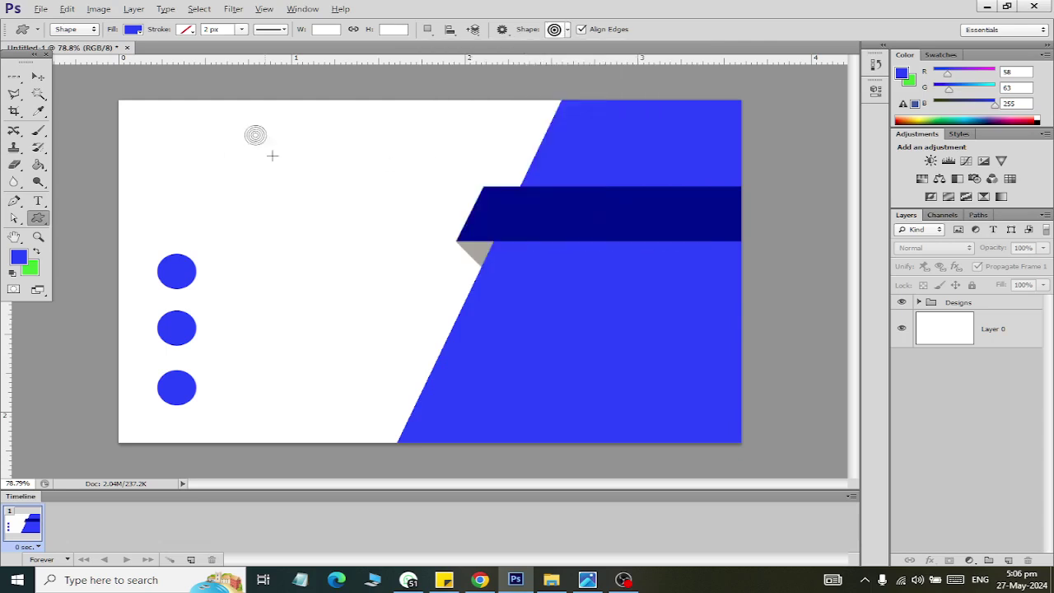
pyautogui.moveTo(245, 126); pyautogui.dragTo(374, 269)
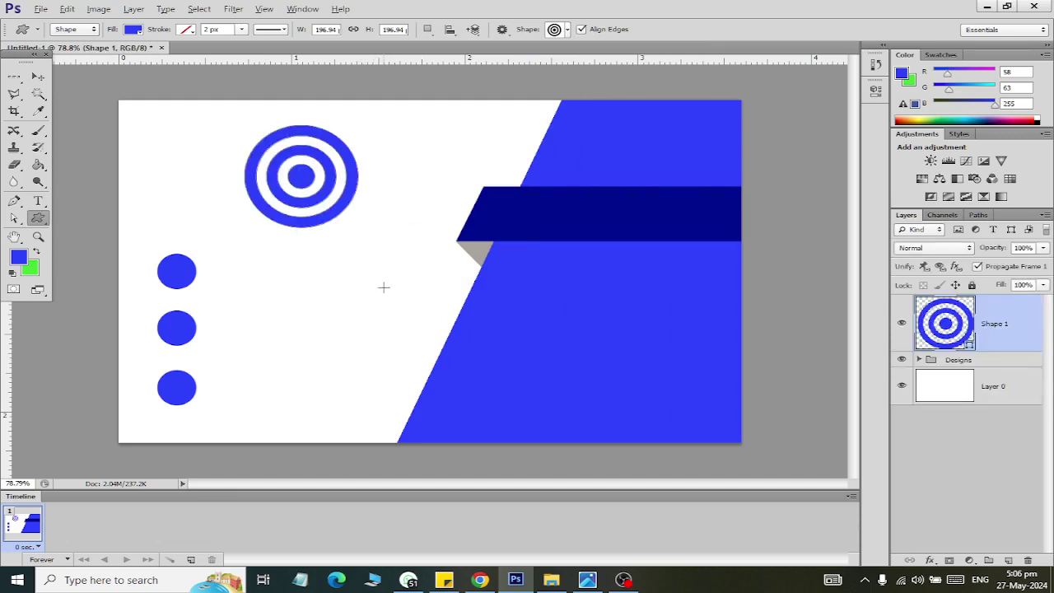
pyautogui.click(38, 76)
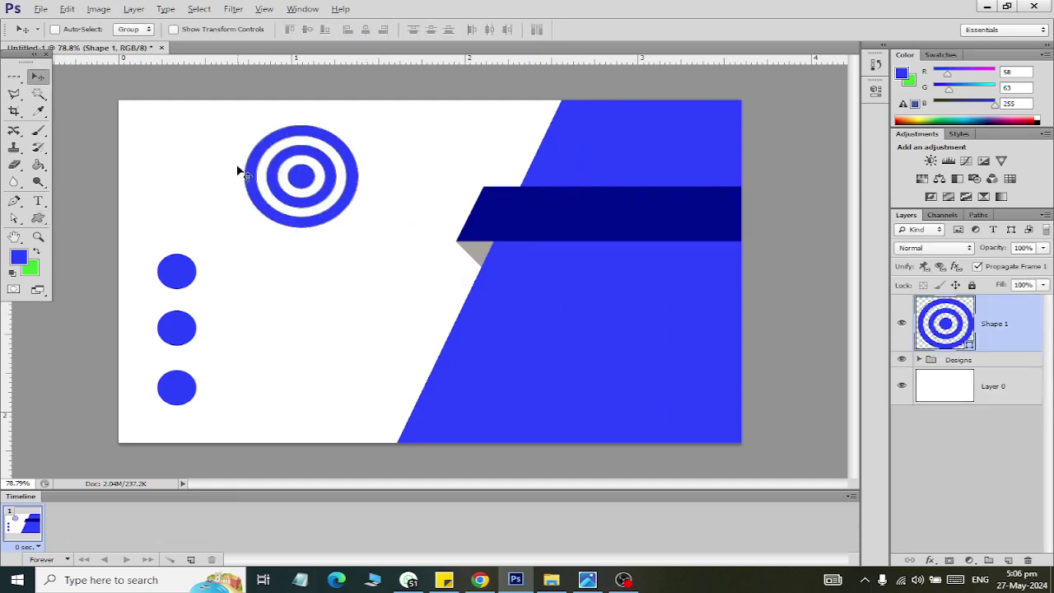
pyautogui.moveTo(309, 183); pyautogui.dragTo(275, 175)
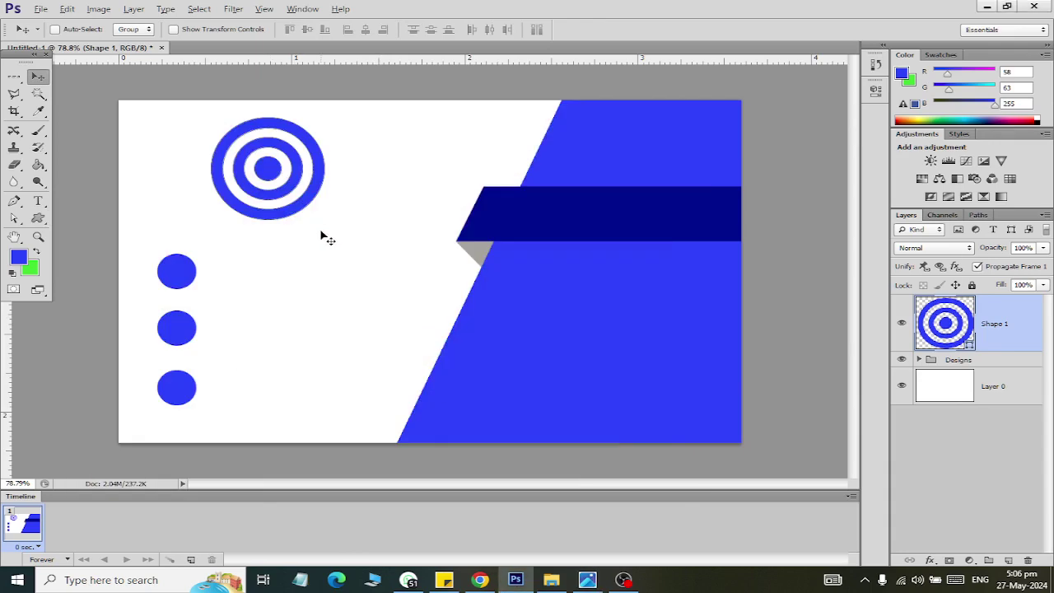
# Step: Scale the ring logo to about 76.67%, apply it, and compare with the reference
pyautogui.hotkey('ctrl', 't')
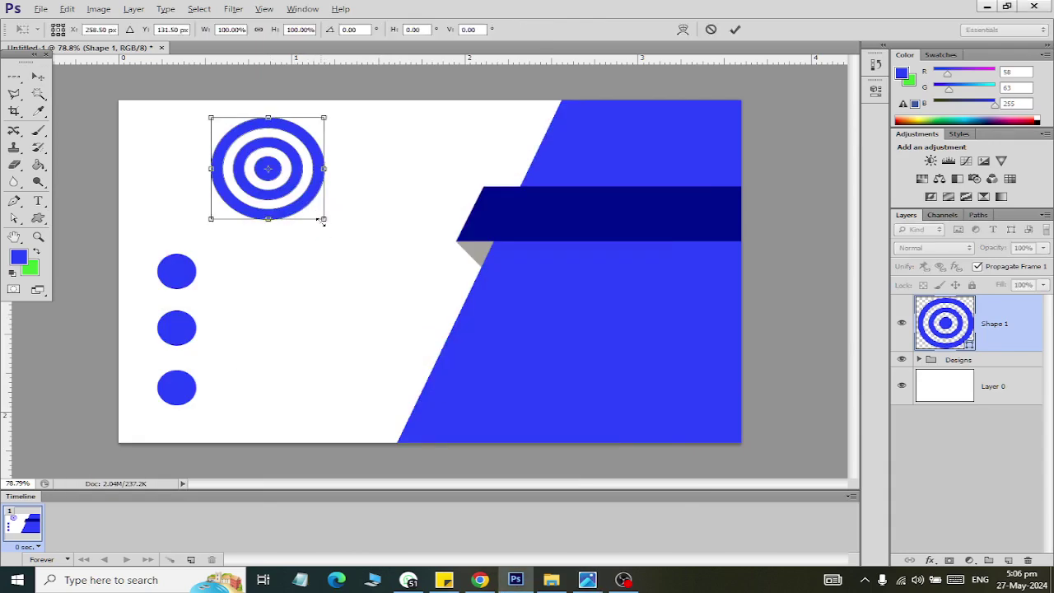
pyautogui.moveTo(323, 220); pyautogui.dragTo(313, 204)
pyautogui.moveTo(277, 169); pyautogui.dragTo(280, 170)
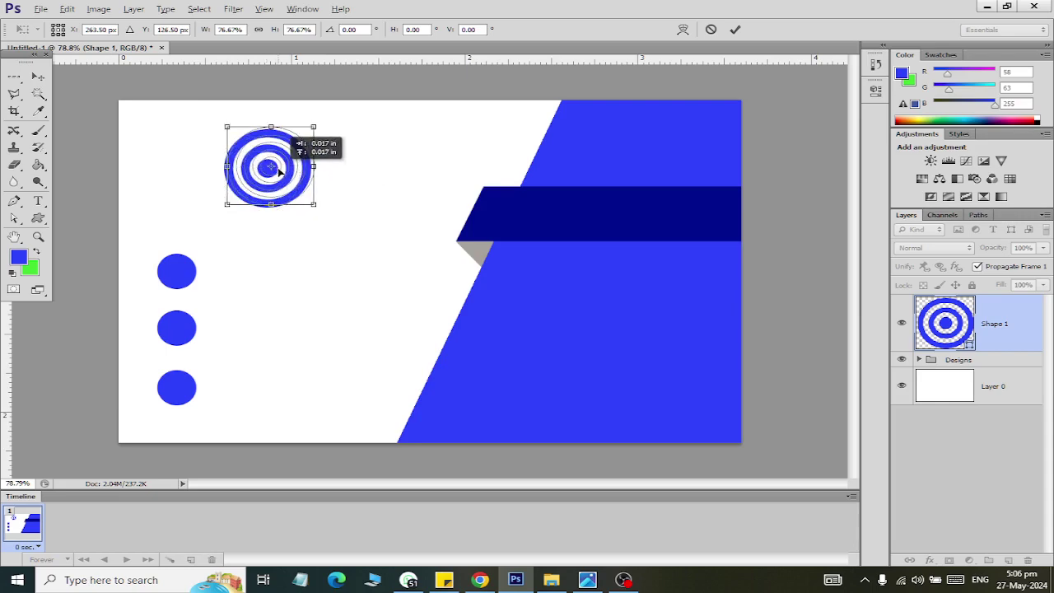
pyautogui.click(37, 77)
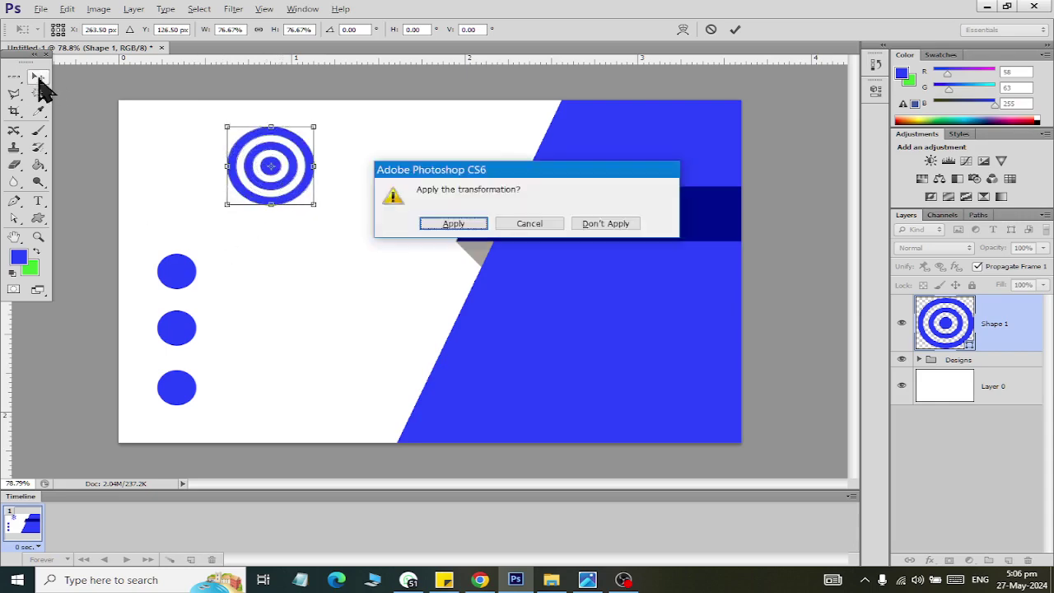
pyautogui.click(429, 233)
pyautogui.hotkey('alt', 'Tab')
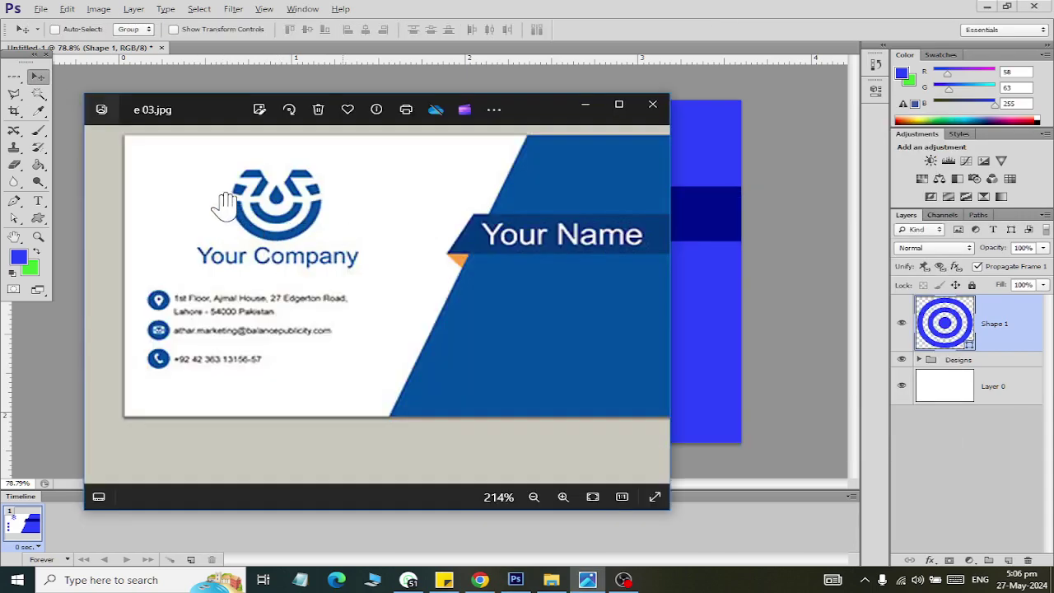
pyautogui.hotkey('alt', 'Tab')
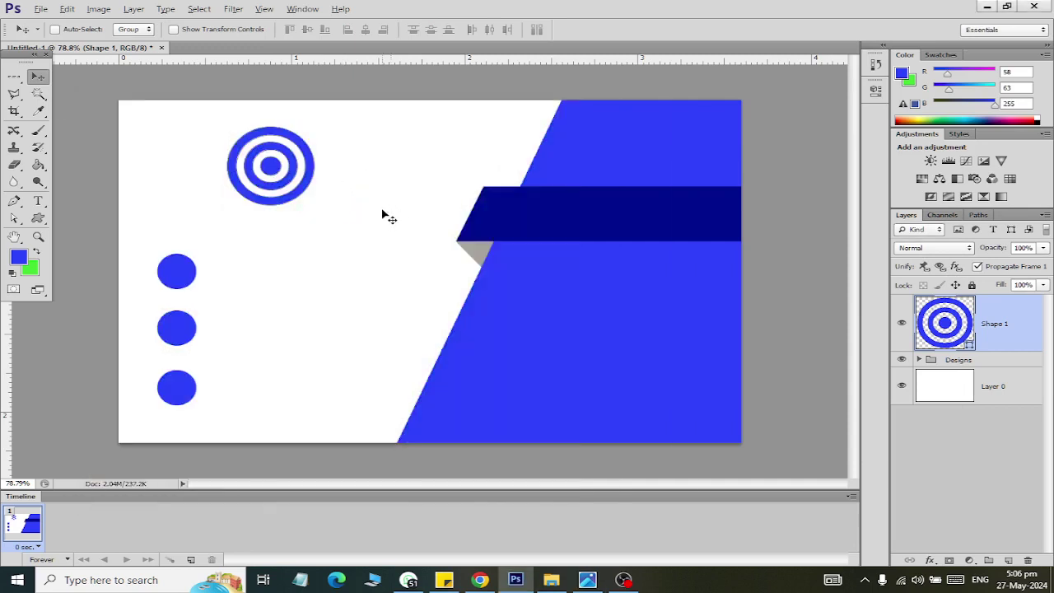
# Step: Select the Waves shape in the custom shape picker
pyautogui.click(38, 217)
pyautogui.click(102, 280)
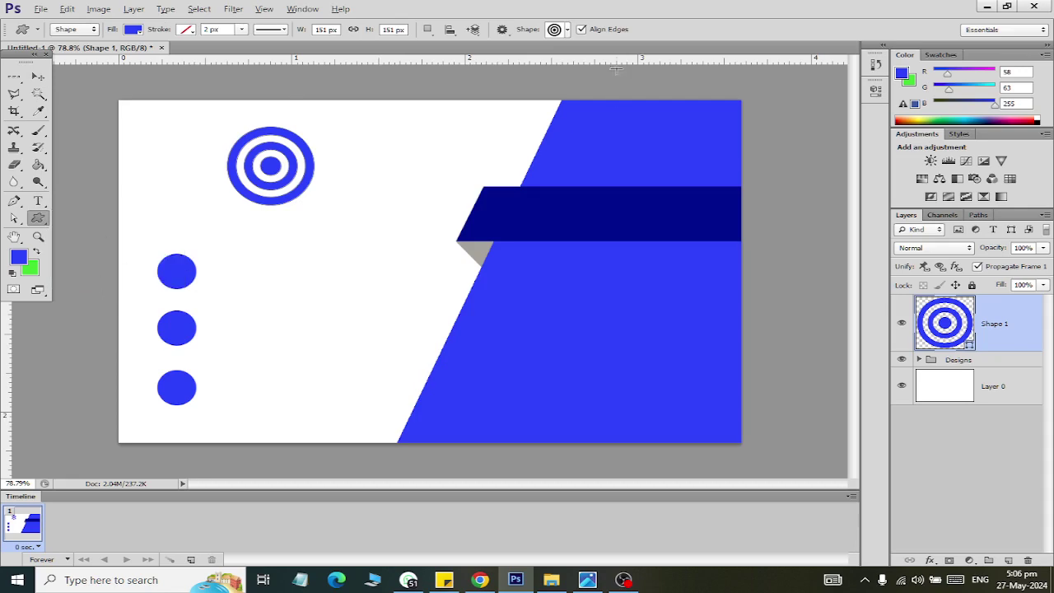
pyautogui.click(566, 30)
pyautogui.scroll(3, 511, 140)
pyautogui.scroll(3, 508, 140)
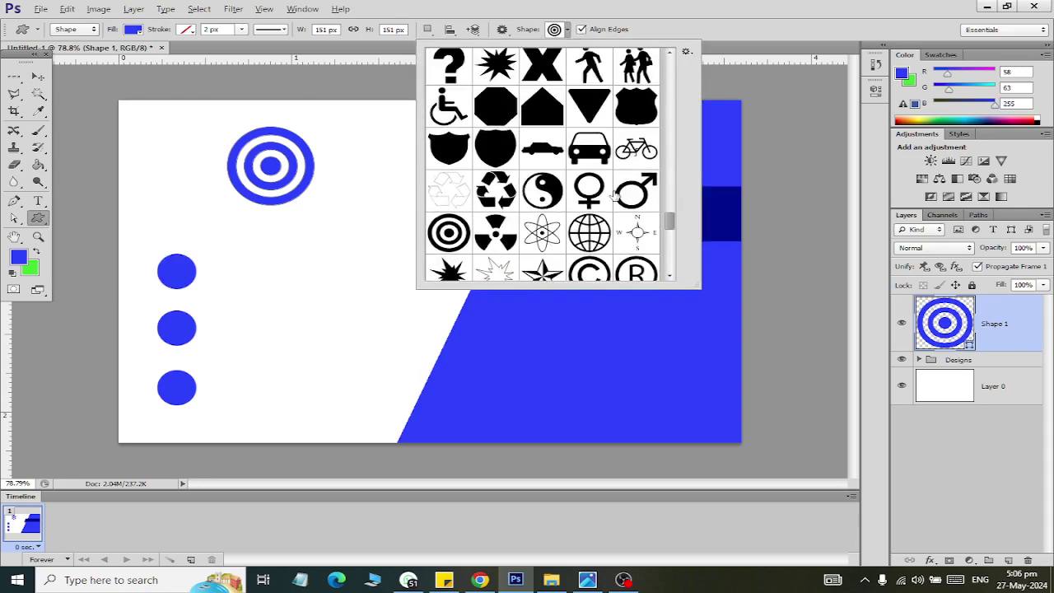
pyautogui.moveTo(670, 226); pyautogui.dragTo(680, 75)
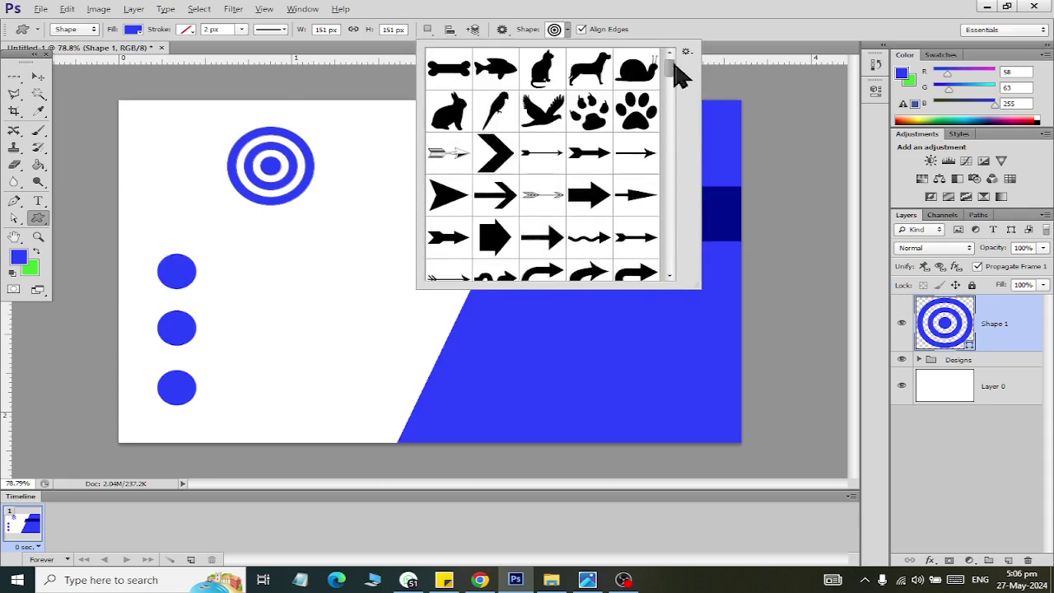
pyautogui.scroll(-1, 625, 214)
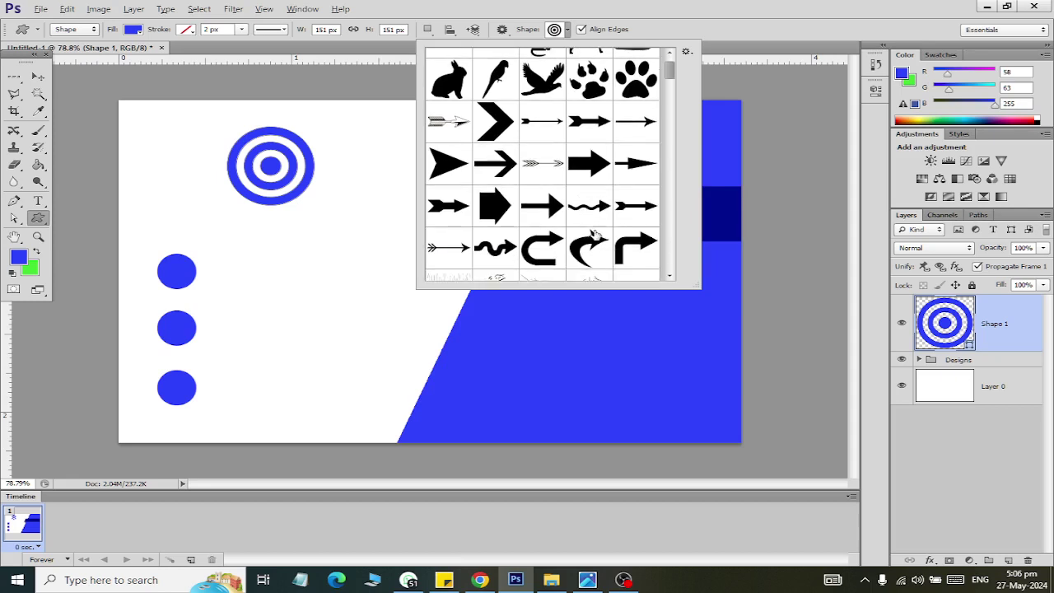
pyautogui.scroll(-1, 598, 240)
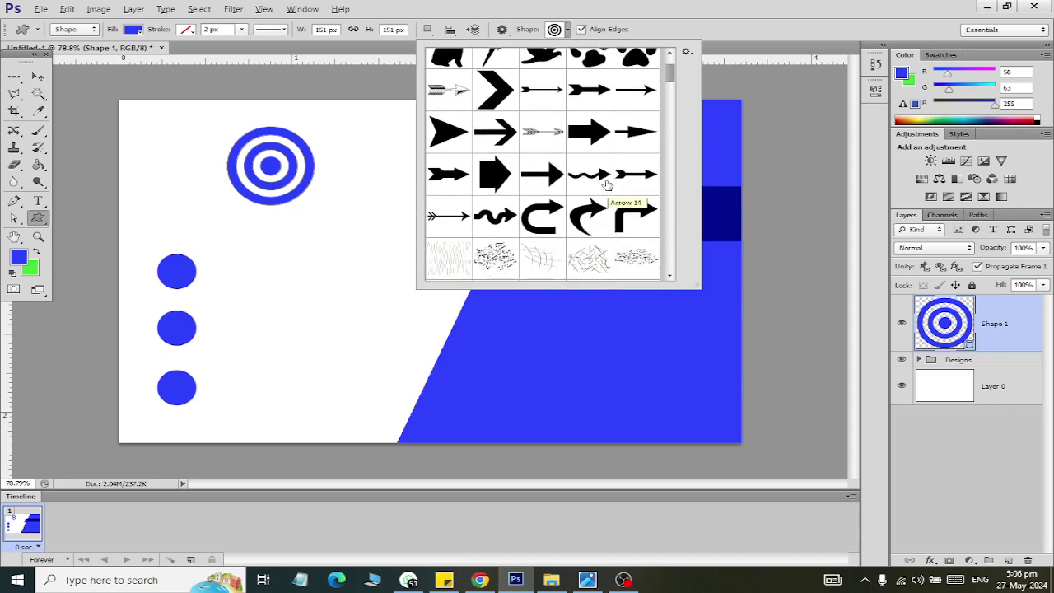
pyautogui.scroll(-1, 610, 185)
pyautogui.scroll(-2, 617, 193)
pyautogui.scroll(-2, 616, 201)
pyautogui.scroll(-1, 615, 204)
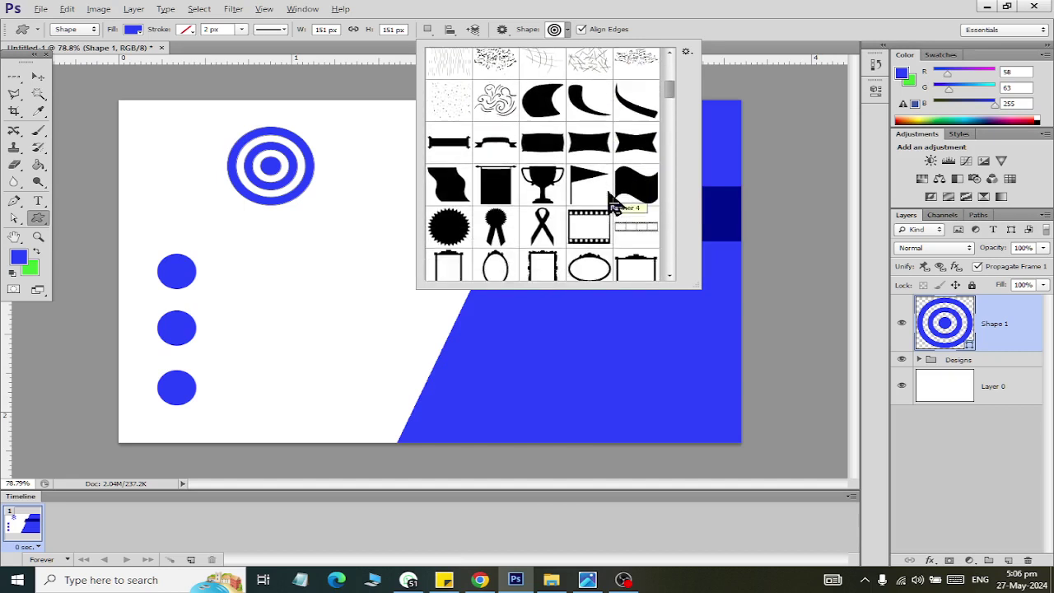
pyautogui.scroll(-1, 614, 201)
pyautogui.scroll(-1, 613, 201)
pyautogui.scroll(-1, 613, 199)
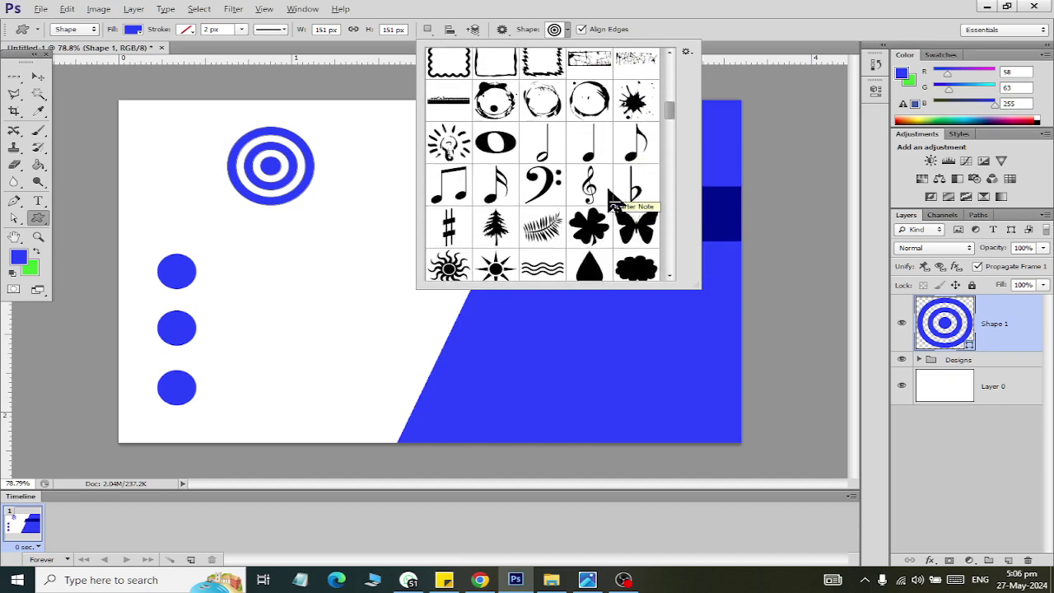
pyautogui.scroll(-2, 613, 198)
pyautogui.scroll(-2, 614, 200)
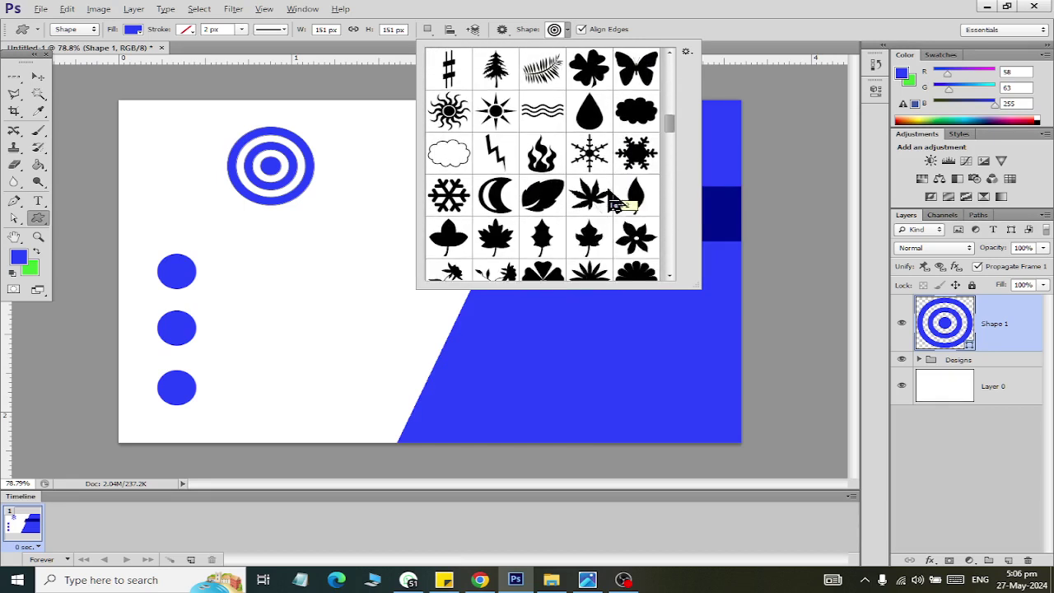
pyautogui.click(556, 118)
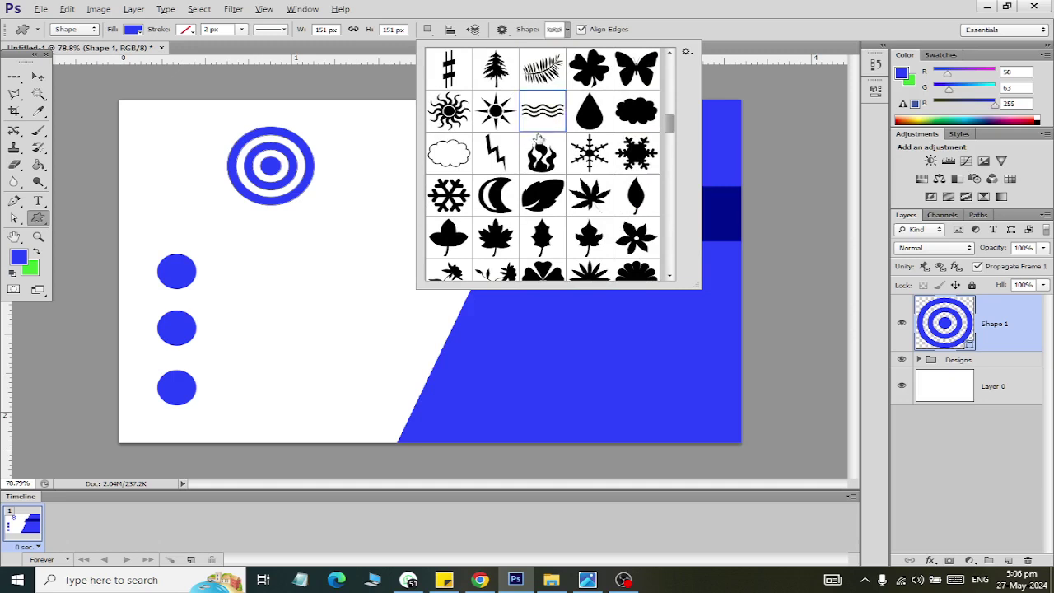
# Step: Draw the three-line waves below the ring logo and compare with the reference card
pyautogui.moveTo(257, 238)
pyautogui.mouseDown()
pyautogui.moveTo(313, 287)
pyautogui.moveTo(407, 298)
pyautogui.mouseUp()
pyautogui.hotkey('alt', 'Tab')
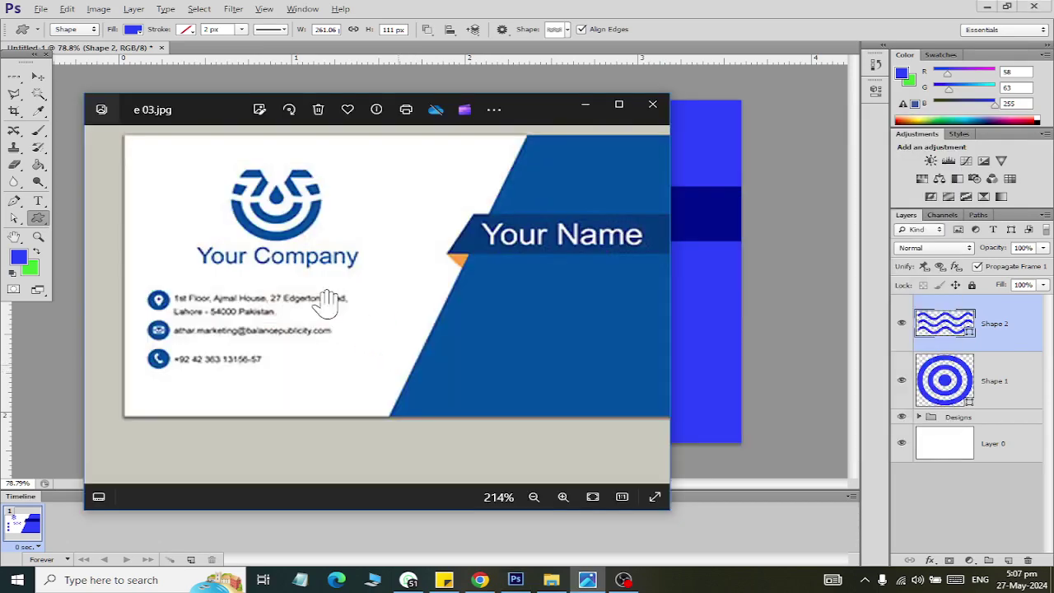
pyautogui.hotkey('alt', 'Tab')
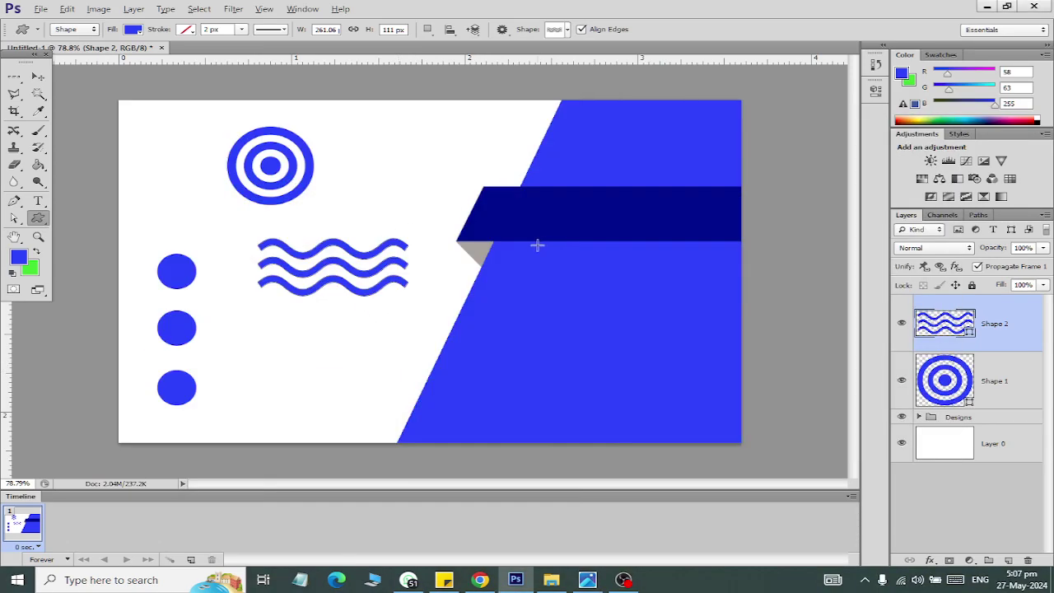
pyautogui.hotkey('alt', 'Tab')
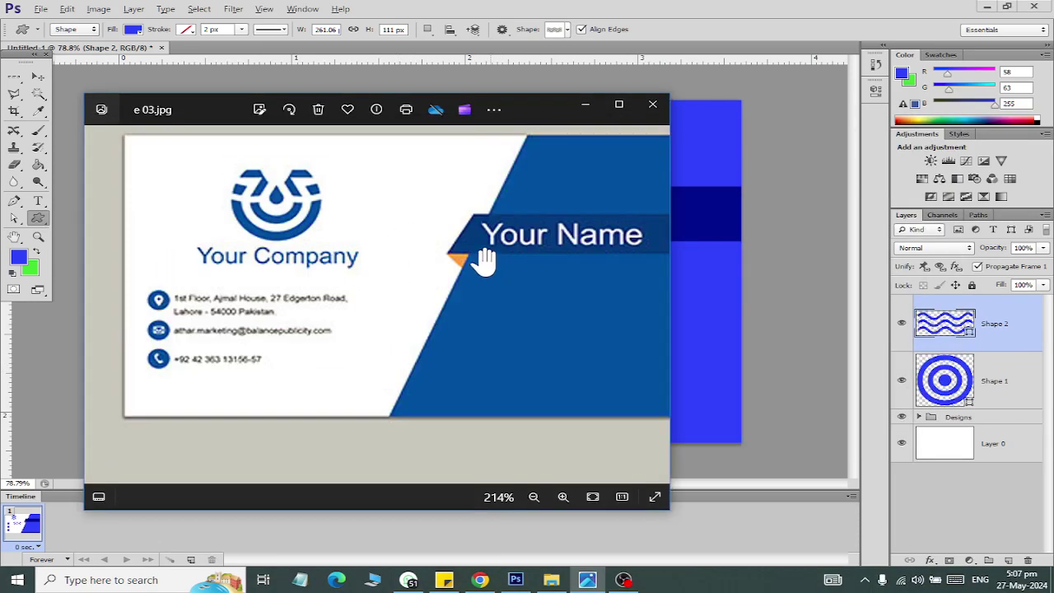
pyautogui.hotkey('alt', 'Tab')
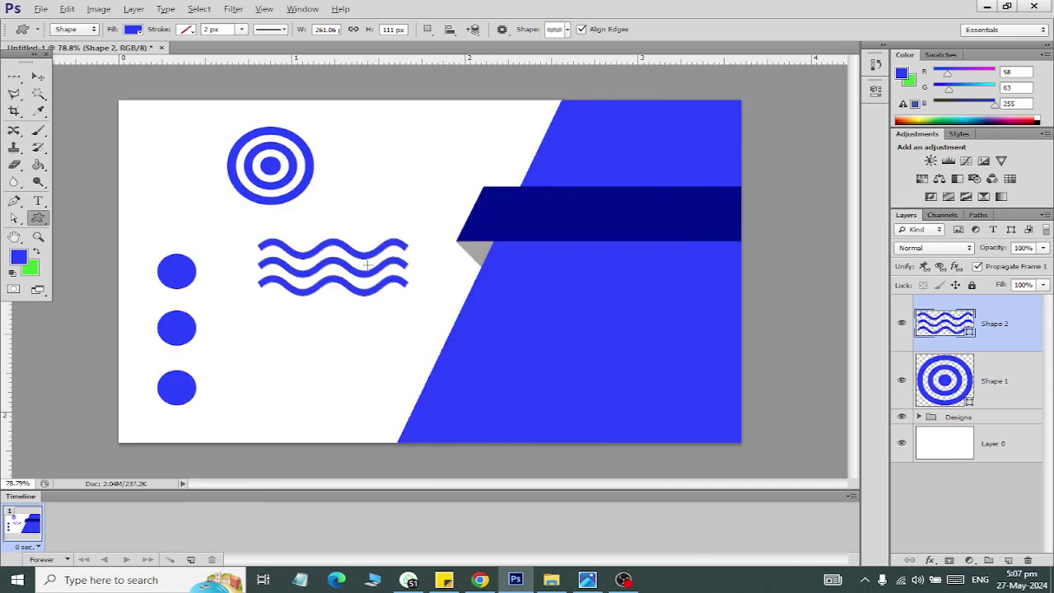
# Step: Change the Shape 2 waves fill colour to dark green #118a08
pyautogui.doubleClick(950, 323)
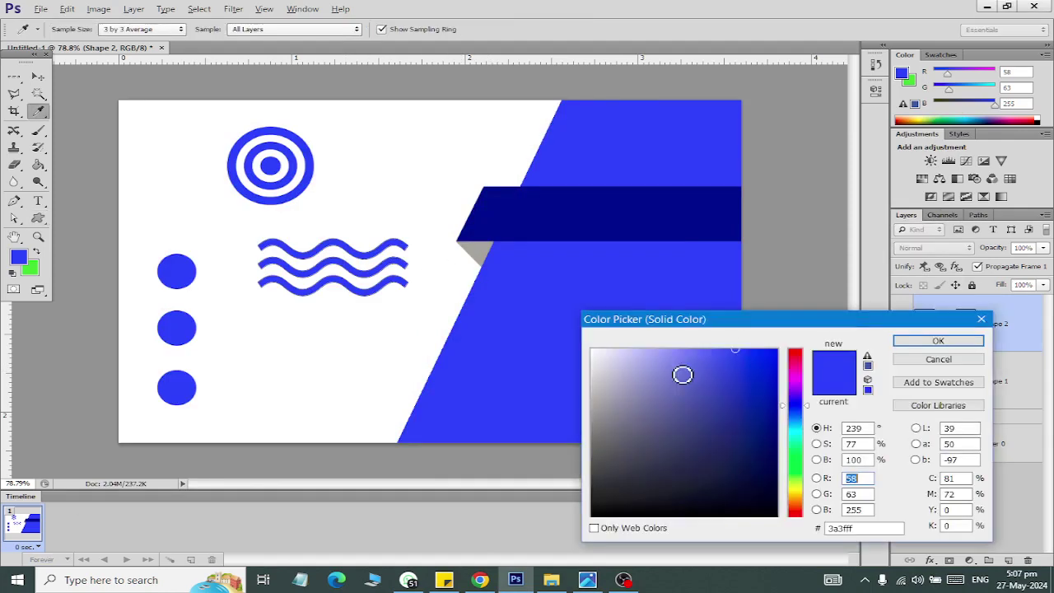
pyautogui.moveTo(794, 492)
pyautogui.mouseDown()
pyautogui.moveTo(797, 465)
pyautogui.moveTo(765, 391)
pyautogui.mouseUp()
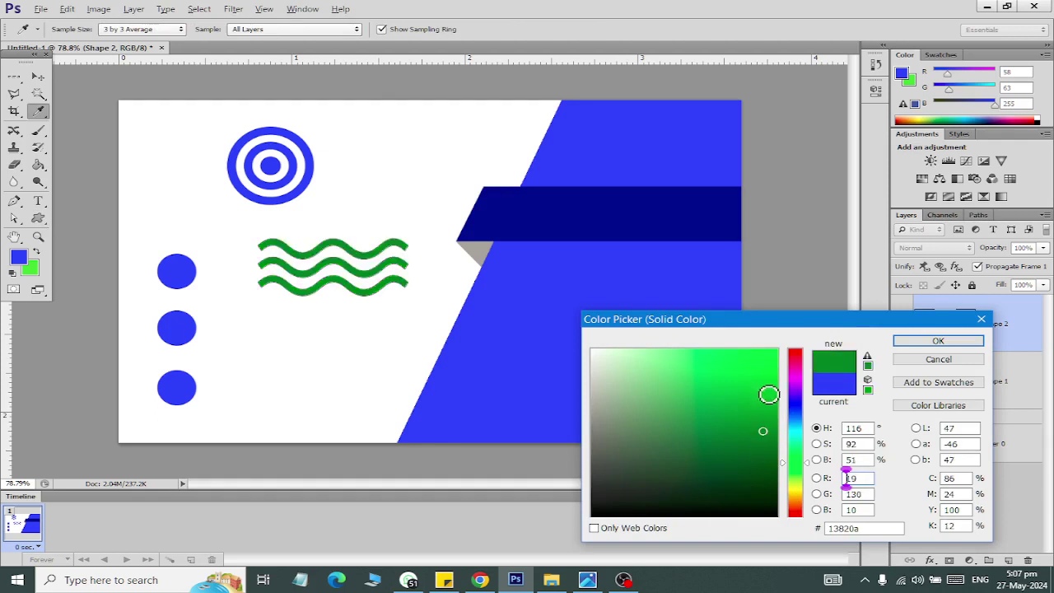
pyautogui.moveTo(744, 461); pyautogui.dragTo(766, 426)
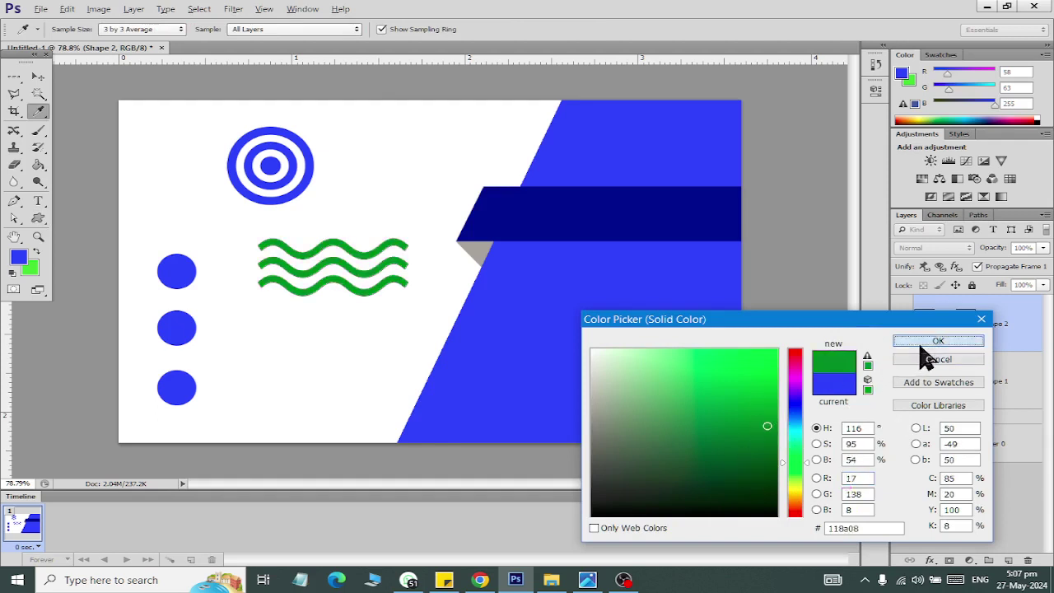
pyautogui.click(938, 341)
# Step: Rasterize the Shape 1 ring logo layer and the Shape 2 wave layer
pyautogui.rightClick(960, 378)
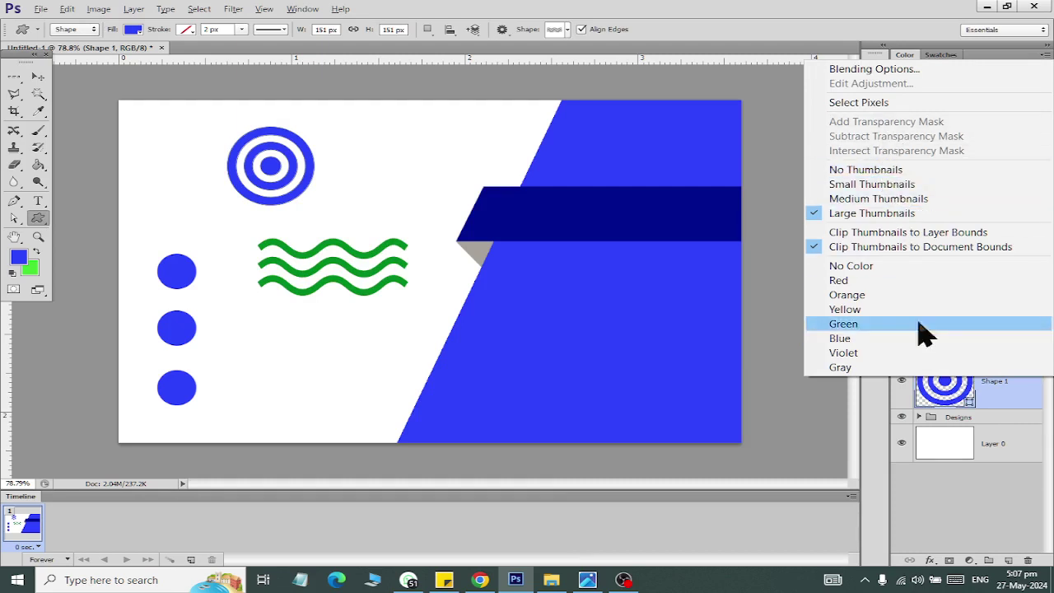
pyautogui.click(987, 400)
pyautogui.rightClick(1013, 387)
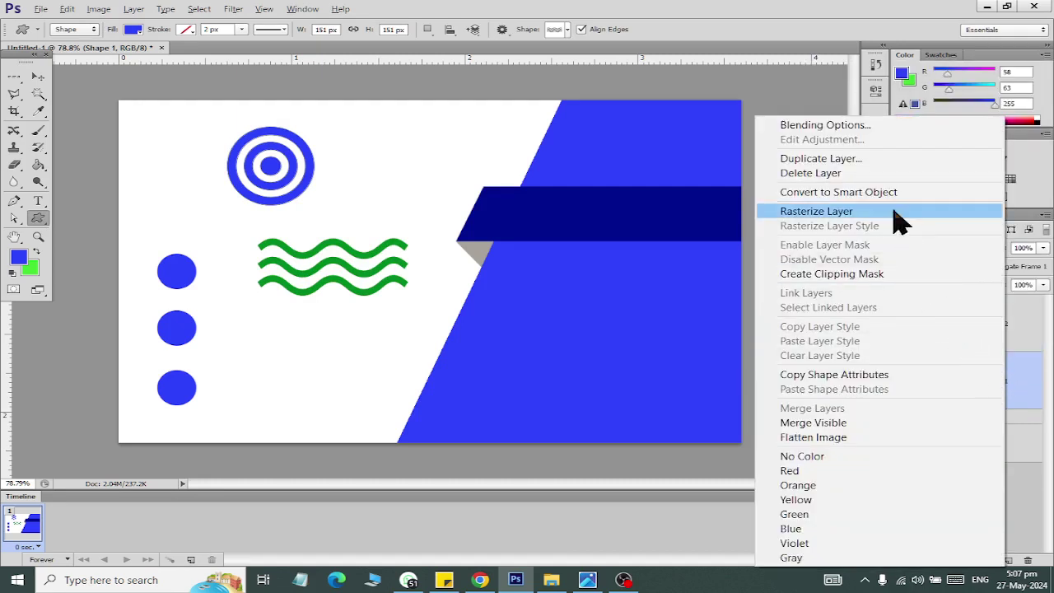
pyautogui.click(827, 211)
pyautogui.click(992, 323)
pyautogui.rightClick(992, 324)
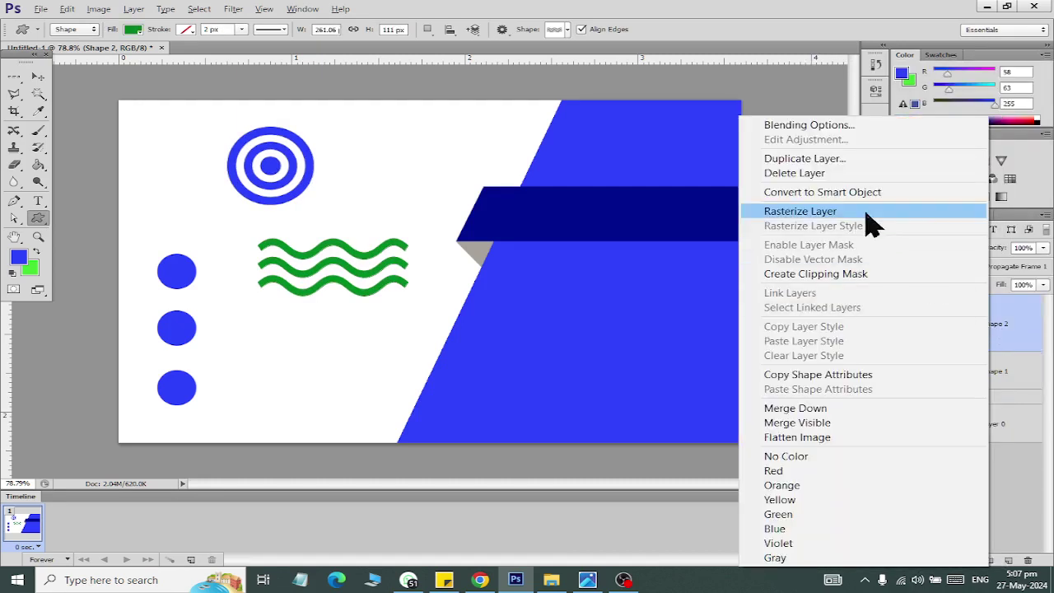
pyautogui.click(866, 212)
pyautogui.click(38, 75)
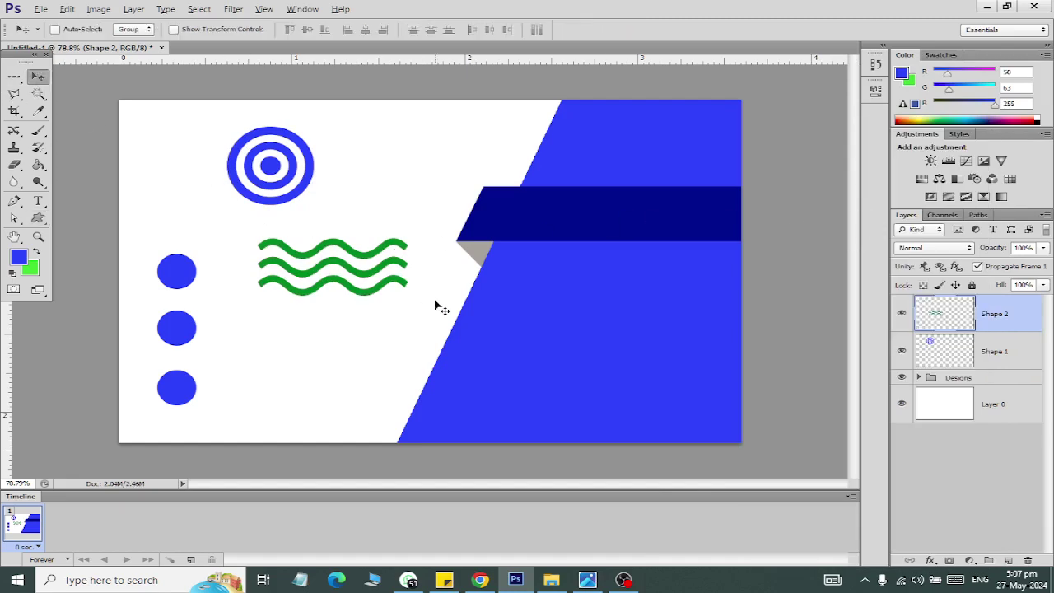
# Step: Move the green waves onto the ring logo and scale them to about 72%
pyautogui.moveTo(337, 280); pyautogui.dragTo(268, 185)
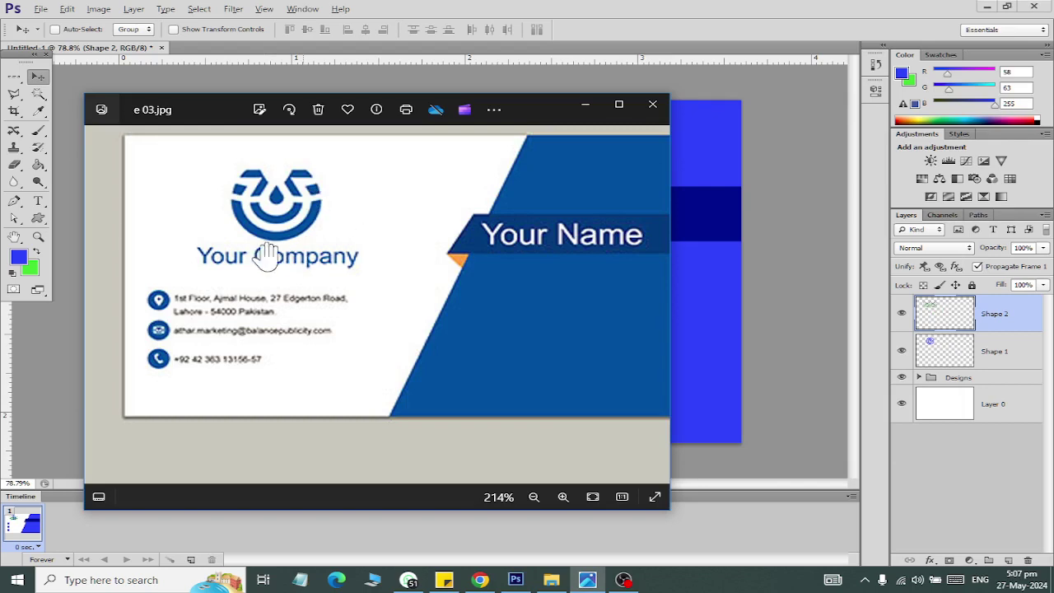
pyautogui.moveTo(286, 191); pyautogui.dragTo(278, 149)
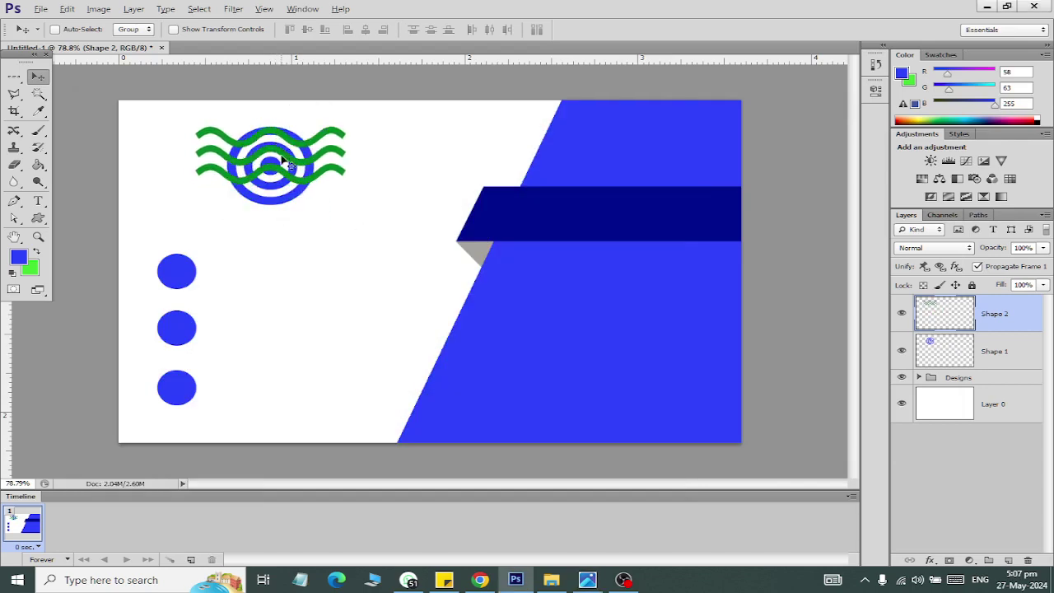
pyautogui.hotkey('ctrl', 't')
pyautogui.moveTo(346, 186); pyautogui.dragTo(327, 178)
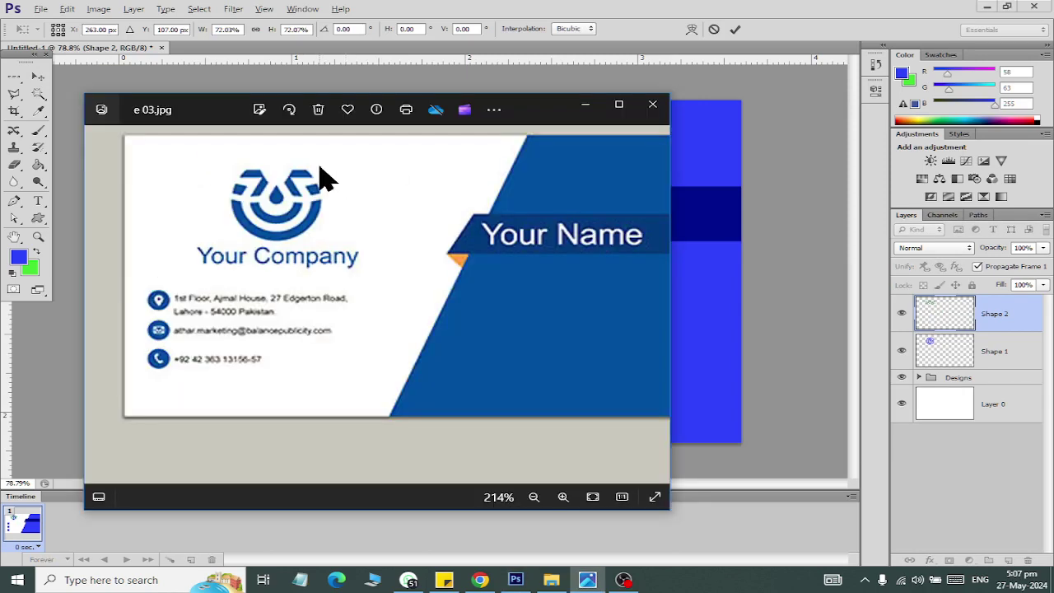
# Step: Nudge the scaled waves with arrow keys to sit across the logo's upper half
pyautogui.press('Up')
pyautogui.press('Up')
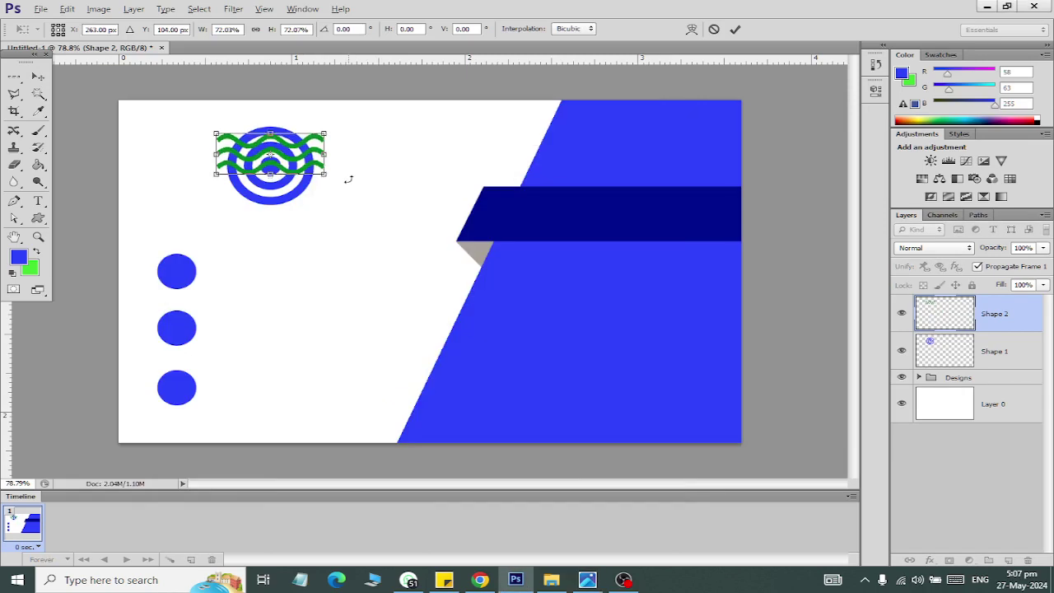
pyautogui.press('Up')
pyautogui.press('Up')
pyautogui.press('Up')
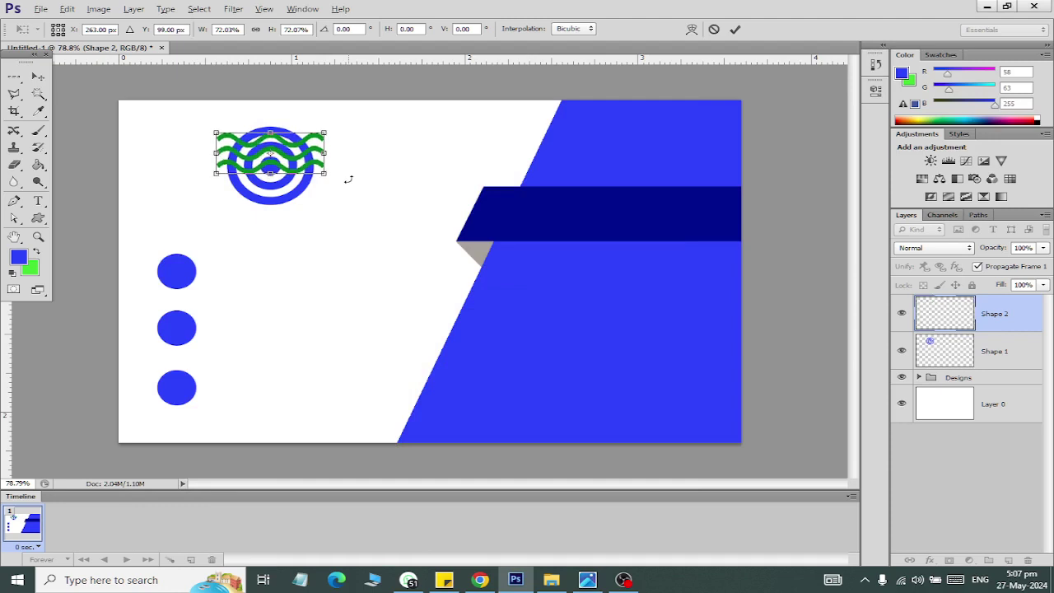
pyautogui.press('Up')
pyautogui.press('Up')
pyautogui.press('Up')
pyautogui.press('Up')
pyautogui.press('Up')
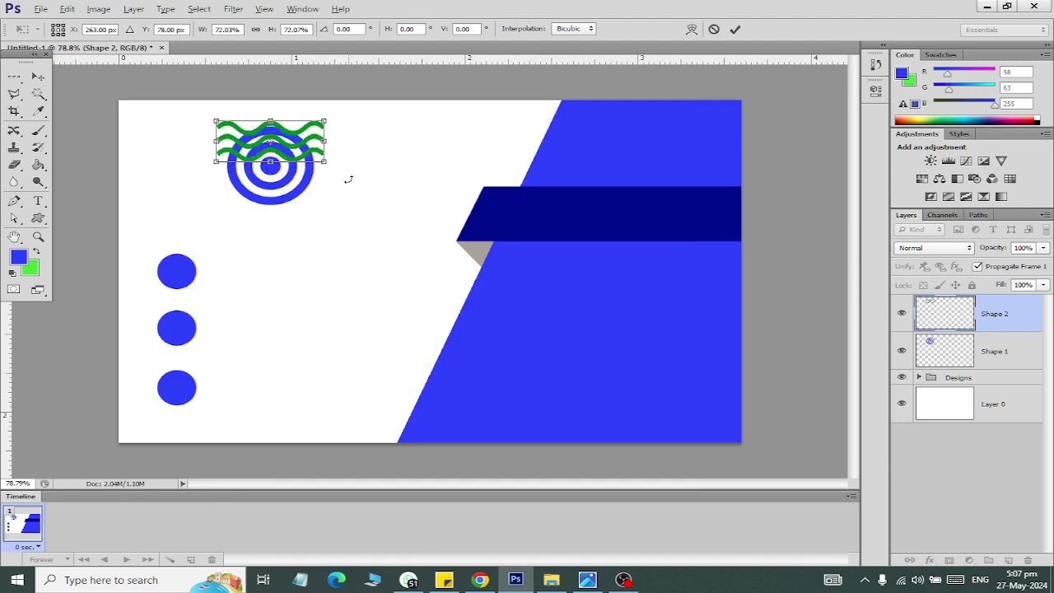
pyautogui.press('Up')
pyautogui.press('Up')
pyautogui.press('Up')
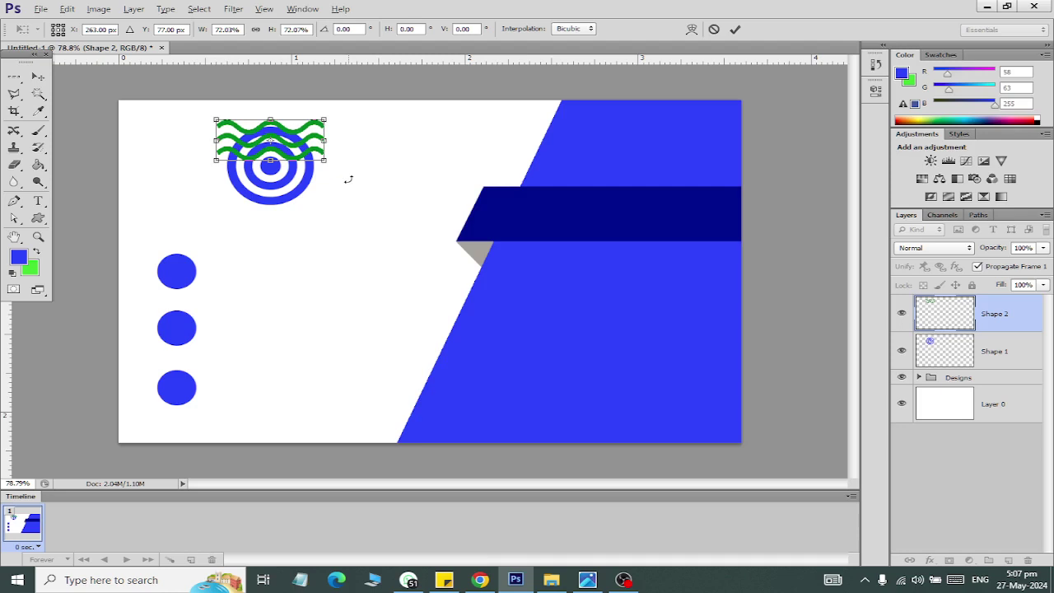
pyautogui.press('Down')
pyautogui.press('Down')
pyautogui.press('Down')
pyautogui.press('Down')
pyautogui.press('Down')
pyautogui.press('Down')
pyautogui.press('Down')
pyautogui.press('Down')
pyautogui.press('Down')
pyautogui.press('Down')
pyautogui.press('Down')
pyautogui.press('Down')
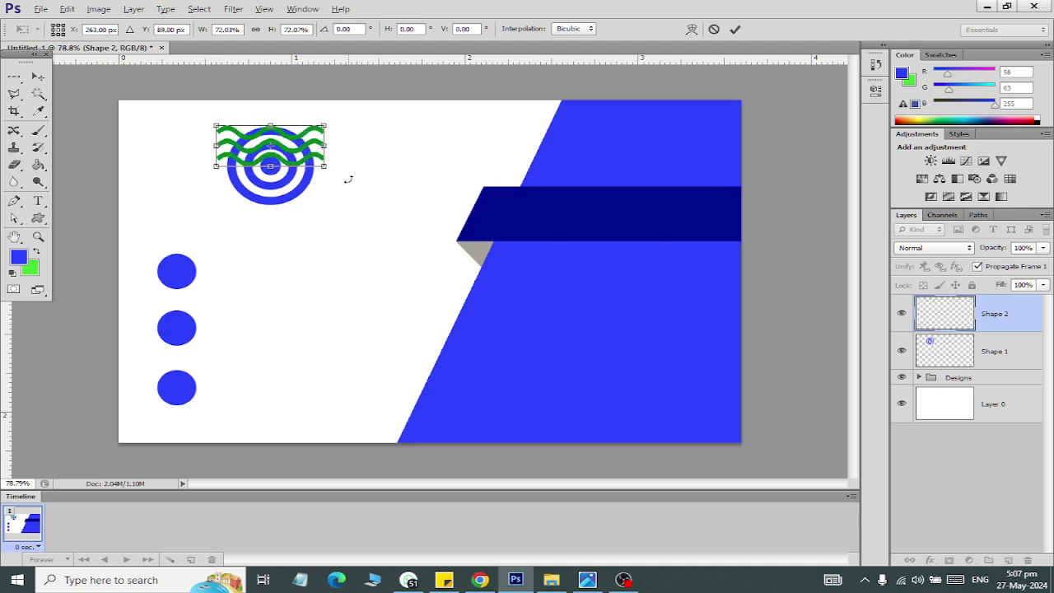
pyautogui.press('Down')
pyautogui.press('Down')
pyautogui.press('Down')
pyautogui.press('Down')
pyautogui.press('Down')
pyautogui.press('Down')
pyautogui.press('Down')
pyautogui.press('Down')
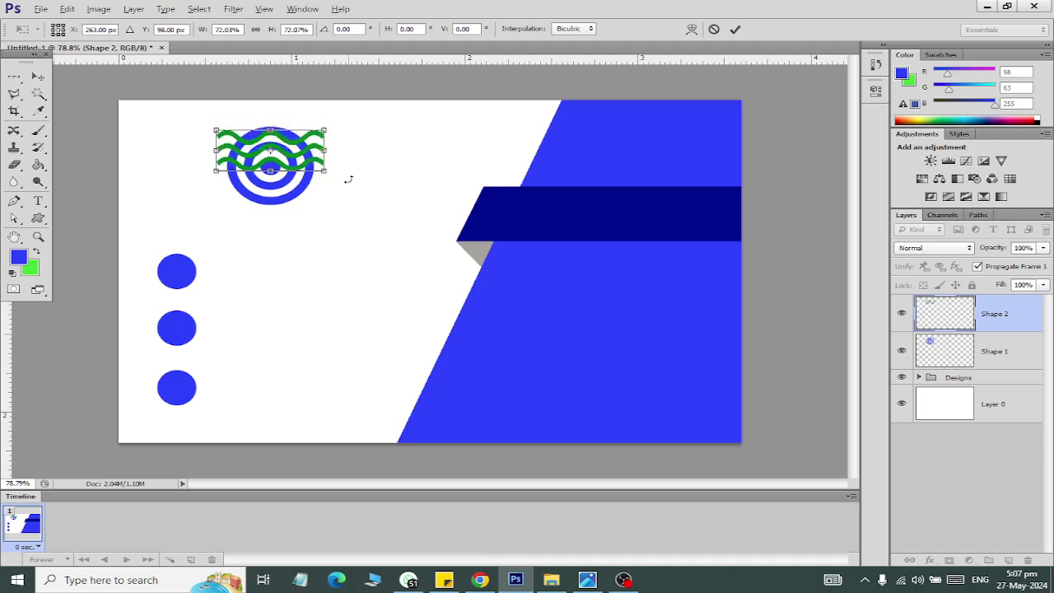
pyautogui.press('Down')
pyautogui.press('Down')
pyautogui.press('Down')
pyautogui.press('Up')
pyautogui.press('Up')
# Step: Apply the pending transformation of the green waves
pyautogui.click(38, 76)
pyautogui.click(439, 223)
pyautogui.scroll(2, 189, 101)
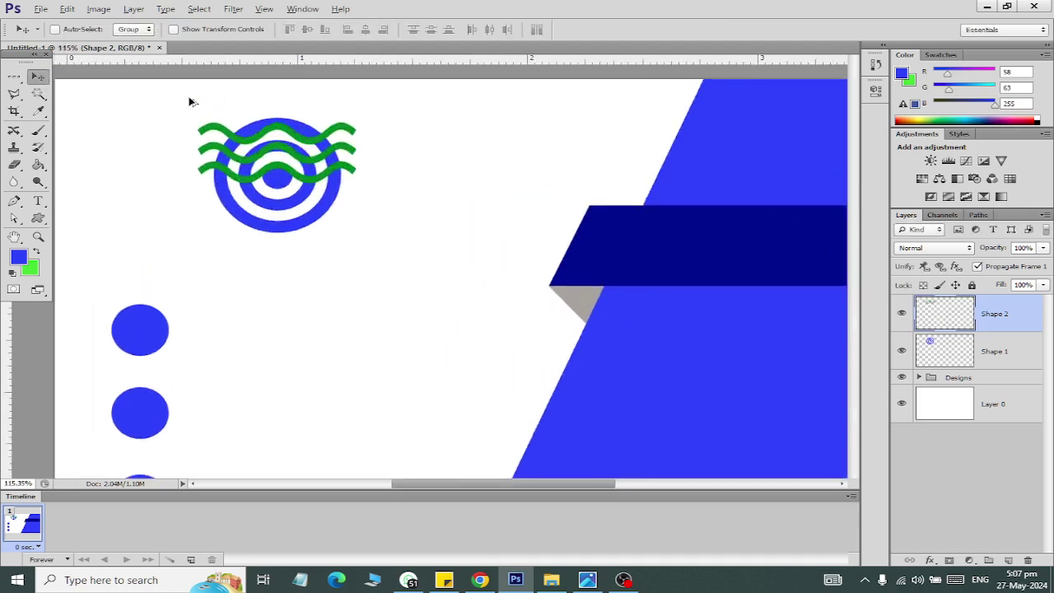
pyautogui.scroll(2, 189, 101)
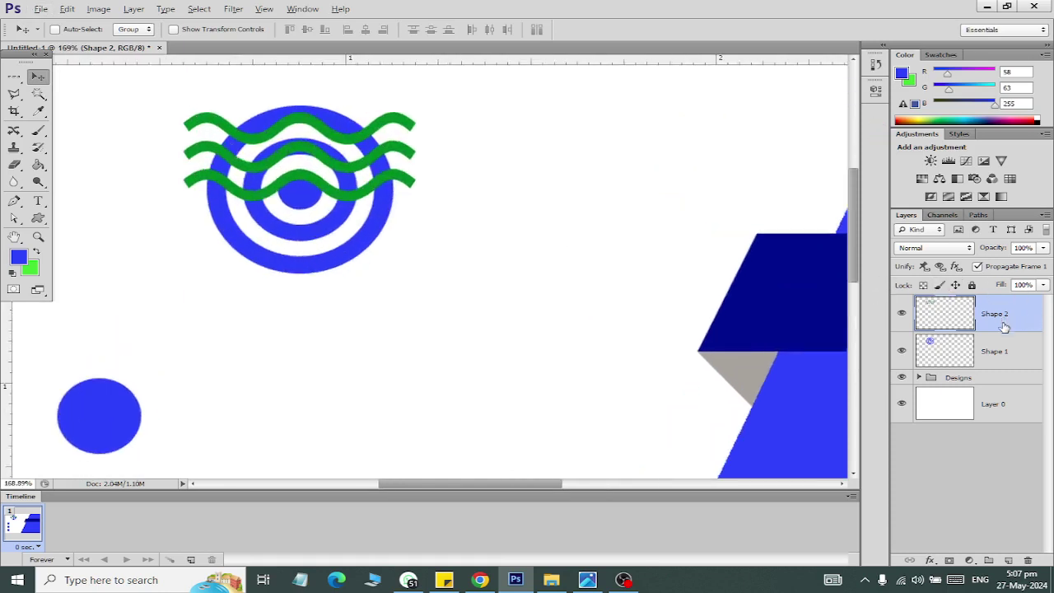
# Step: Duplicate Shape 1 and Shape 2, hide the originals, and merge the copies via Layer > Merge Layers
pyautogui.keyDown('shift'); pyautogui.click(1010, 352); pyautogui.keyUp('shift')
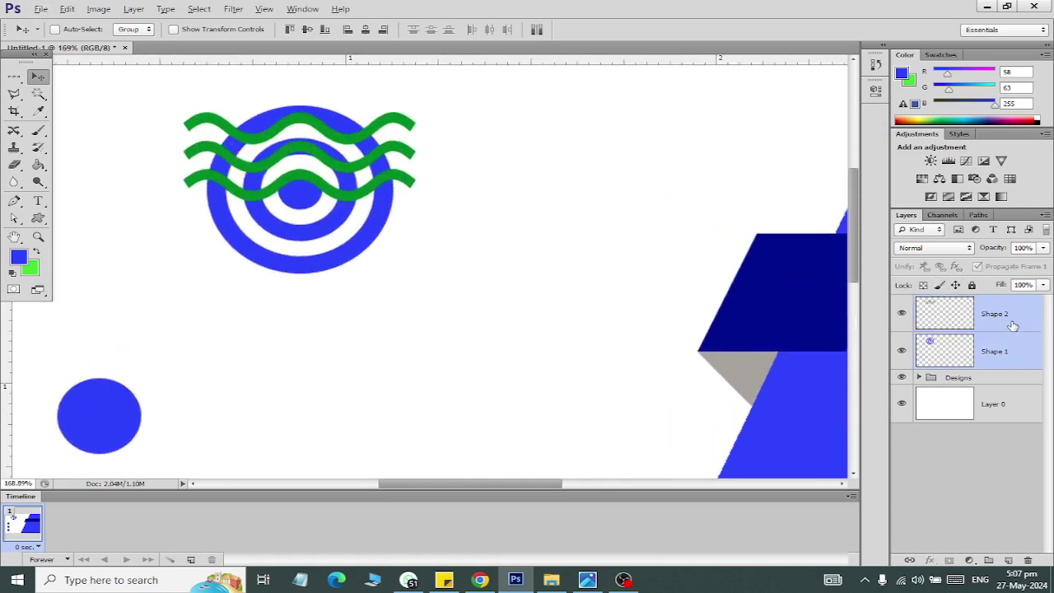
pyautogui.hotkey('ctrl', 'j')
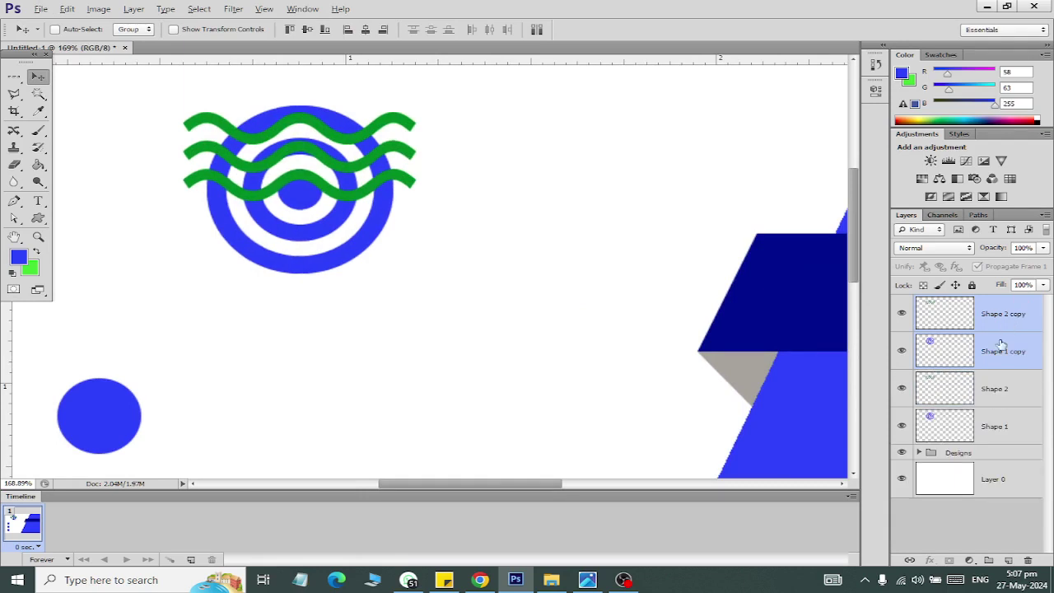
pyautogui.moveTo(901, 389); pyautogui.dragTo(900, 426)
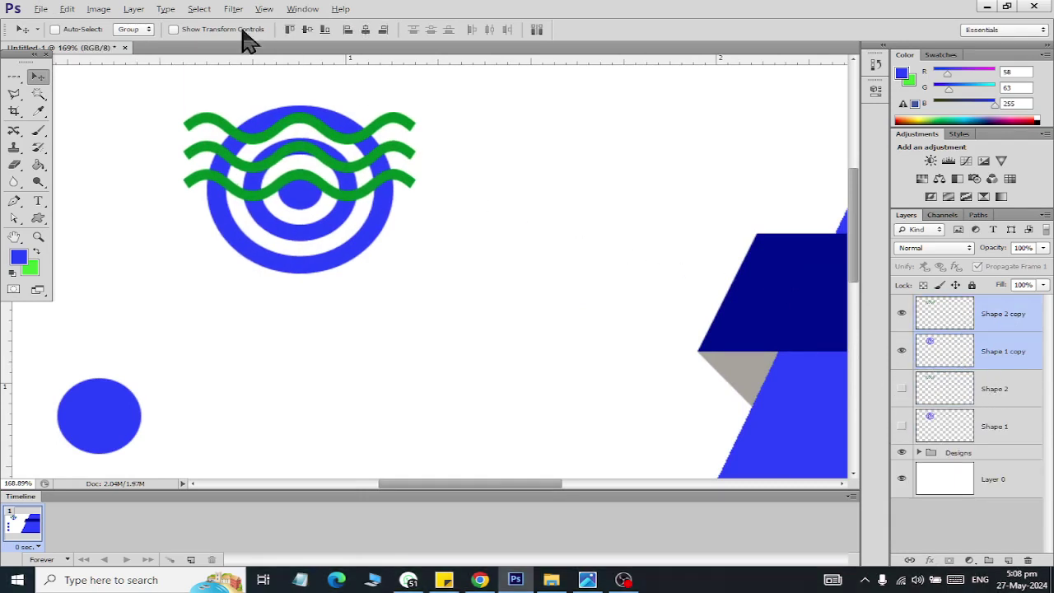
pyautogui.click(162, 10)
pyautogui.moveTo(133, 9)
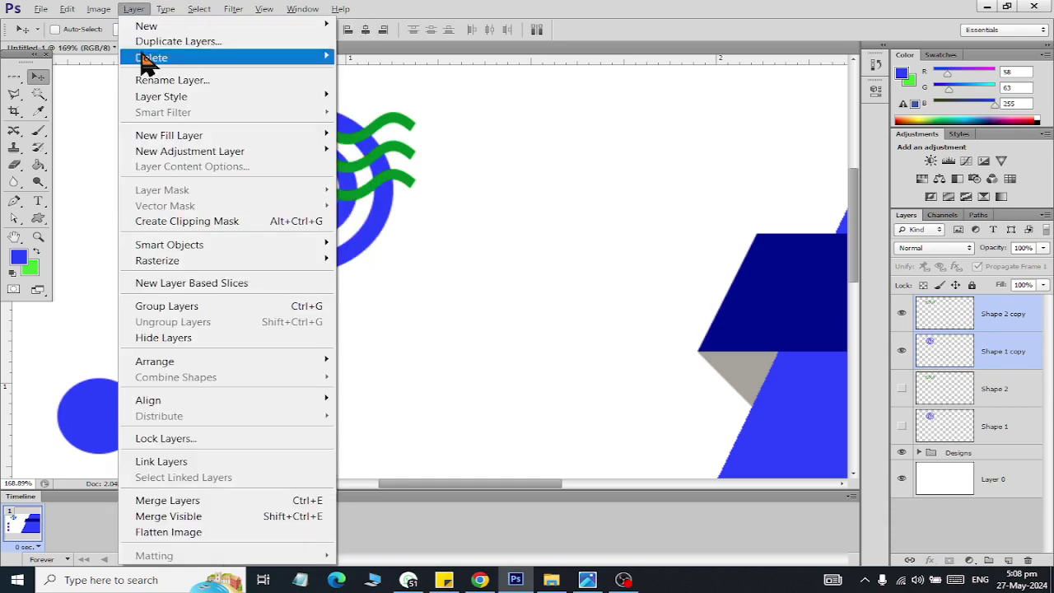
pyautogui.click(219, 500)
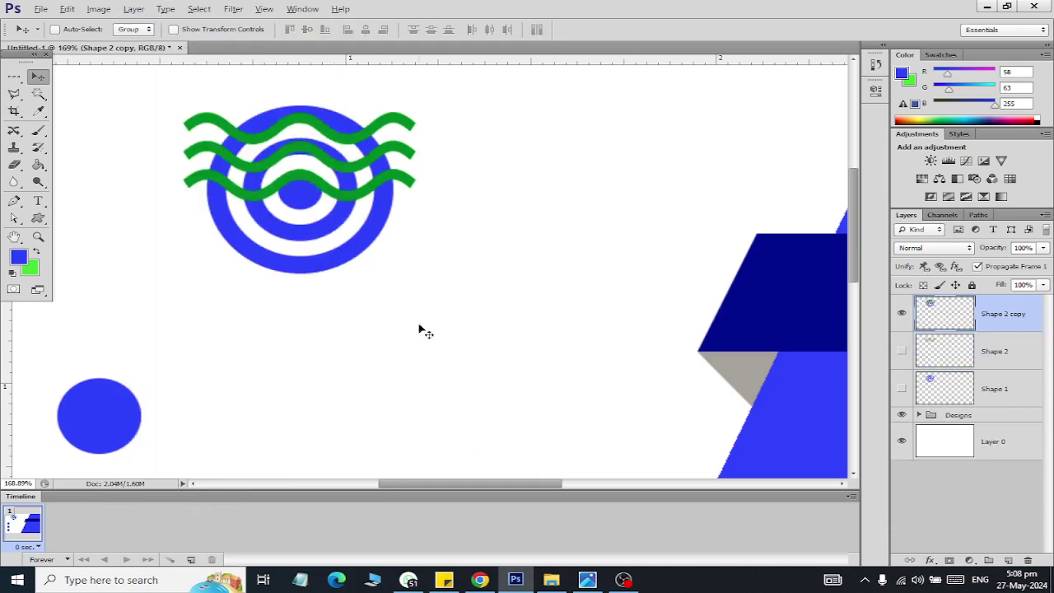
# Step: Toggle layer visibility, ending with originals hidden and the merged Shape 2 copy shown
pyautogui.click(901, 313)
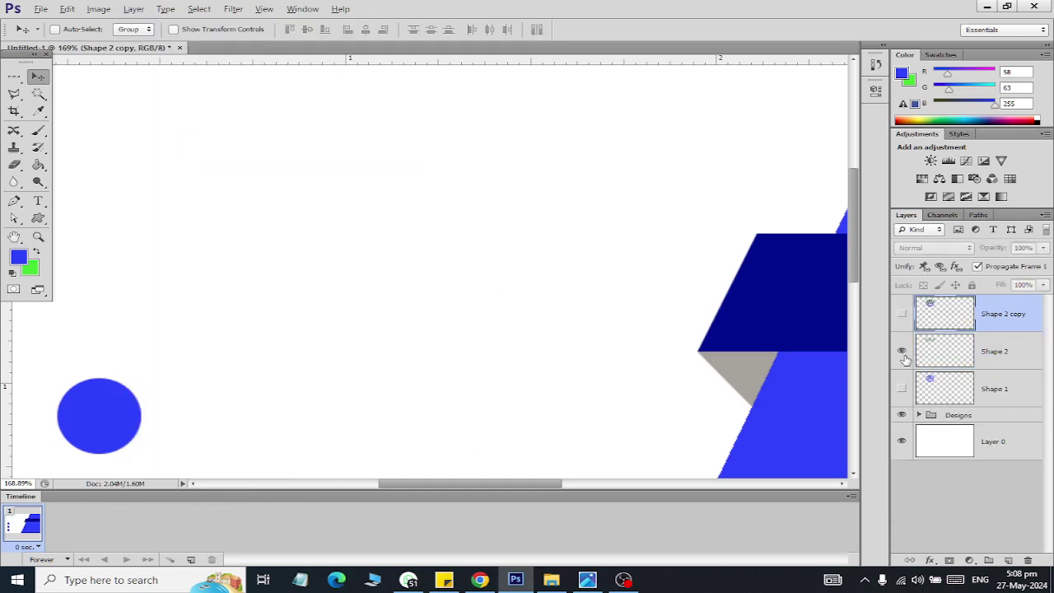
pyautogui.click(901, 350)
pyautogui.click(901, 387)
pyautogui.moveTo(902, 387); pyautogui.dragTo(904, 347)
pyautogui.click(901, 314)
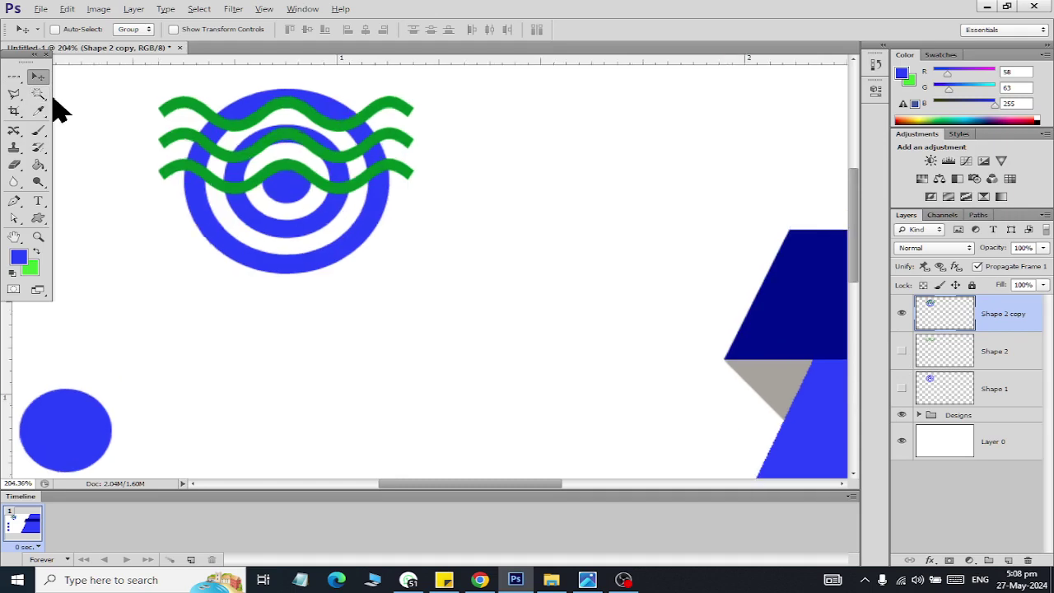
pyautogui.scroll(3, 52, 105)
pyautogui.scroll(-1, 107, 181)
pyautogui.scroll(-1, 107, 181)
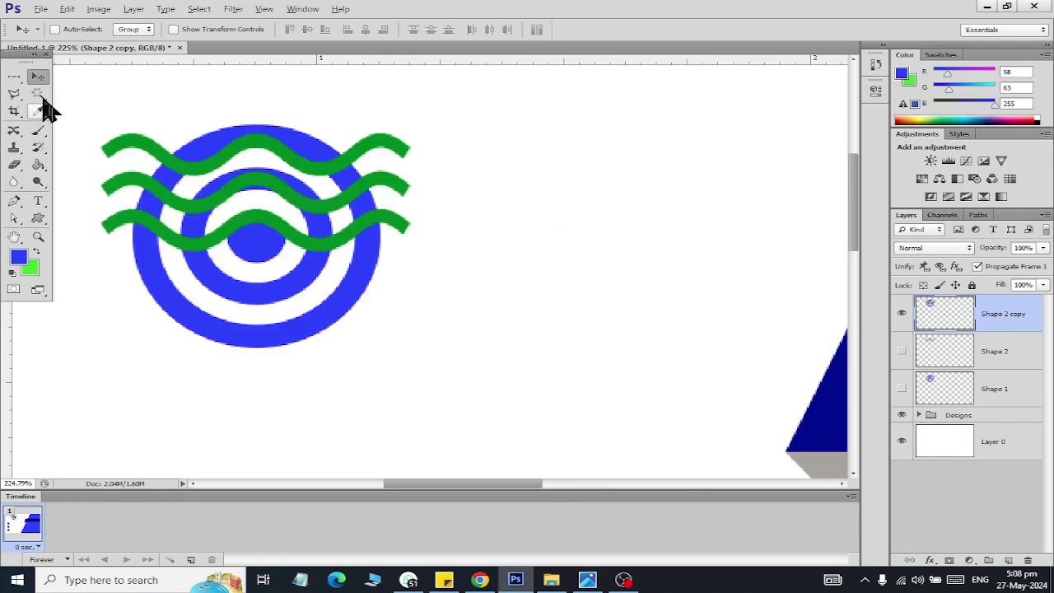
pyautogui.click(38, 94)
pyautogui.click(143, 224)
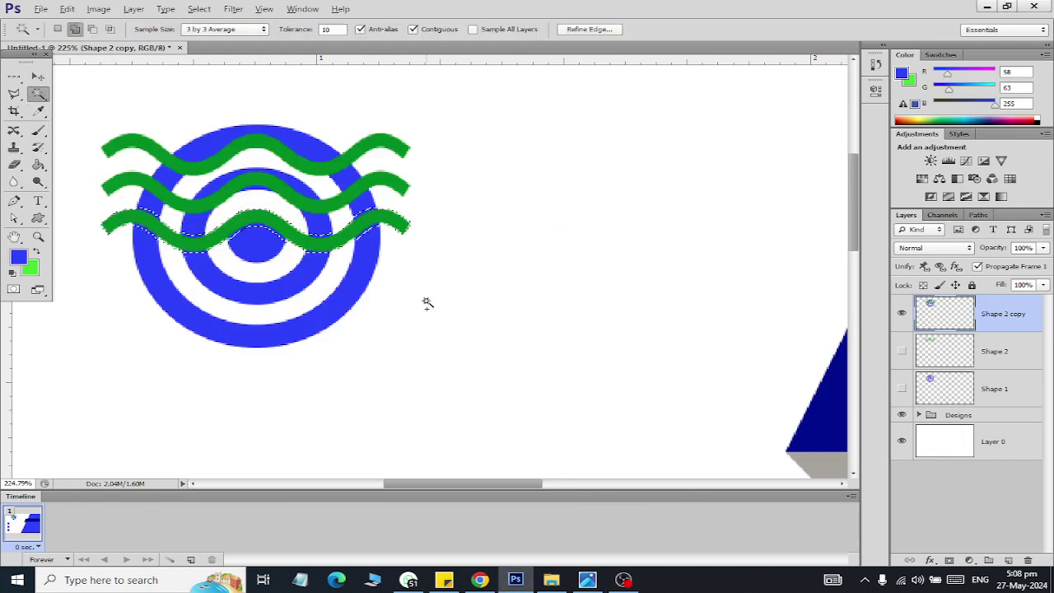
pyautogui.press('Delete')
pyautogui.hotkey('ctrl', 'd')
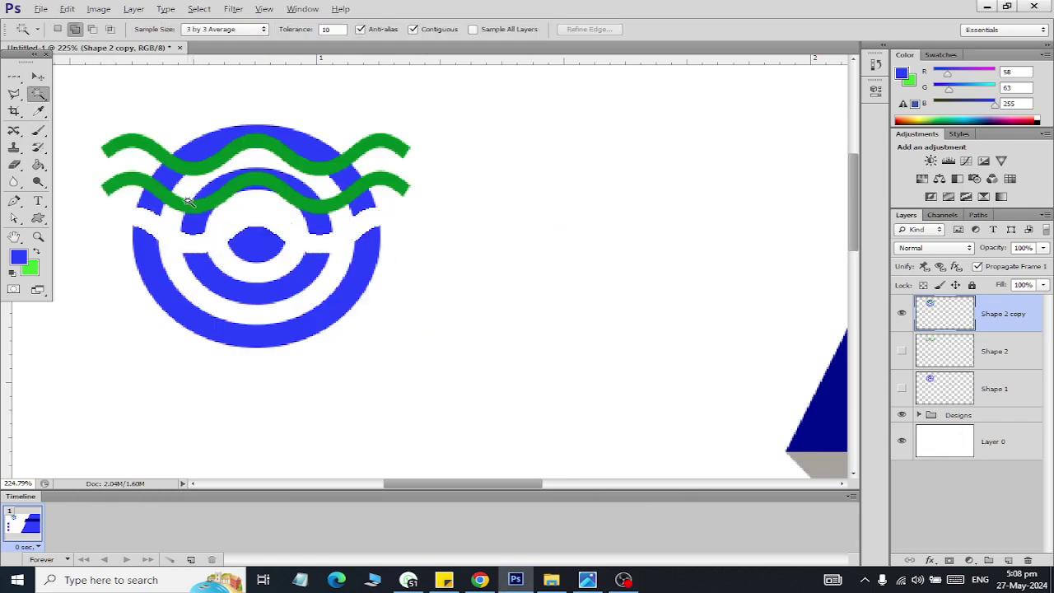
pyautogui.click(191, 206)
pyautogui.press('Delete')
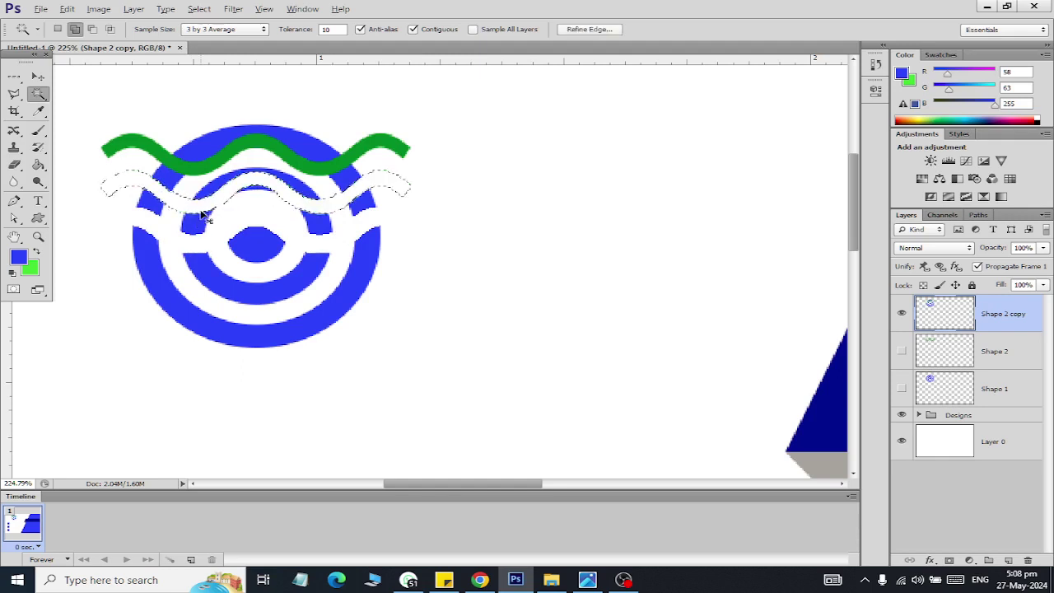
pyautogui.hotkey('ctrl', 'd')
pyautogui.click(197, 169)
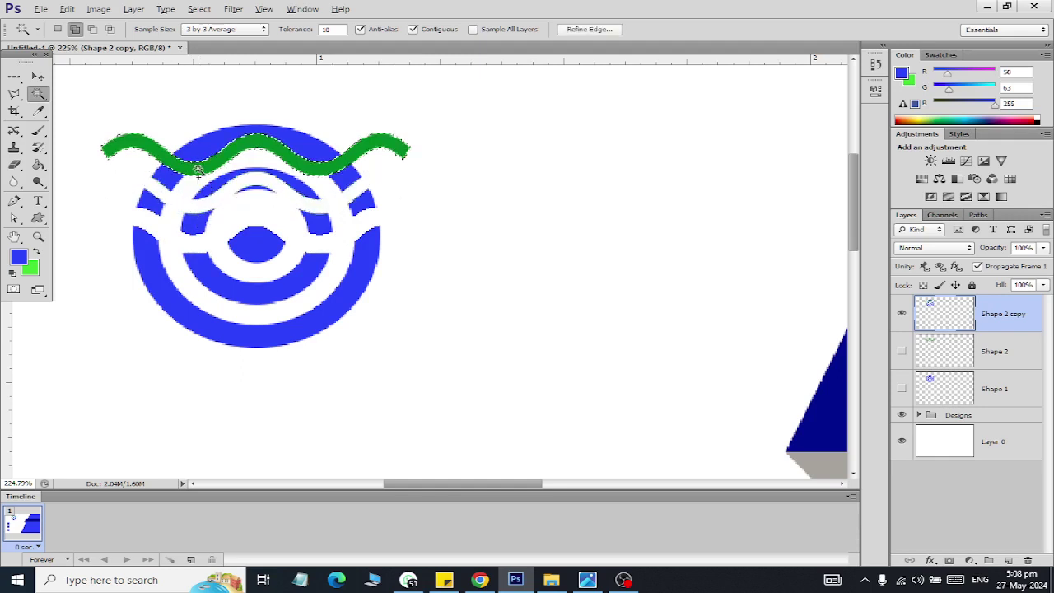
pyautogui.press('Delete')
pyautogui.hotkey('ctrl', 'd')
pyautogui.hotkey('ctrl', 's')
pyautogui.press('Escape')
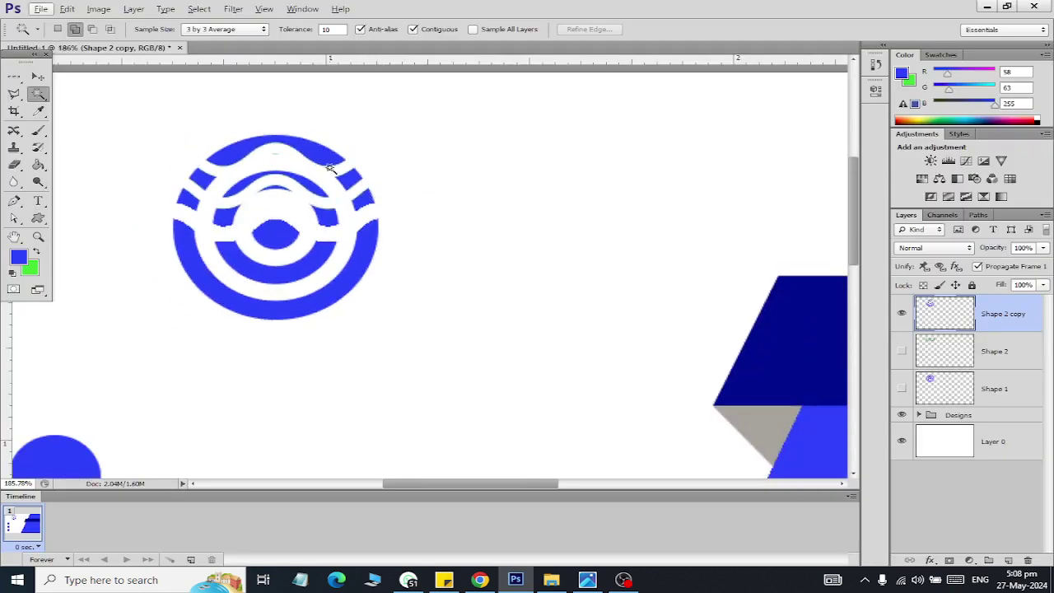
pyautogui.scroll(-1, 329, 169)
pyautogui.scroll(-1, 346, 161)
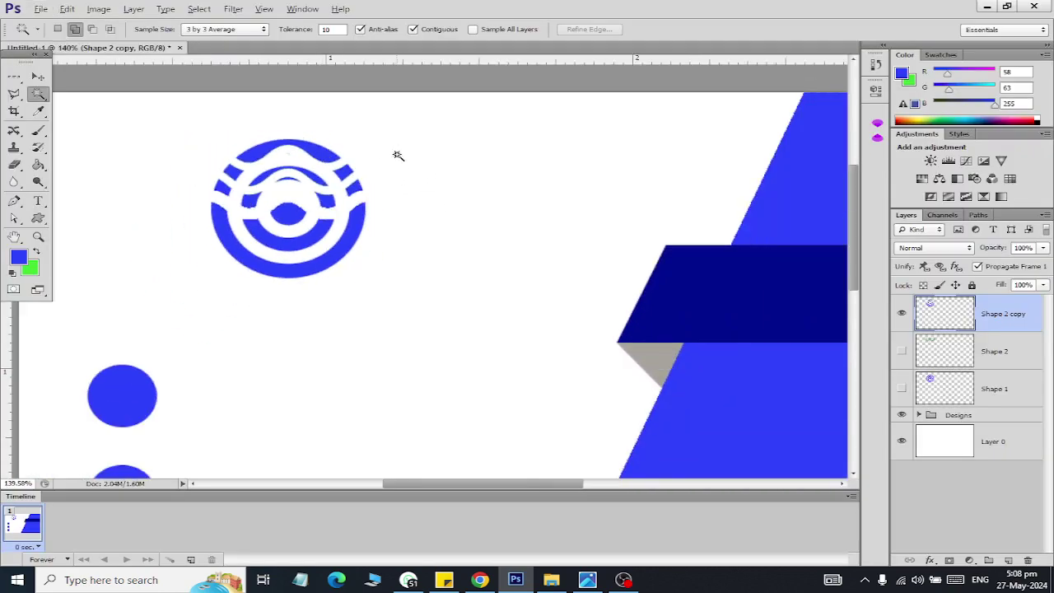
pyautogui.hotkey('alt', 'Tab')
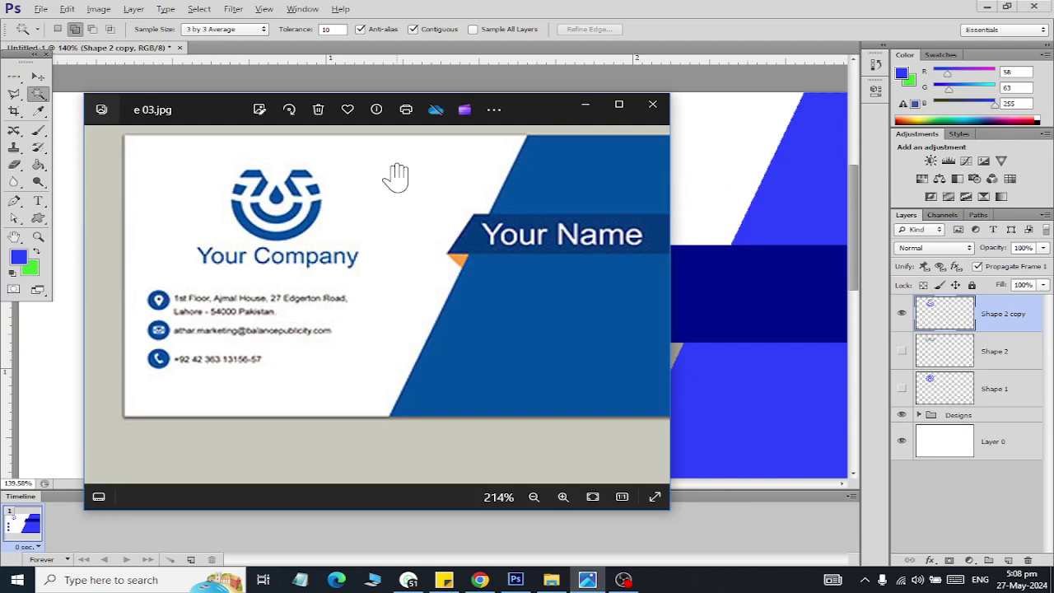
pyautogui.hotkey('alt', 'Tab')
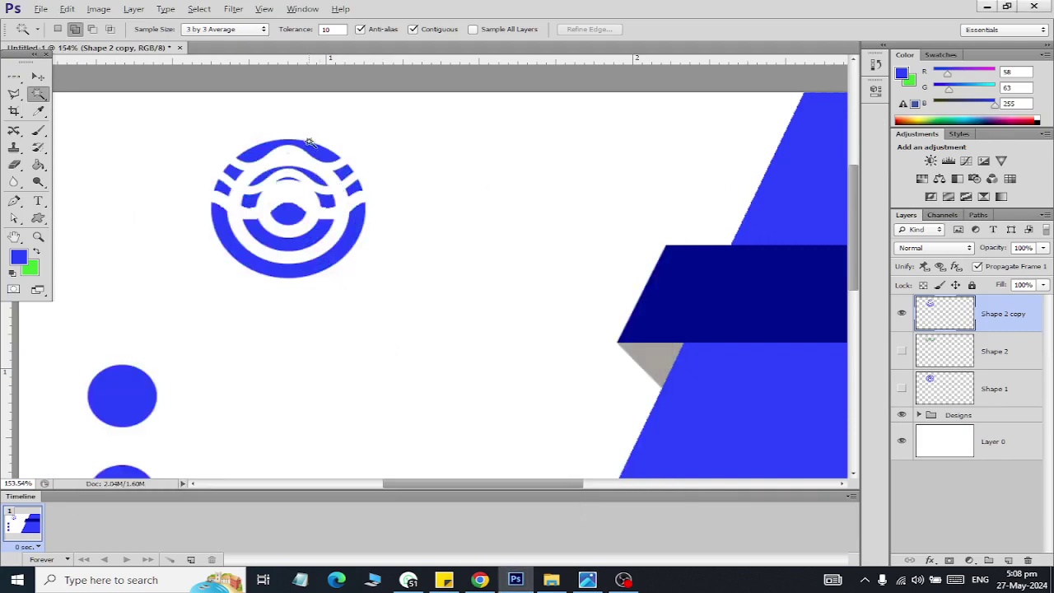
pyautogui.scroll(1, 309, 141)
pyautogui.press('alt')
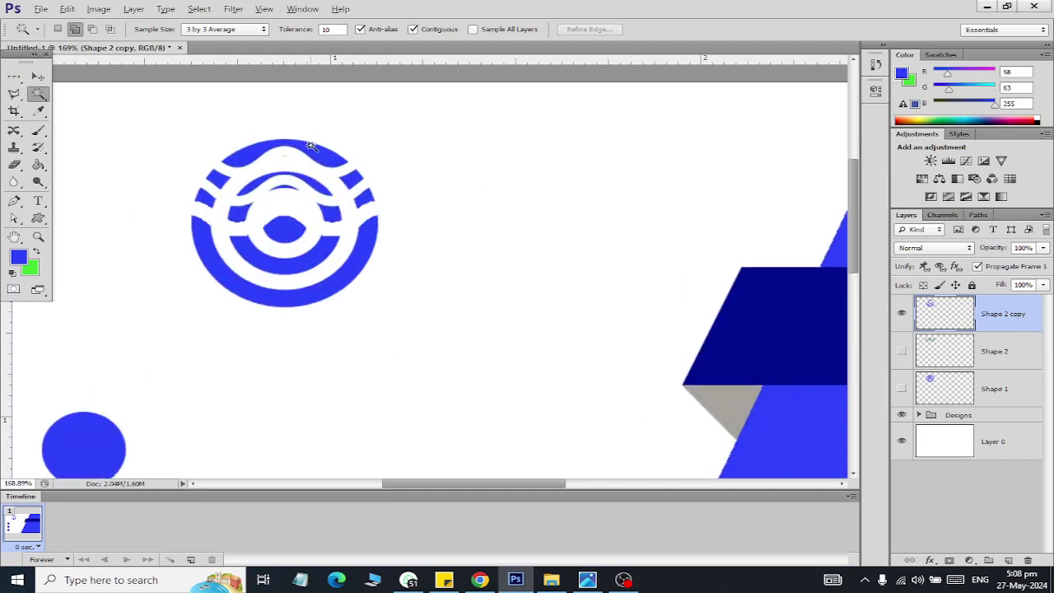
pyautogui.hotkey('alt', 'Tab')
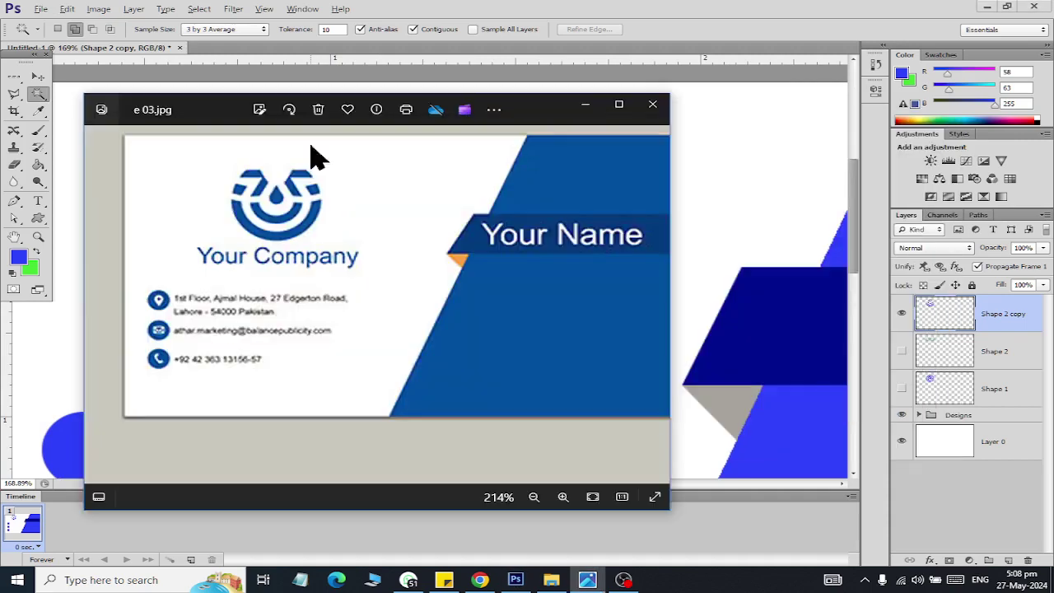
pyautogui.hotkey('alt', 'Tab')
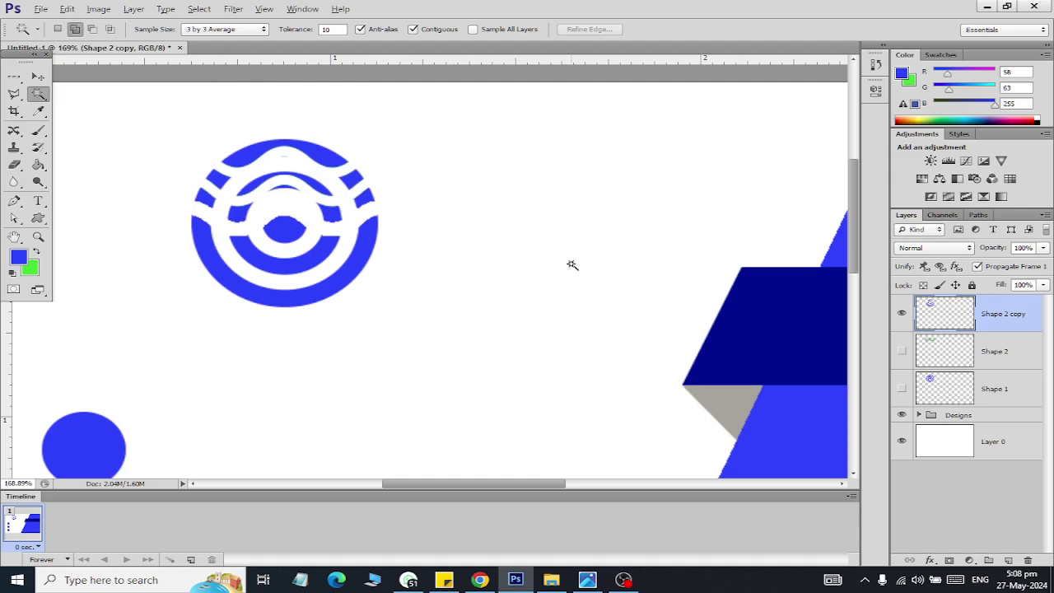
# Step: Duplicate the green waves layer Shape 2 and hide the original and the ring logo
pyautogui.click(901, 313)
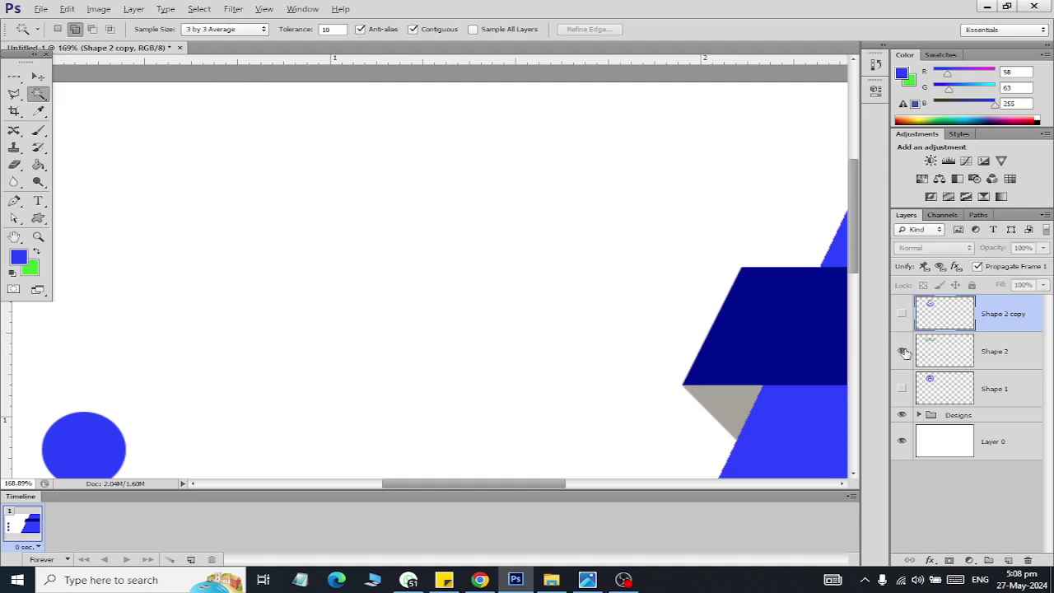
pyautogui.click(901, 351)
pyautogui.keyDown('alt'); pyautogui.scroll(2, 418, 240); pyautogui.keyUp('alt')
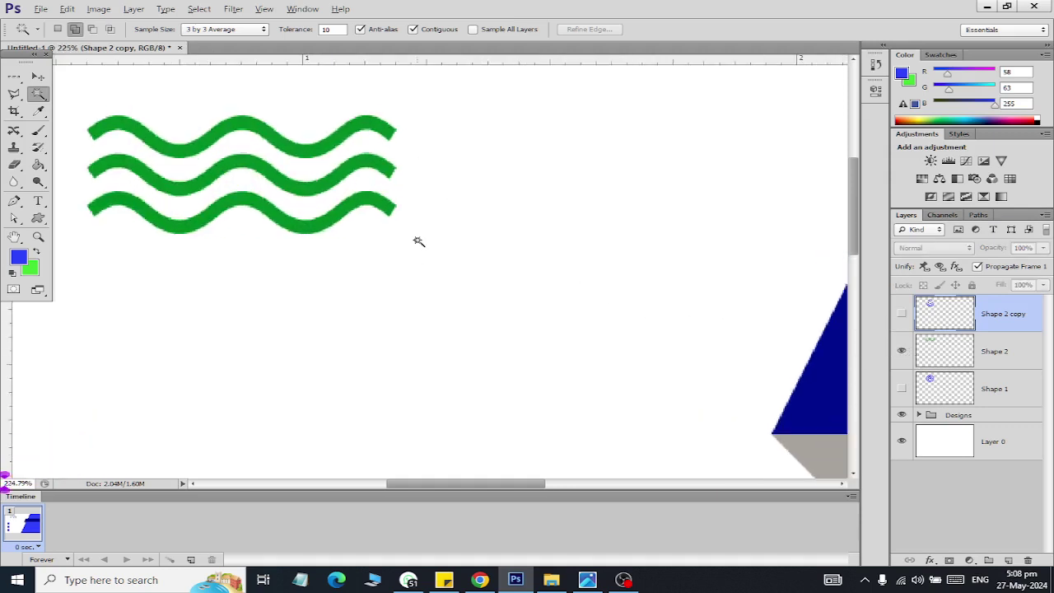
pyautogui.click(1004, 354)
pyautogui.hotkey('ctrl', 'j')
pyautogui.click(901, 391)
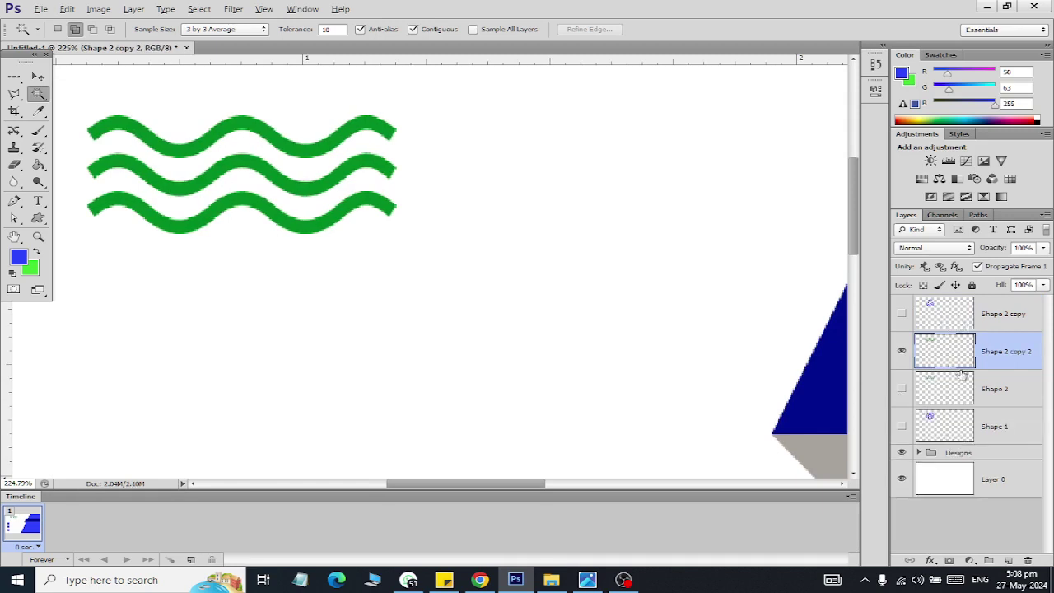
# Step: Delete the top two waves from the copy with a rectangular selection
pyautogui.moveTo(14, 76)
pyautogui.mouseDown()
pyautogui.moveTo(82, 73)
pyautogui.moveTo(537, 189)
pyautogui.mouseUp()
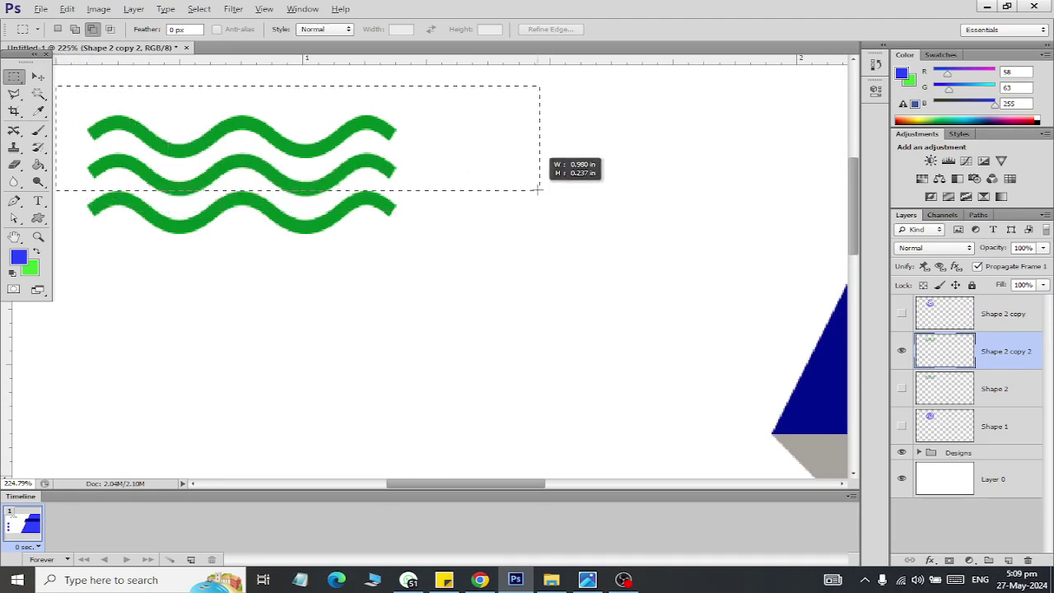
pyautogui.moveTo(537, 189); pyautogui.dragTo(537, 189)
pyautogui.press('Delete')
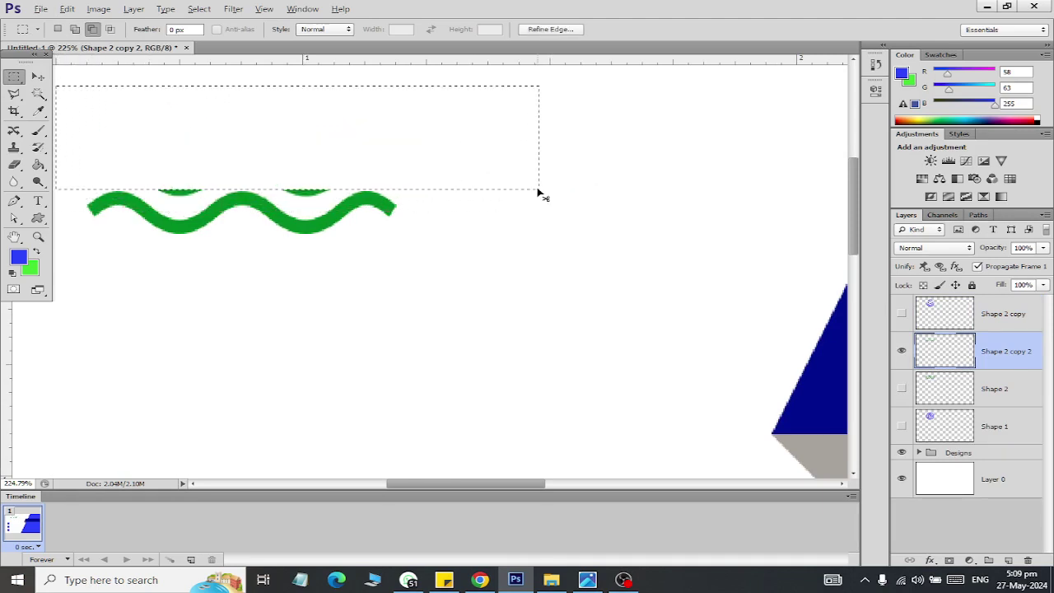
pyautogui.hotkey('ctrl', 'd')
# Step: Erase the leftover arc fragments above the remaining wave
pyautogui.hotkey('ctrl', '+')
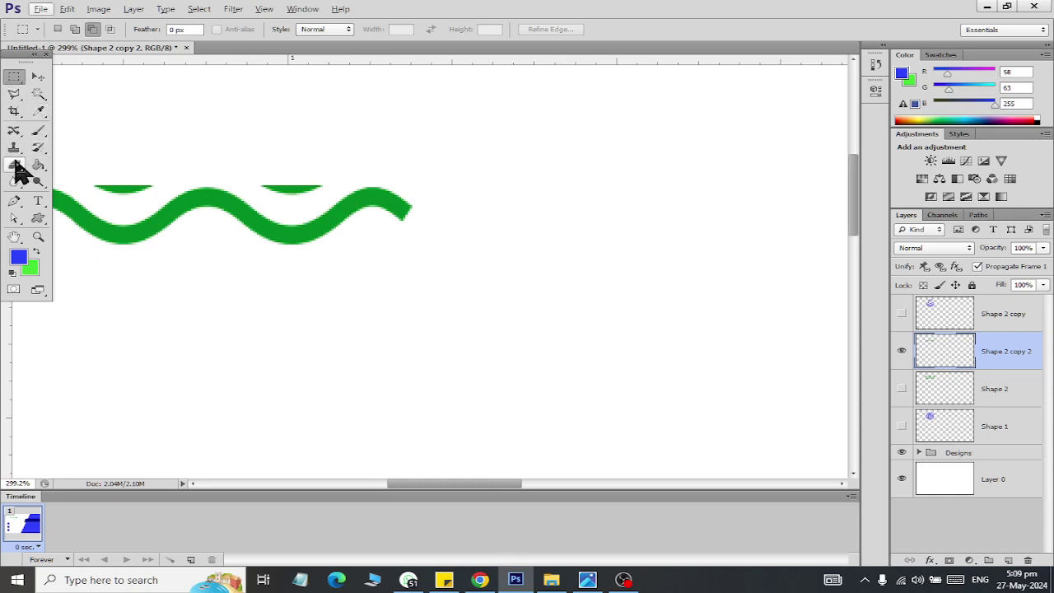
pyautogui.click(14, 164)
pyautogui.moveTo(309, 172); pyautogui.dragTo(159, 178)
pyautogui.hscroll(-2, 172, 172)
pyautogui.scroll(-1, 272, 161)
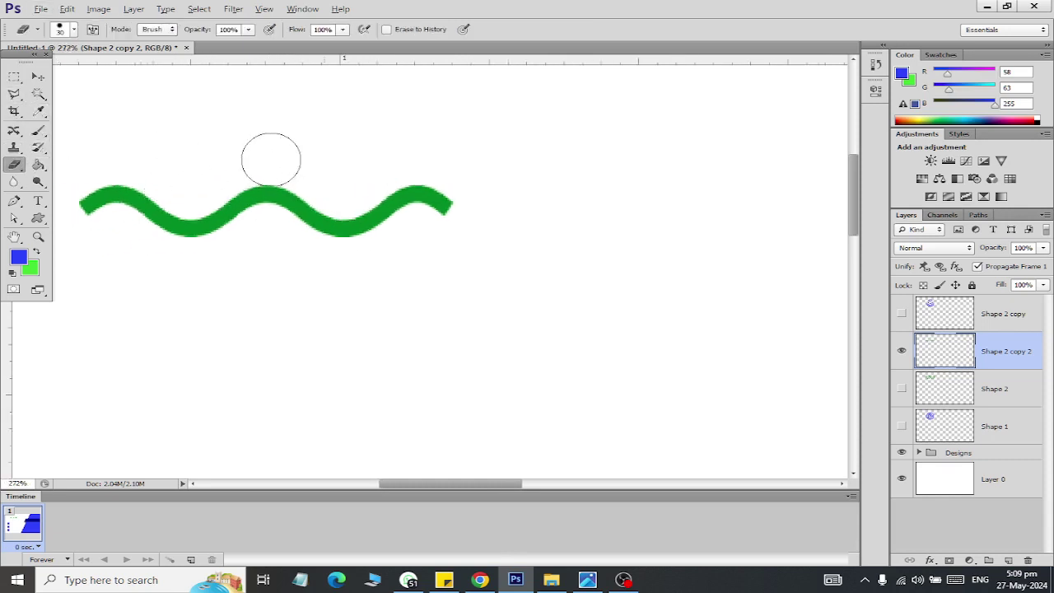
pyautogui.scroll(-2, 271, 160)
# Step: Duplicate the concentric rings layer Shape 1 and place the visible copy above Shape 2
pyautogui.click(900, 313)
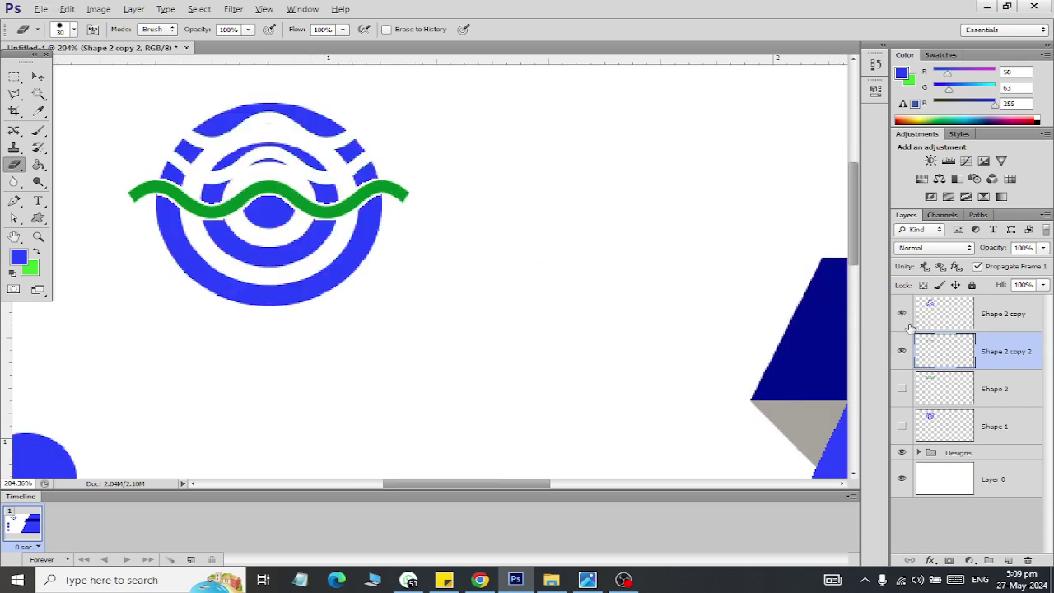
pyautogui.click(900, 312)
pyautogui.click(903, 351)
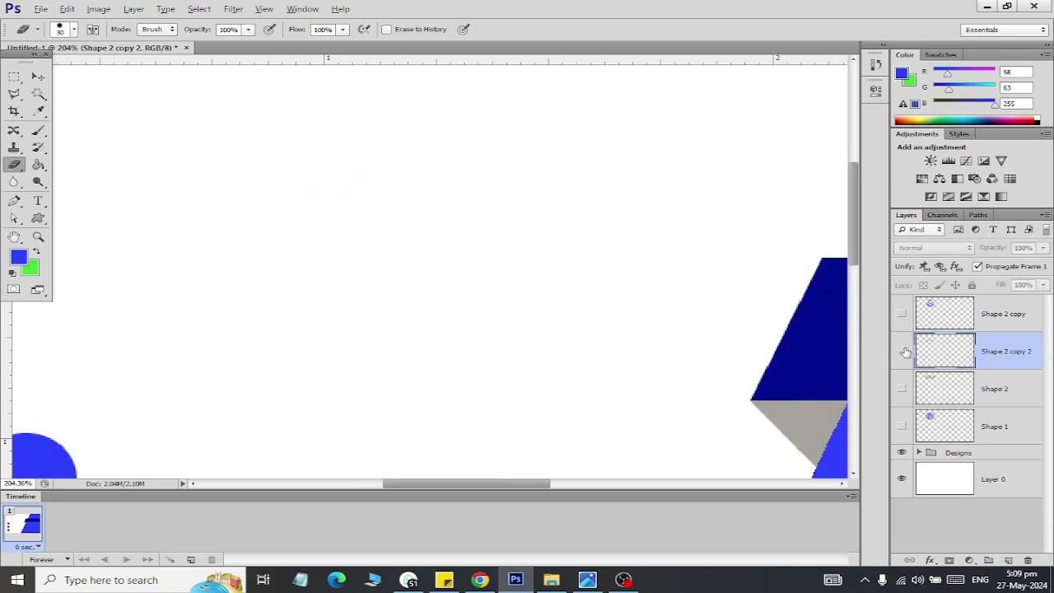
pyautogui.click(930, 421)
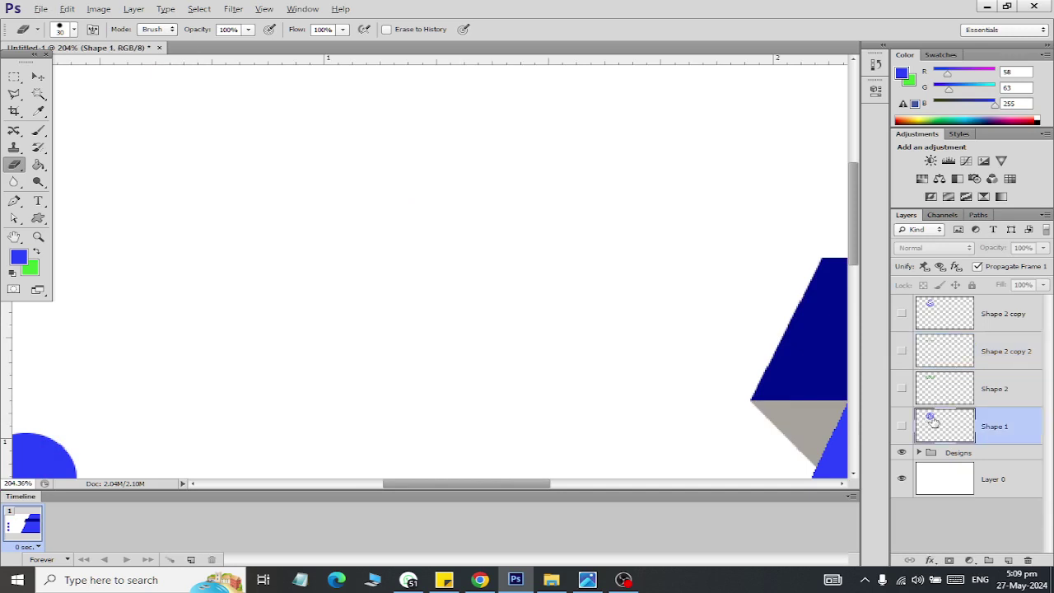
pyautogui.hotkey('ctrl', 'j')
pyautogui.moveTo(941, 422); pyautogui.dragTo(943, 371)
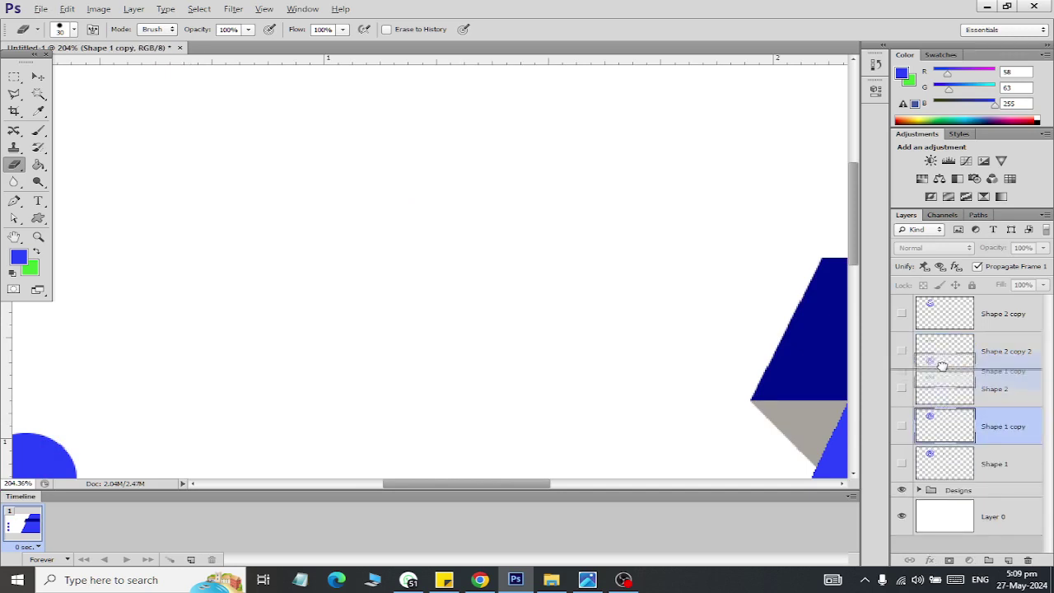
pyautogui.click(901, 351)
pyautogui.click(903, 388)
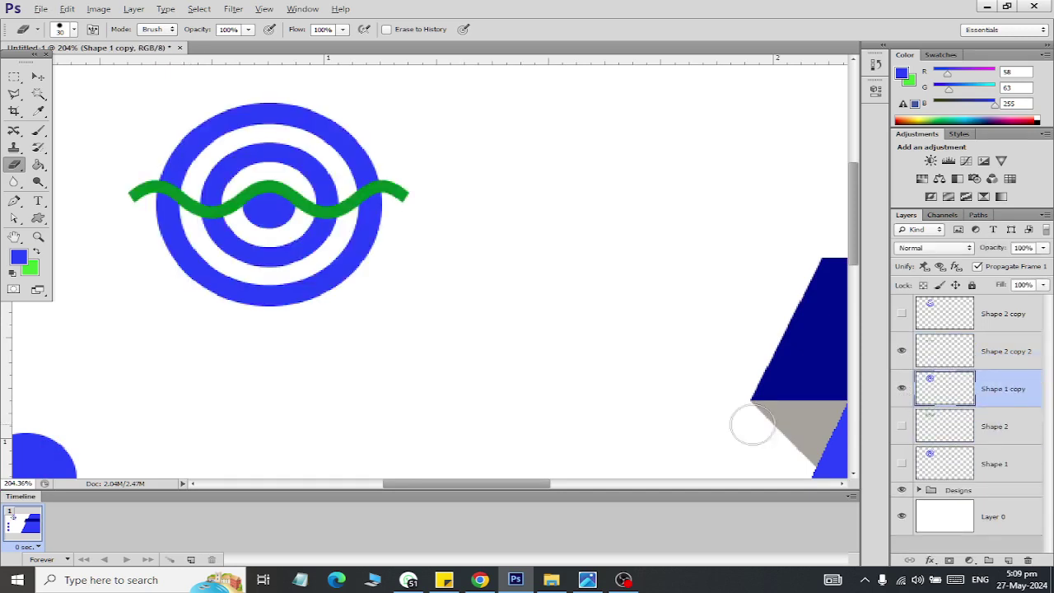
# Step: Align the green wave across the rings copy and merge both into one layer
pyautogui.click(38, 76)
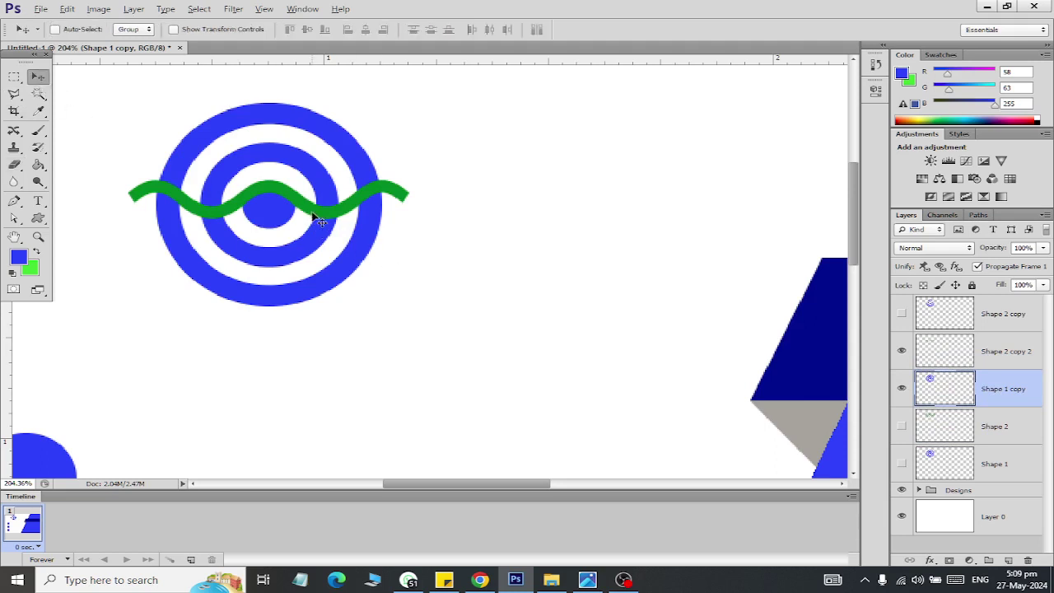
pyautogui.moveTo(317, 218); pyautogui.dragTo(315, 232)
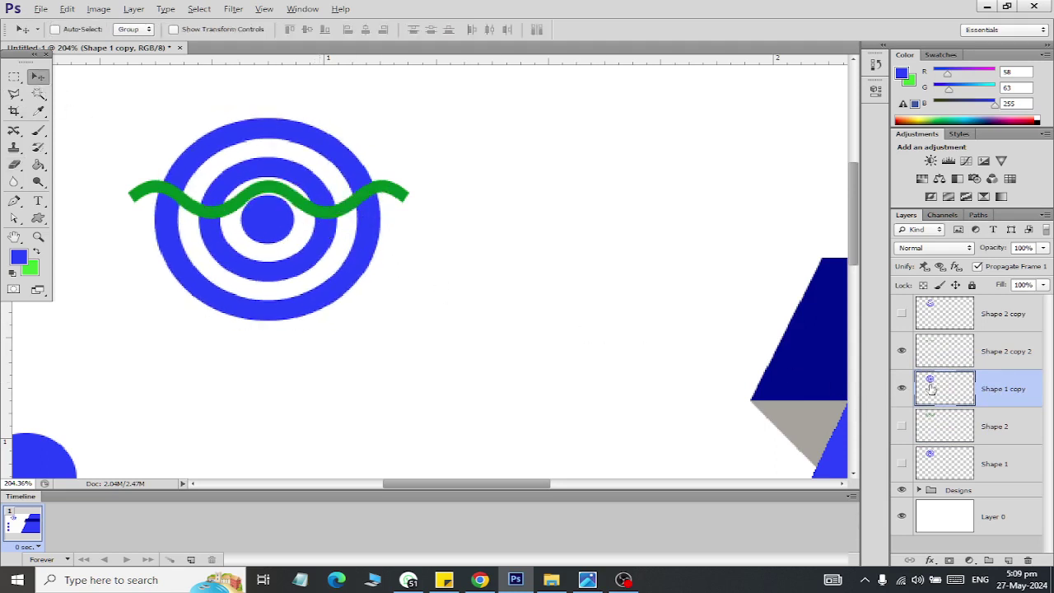
pyautogui.click(948, 360)
pyautogui.moveTo(342, 220)
pyautogui.mouseDown()
pyautogui.moveTo(336, 257)
pyautogui.moveTo(338, 217)
pyautogui.mouseUp()
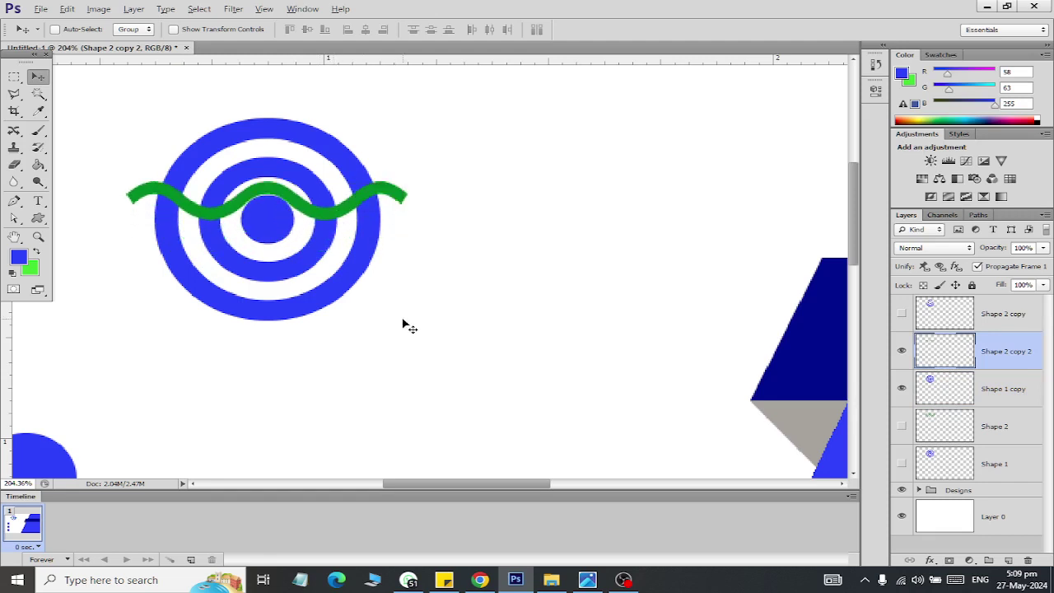
pyautogui.press('Down')
pyautogui.press('Down')
pyautogui.press('Down')
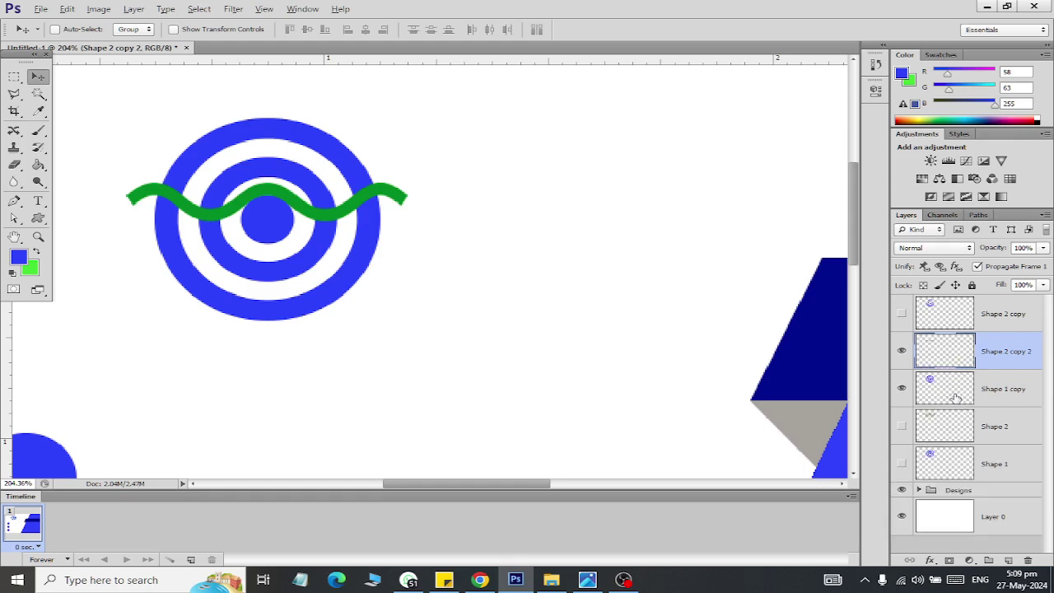
pyautogui.keyDown('shift'); pyautogui.click(955, 398); pyautogui.keyUp('shift')
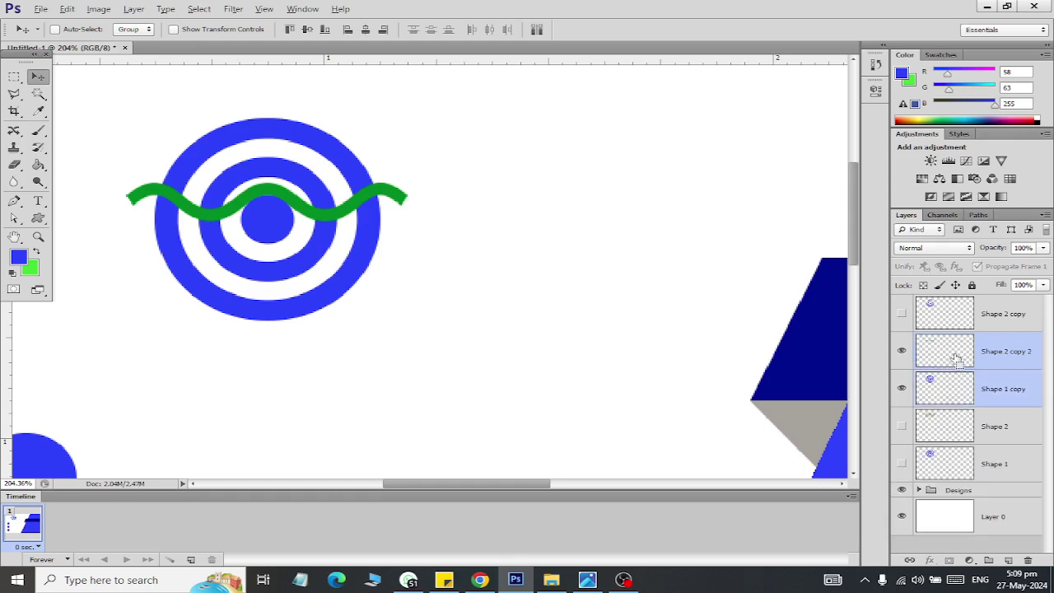
pyautogui.hotkey('ctrl', 'e')
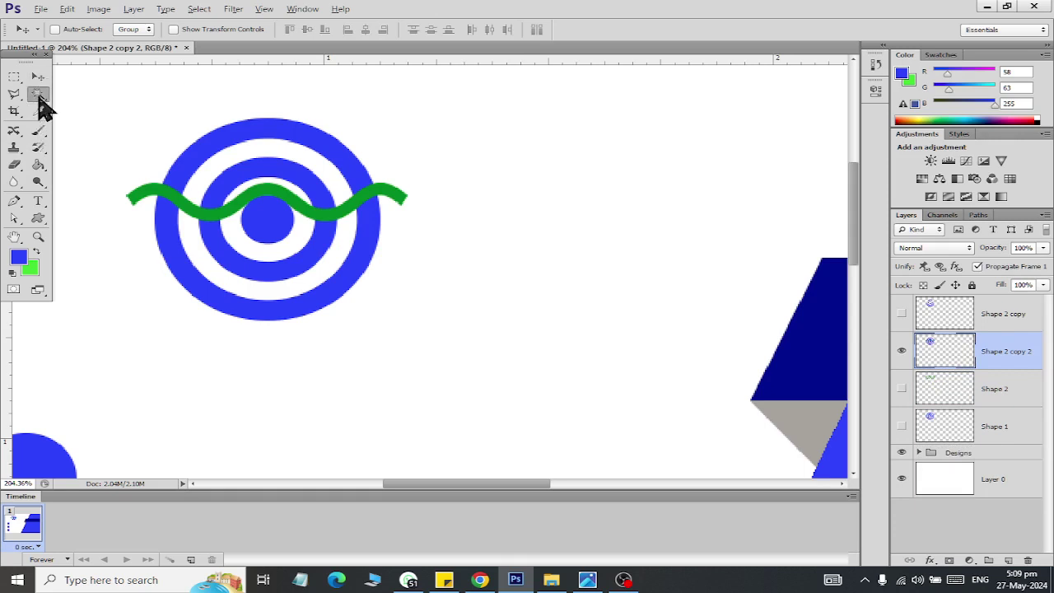
# Step: Magic-wand the green wave and delete it, leaving a wavy gap through the rings, then bring up the reference card
pyautogui.click(38, 95)
pyautogui.click(195, 212)
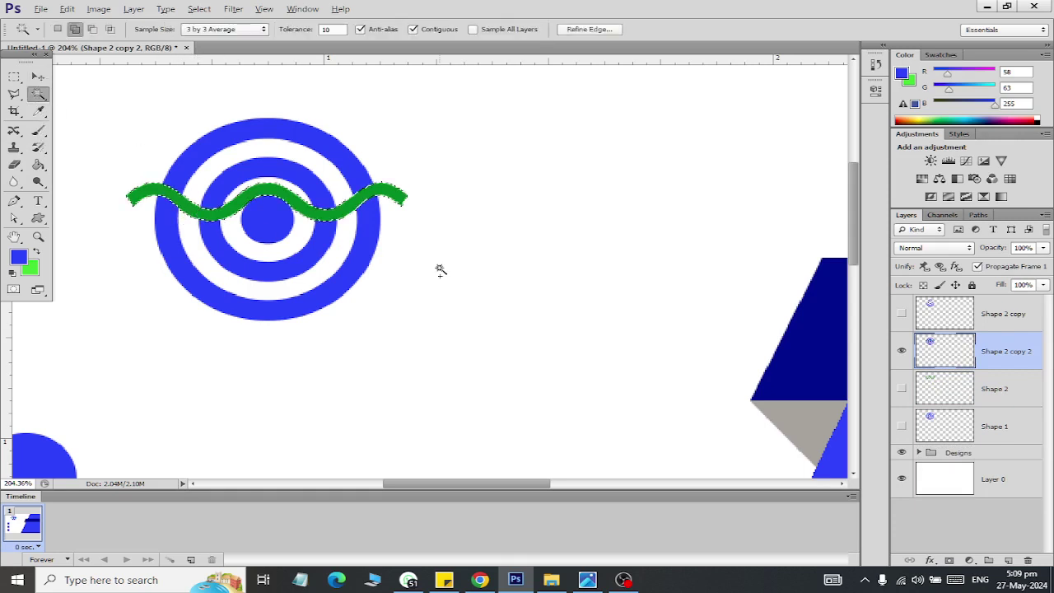
pyautogui.press('Delete')
pyautogui.scroll(-1, 415, 213)
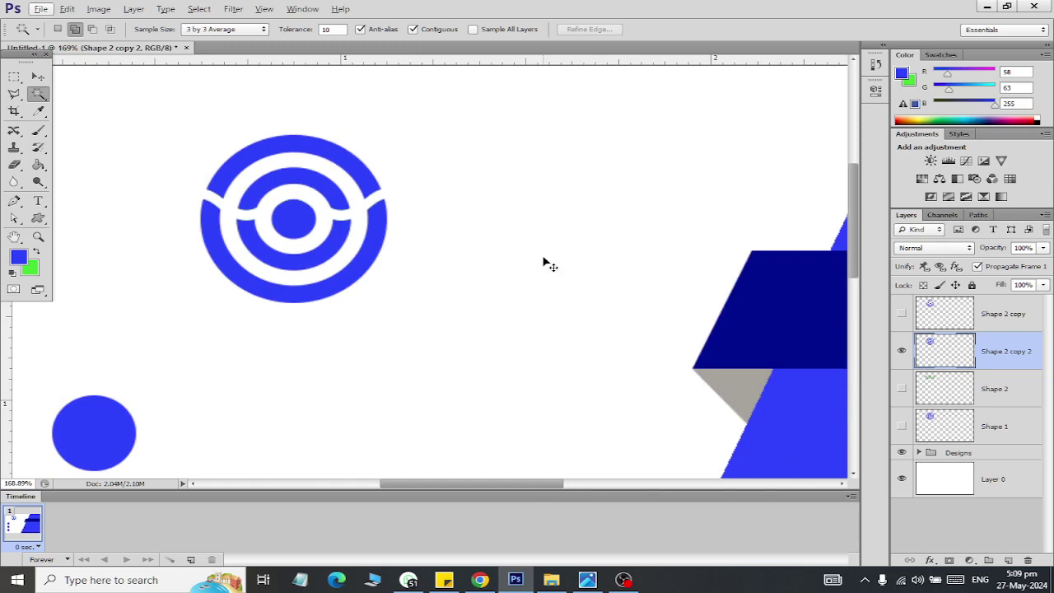
pyautogui.hotkey('ctrl', 'shift', 'd')
pyautogui.hotkey('ctrl', 'd')
pyautogui.hotkey('alt', 'Tab')
# Step: Zoom into the reference card's logo in Photos, fit it again, then close the viewer
pyautogui.scroll(3, 259, 210)
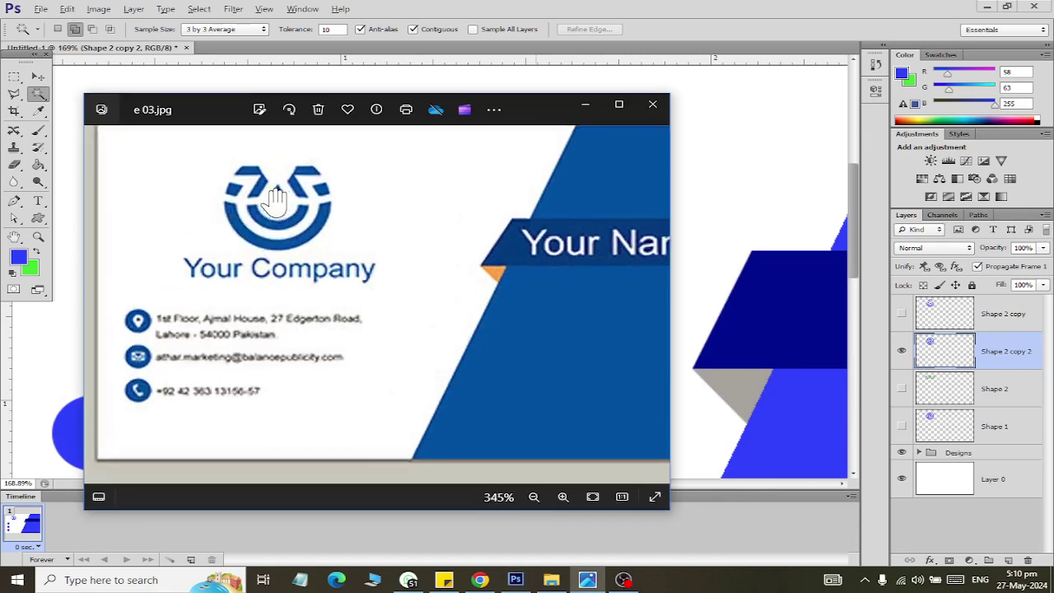
pyautogui.scroll(1, 262, 198)
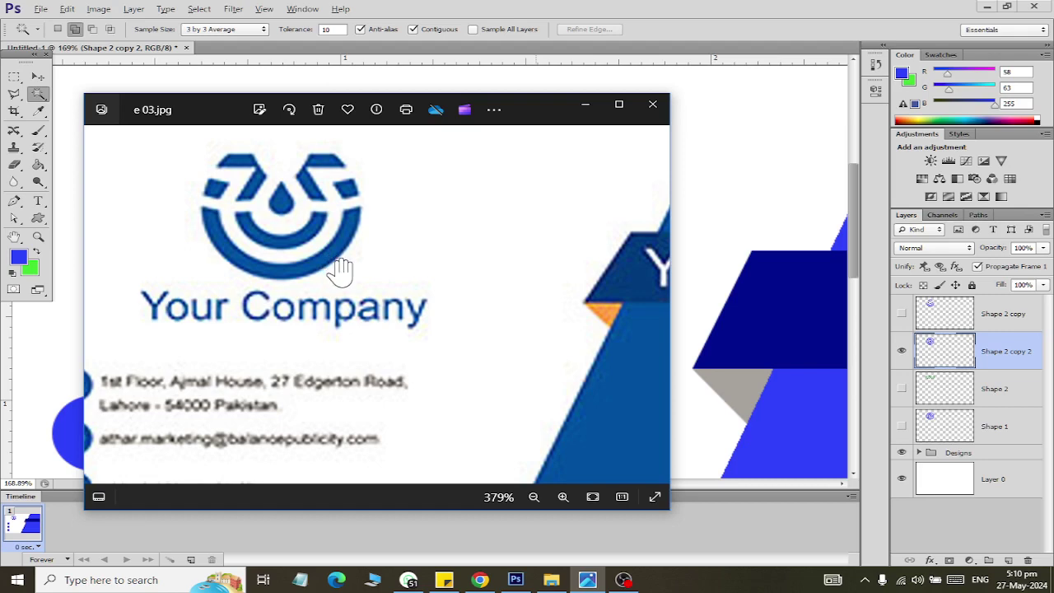
pyautogui.doubleClick(295, 207)
pyautogui.hotkey('alt', 'F4')
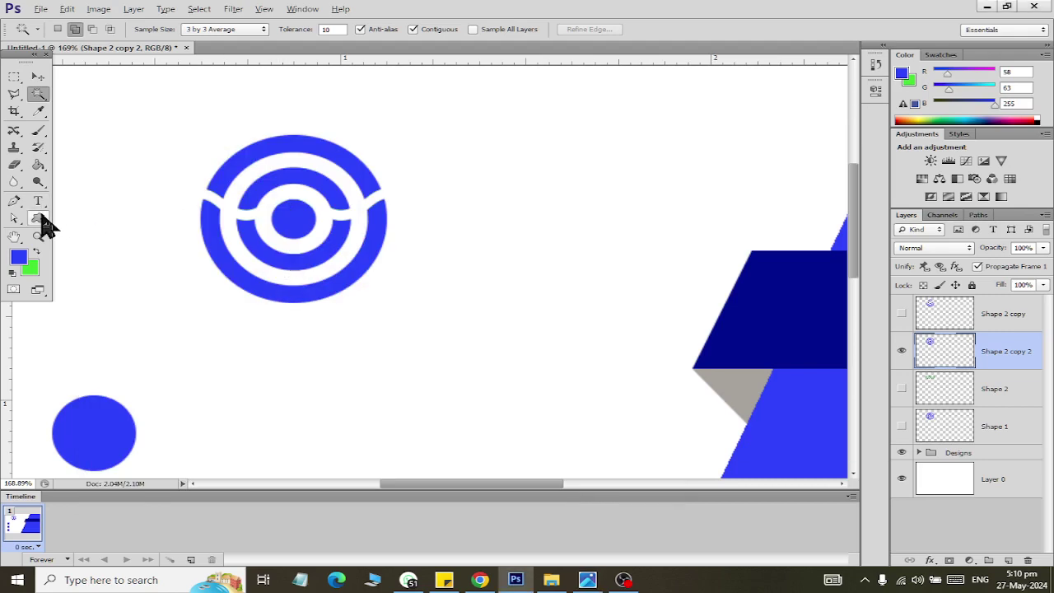
# Step: Draw a Raindrop custom shape and scale it to about half size
pyautogui.moveTo(38, 219); pyautogui.dragTo(105, 278)
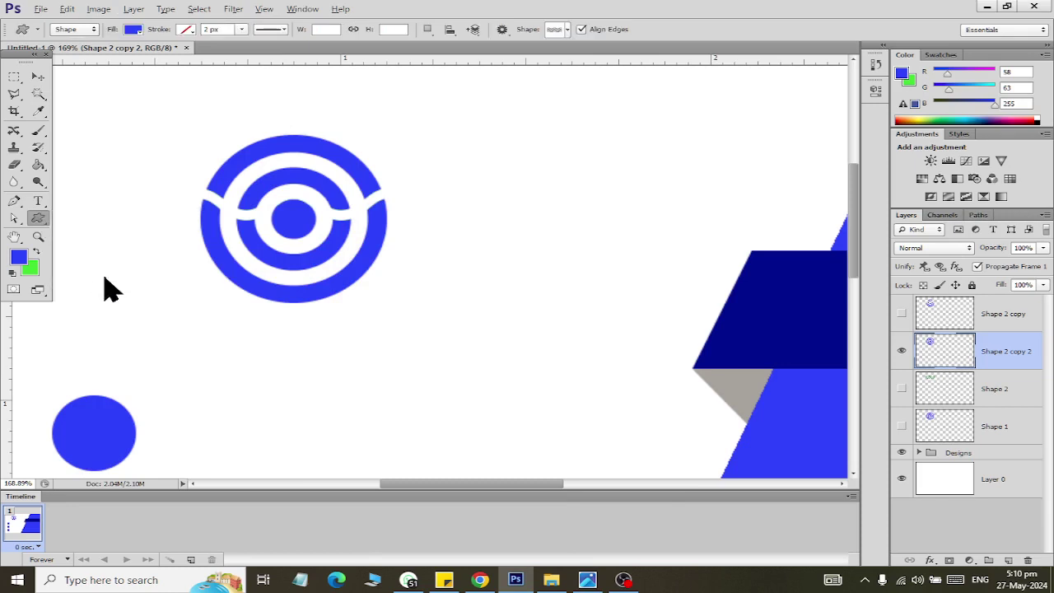
pyautogui.click(568, 29)
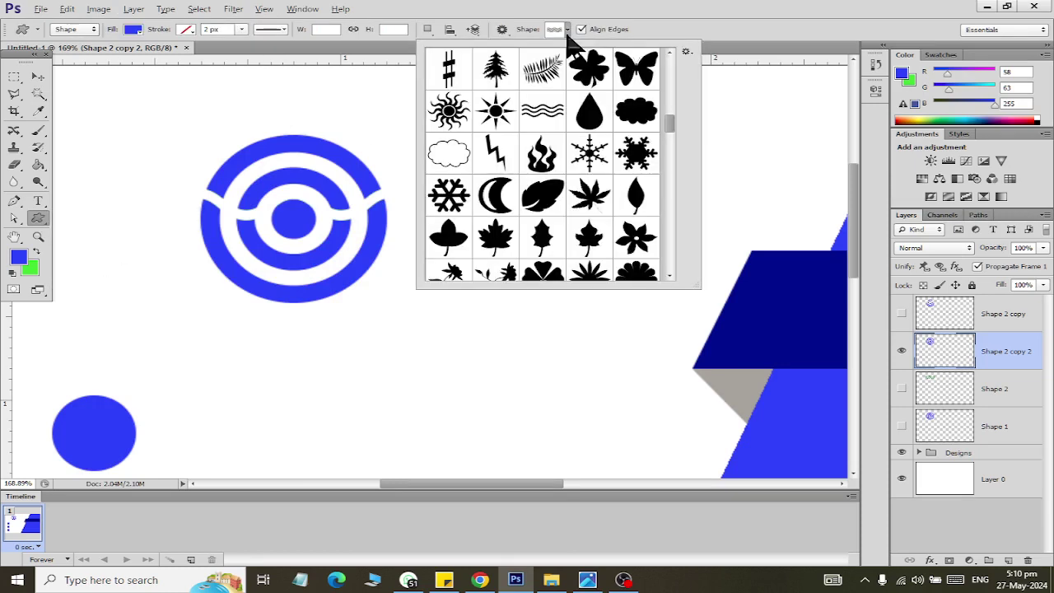
pyautogui.click(608, 115)
pyautogui.moveTo(401, 296); pyautogui.dragTo(457, 373)
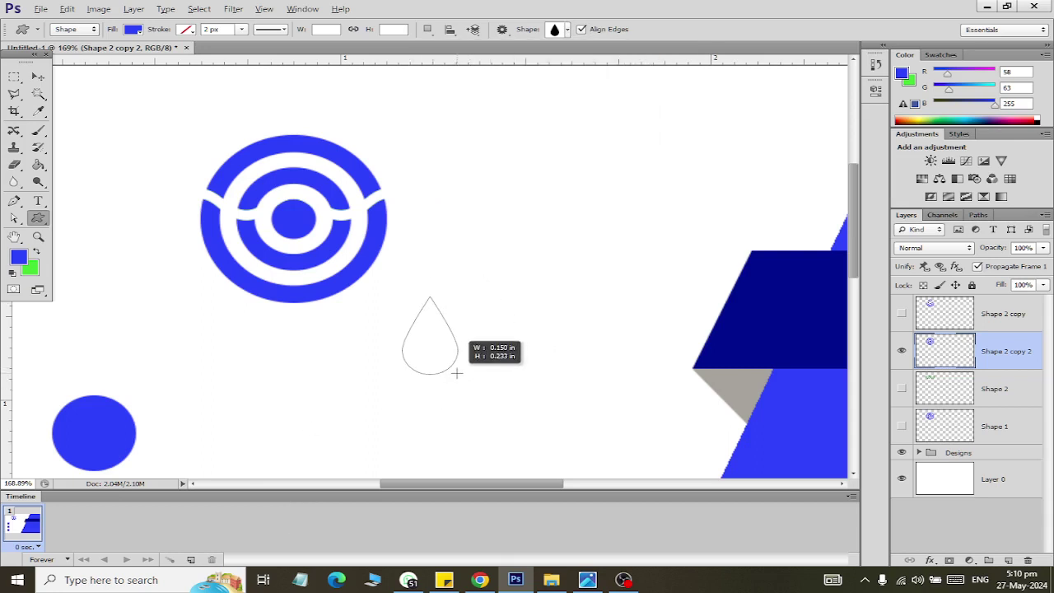
pyautogui.moveTo(457, 373); pyautogui.dragTo(457, 372)
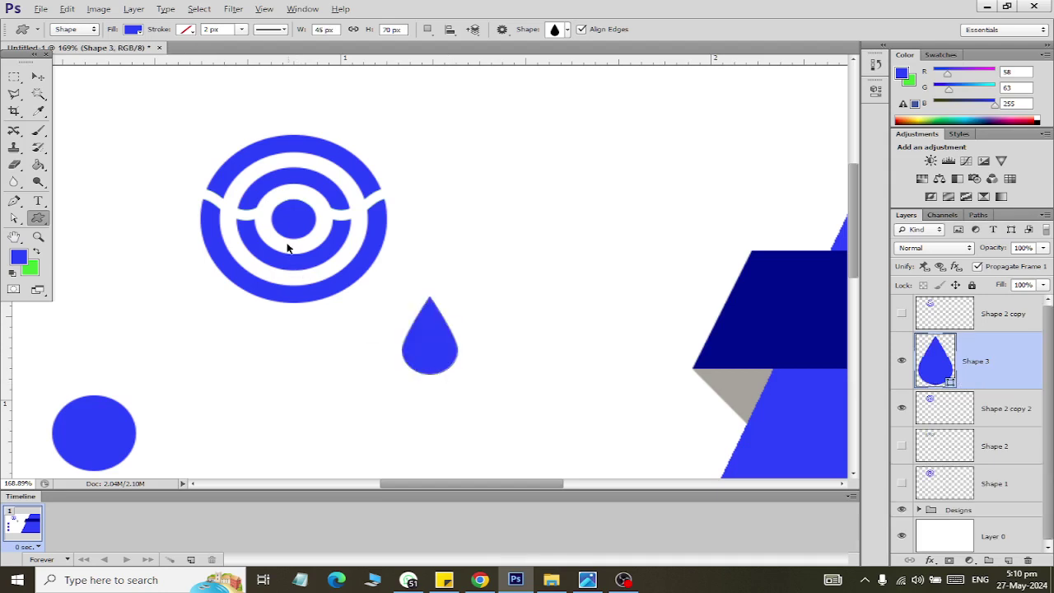
pyautogui.hotkey('ctrl', 't')
pyautogui.moveTo(459, 378); pyautogui.dragTo(446, 359)
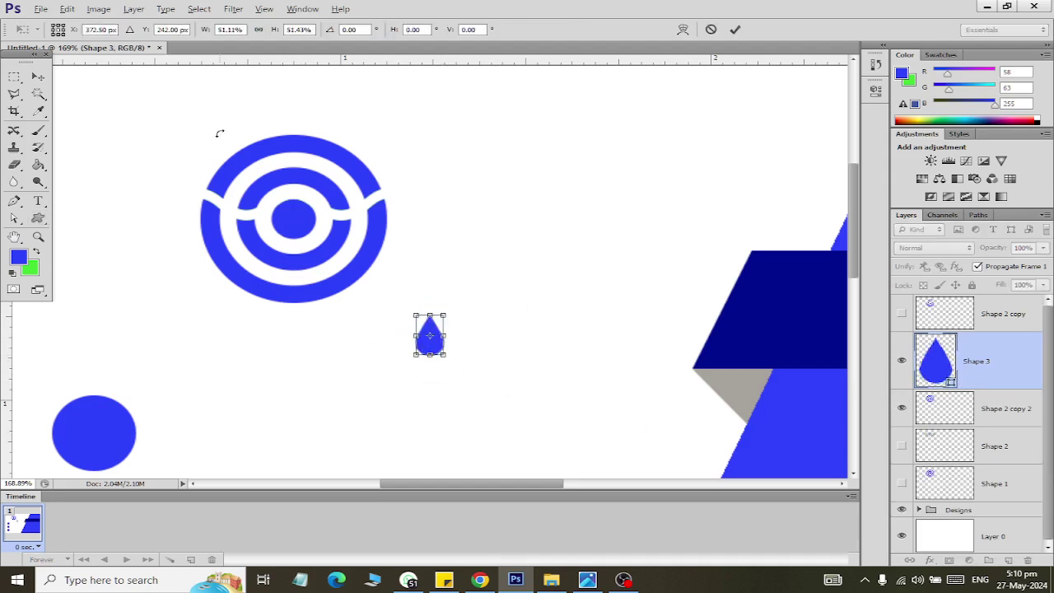
pyautogui.click(38, 218)
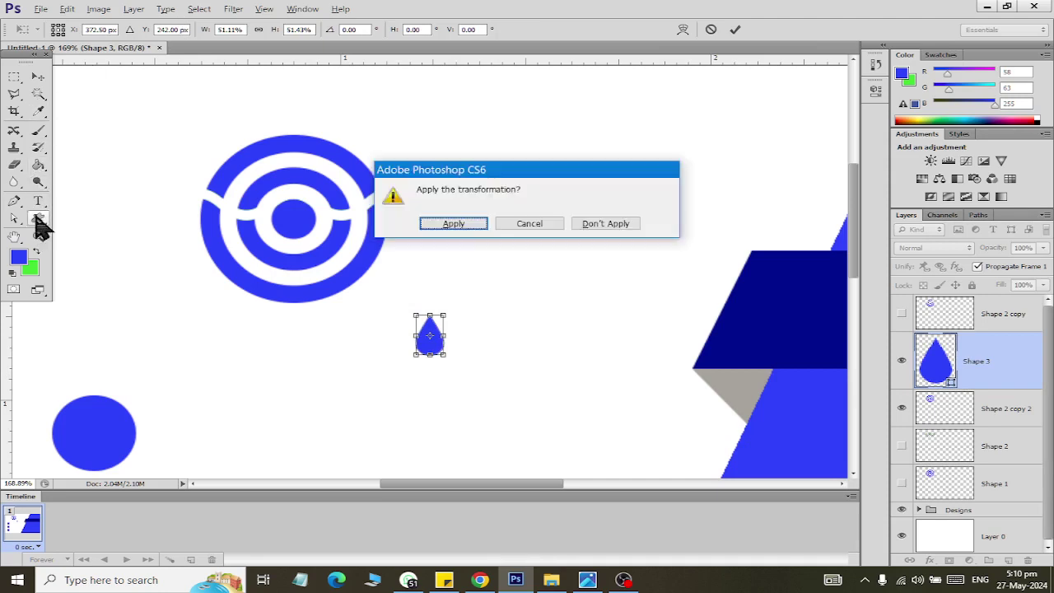
pyautogui.click(454, 225)
# Step: Fill the raindrop yellow and move it into the centre of the ring logo
pyautogui.click(132, 29)
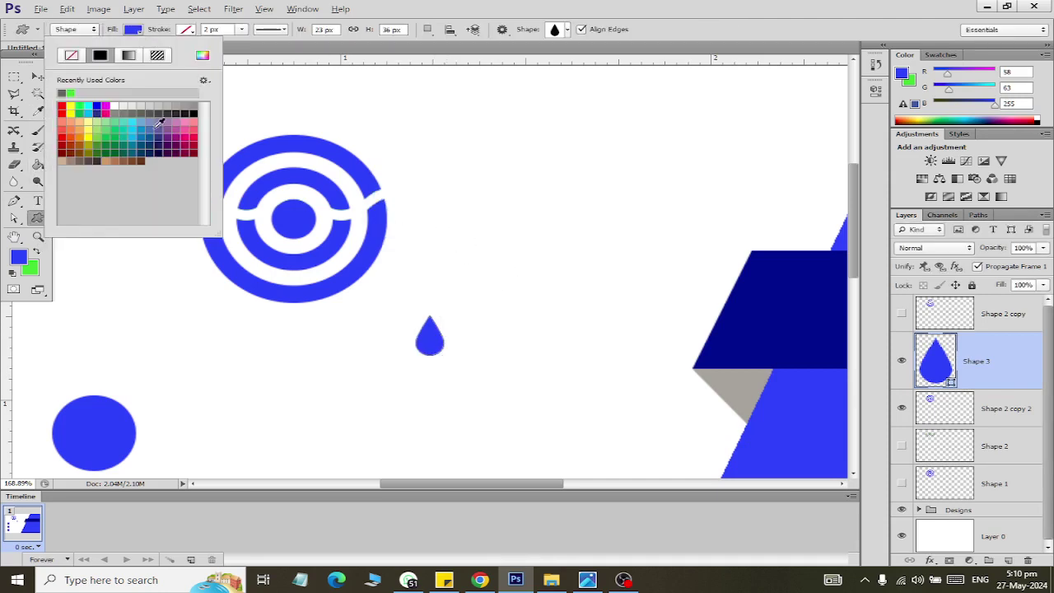
pyautogui.click(90, 141)
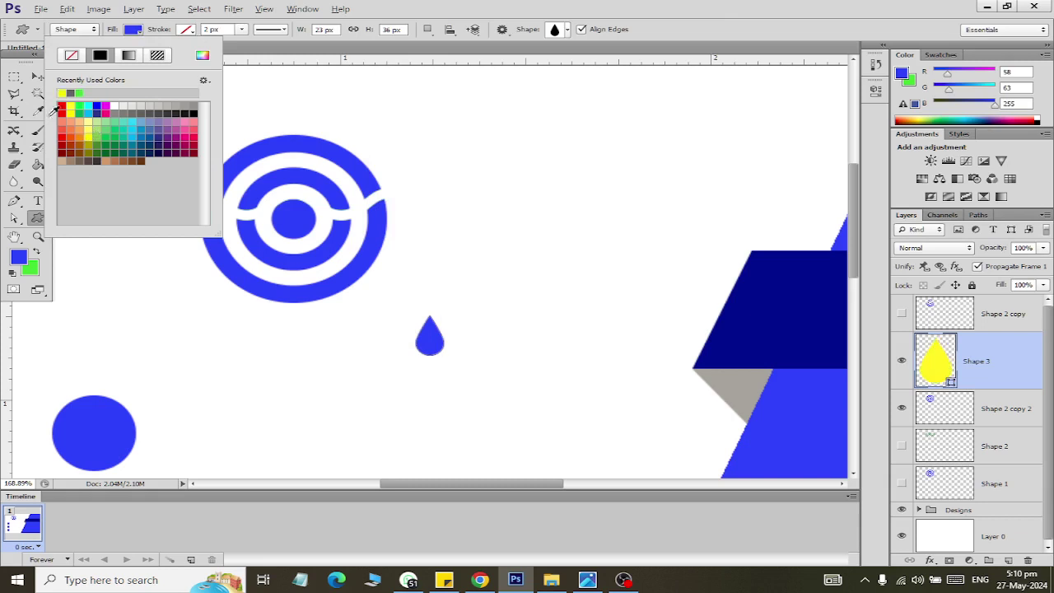
pyautogui.click(38, 76)
pyautogui.moveTo(426, 329)
pyautogui.mouseDown()
pyautogui.moveTo(288, 216)
pyautogui.moveTo(303, 239)
pyautogui.moveTo(300, 228)
pyautogui.mouseUp()
pyautogui.scroll(3, 305, 238)
pyautogui.hotkey('ctrl', 't')
pyautogui.click(37, 78)
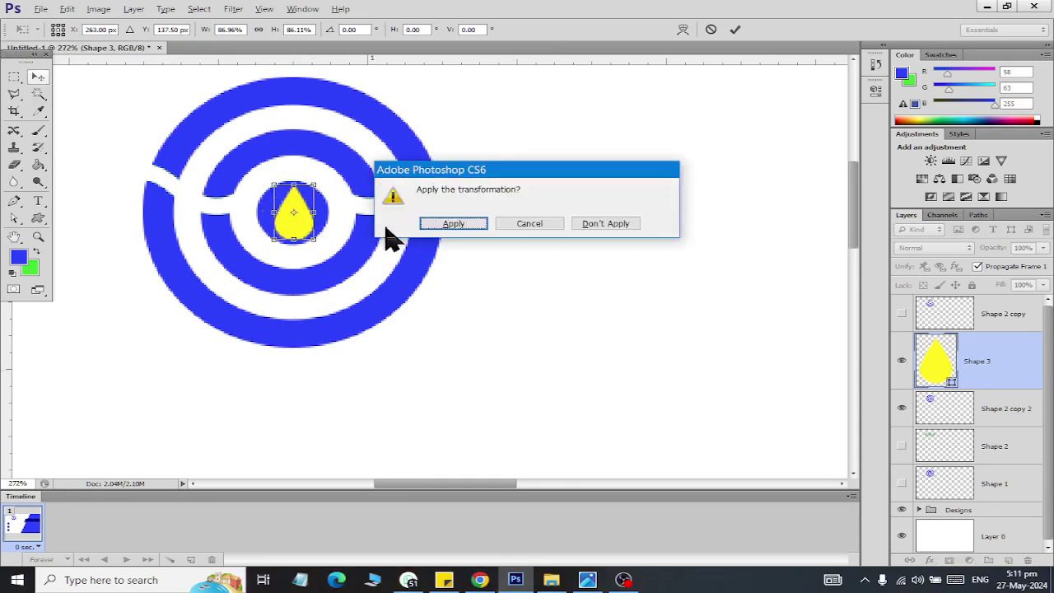
pyautogui.click(456, 225)
pyautogui.scroll(-3, 448, 207)
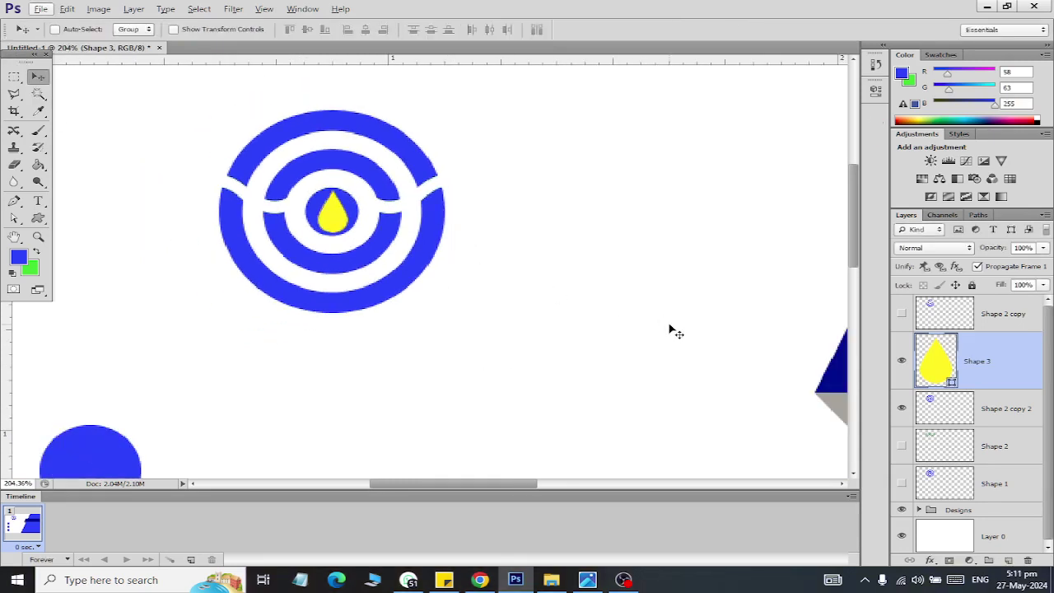
pyautogui.hotkey('alt', 'Tab')
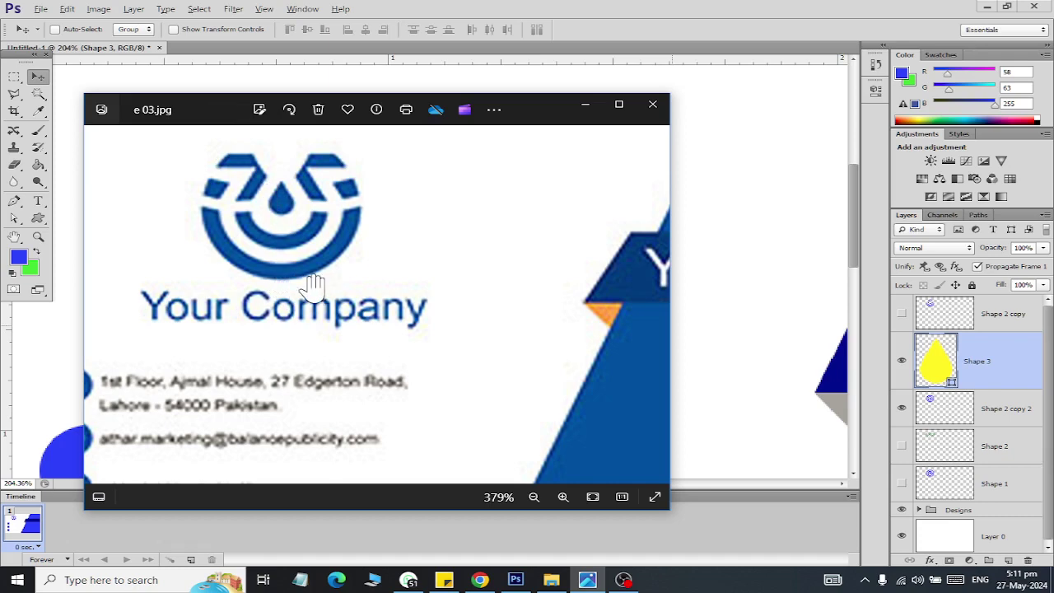
pyautogui.hotkey('alt', 'Tab')
pyautogui.keyDown('alt'); pyautogui.scroll(-3, 411, 327); pyautogui.keyUp('alt')
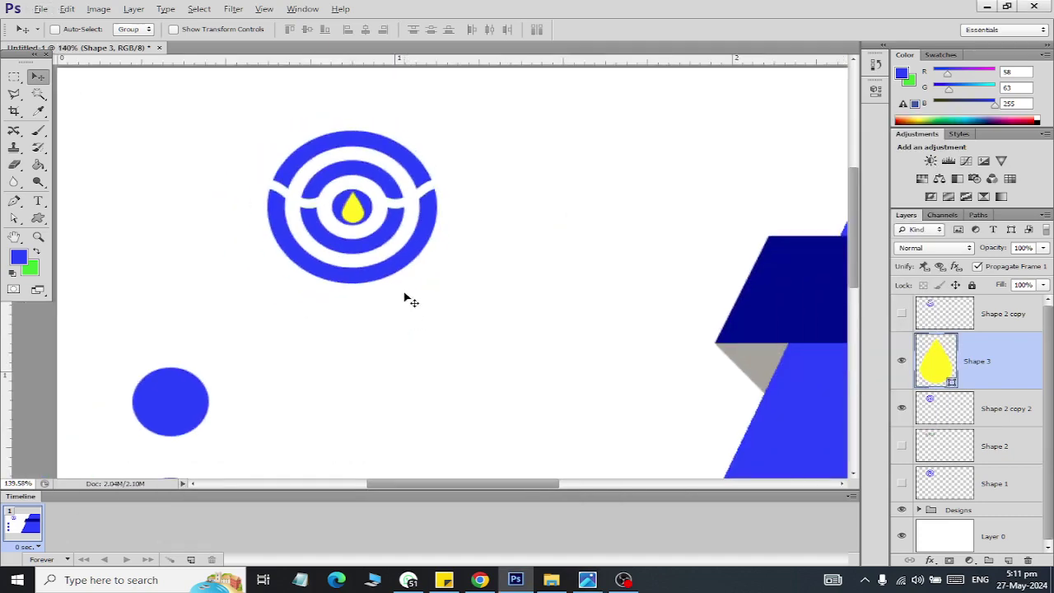
pyautogui.keyDown('alt'); pyautogui.scroll(-2, 407, 299); pyautogui.keyUp('alt')
pyautogui.keyDown('alt'); pyautogui.scroll(-1, 424, 327); pyautogui.keyUp('alt')
pyautogui.keyDown('alt'); pyautogui.scroll(-1, 419, 315); pyautogui.keyUp('alt')
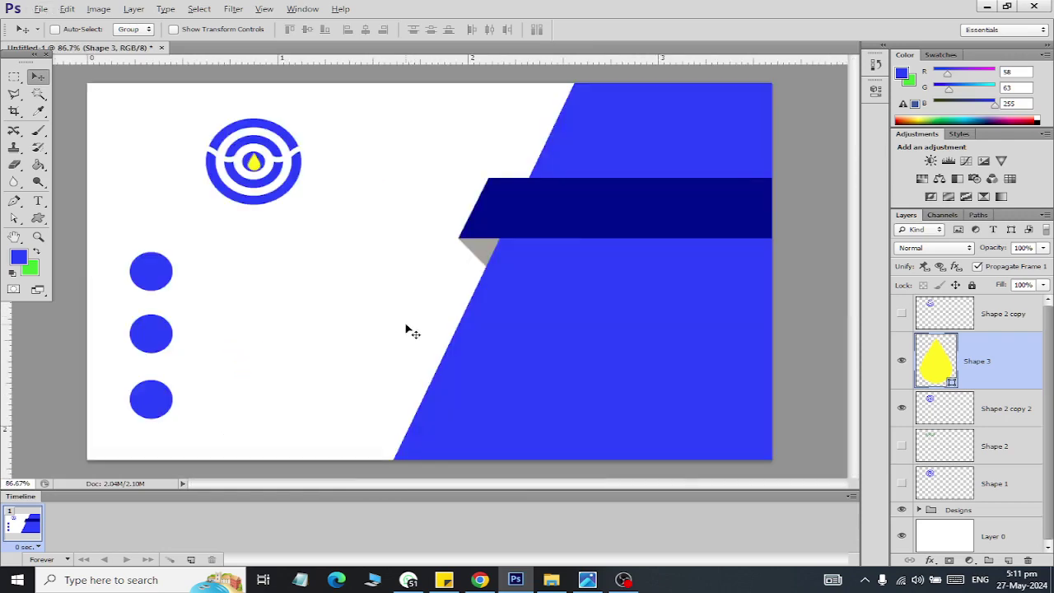
pyautogui.hotkey('alt', 'Tab')
pyautogui.scroll(-3, 344, 350)
pyautogui.keyDown('ctrl'); pyautogui.scroll(1, 193, 263); pyautogui.keyUp('ctrl')
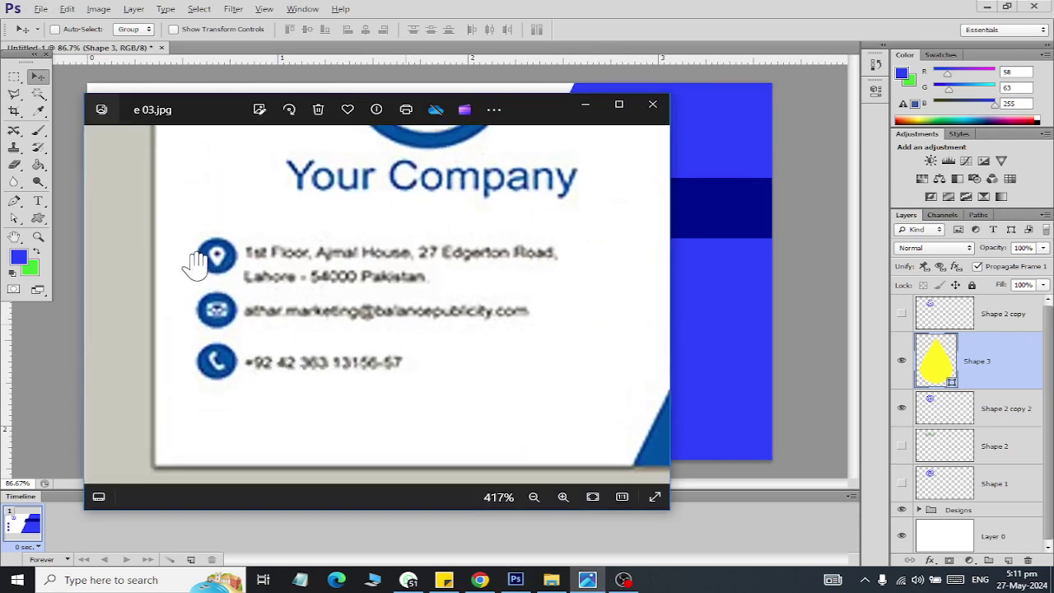
pyautogui.keyDown('ctrl'); pyautogui.scroll(1, 206, 260); pyautogui.keyUp('ctrl')
pyautogui.keyDown('ctrl'); pyautogui.scroll(1, 230, 330); pyautogui.keyUp('ctrl')
pyautogui.keyDown('ctrl'); pyautogui.scroll(1, 235, 299); pyautogui.keyUp('ctrl')
pyautogui.keyDown('ctrl'); pyautogui.scroll(1, 237, 362); pyautogui.keyUp('ctrl')
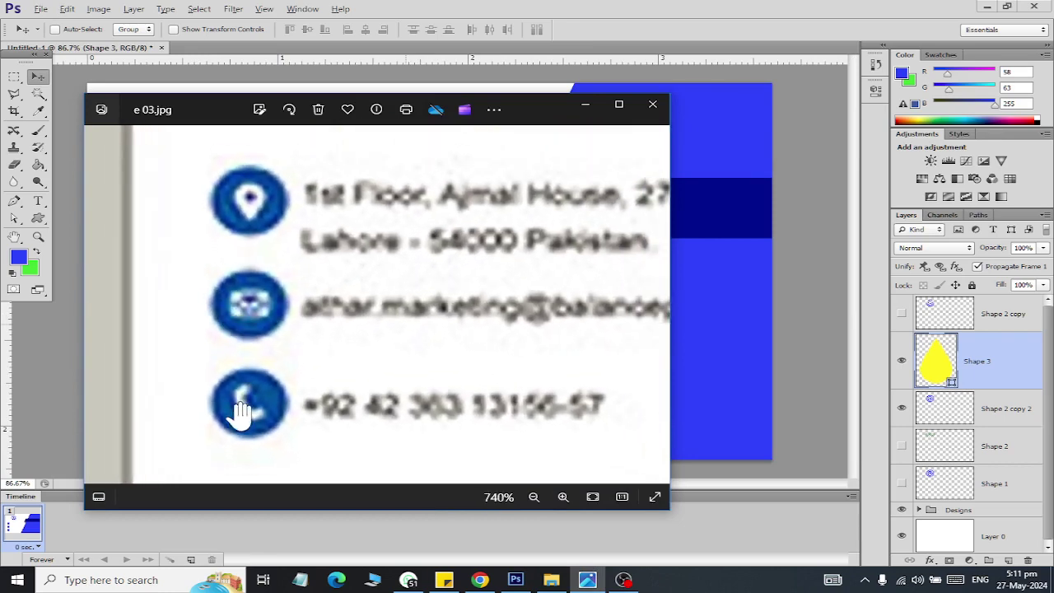
pyautogui.hotkey('alt', 'Tab')
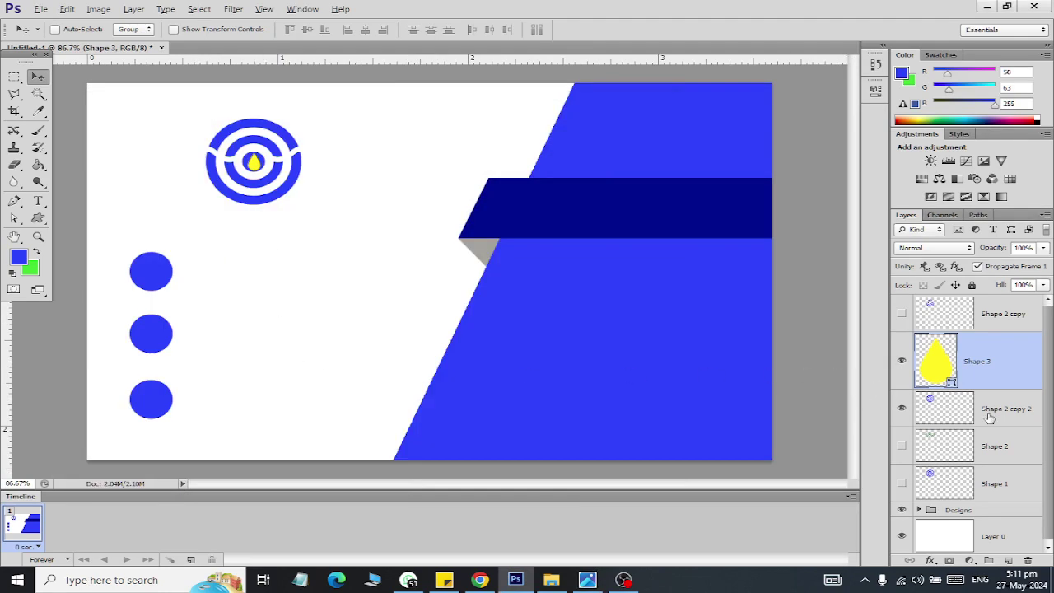
# Step: Expand the Designs group, select the third Ellipse layer, and draw a raindrop shape
pyautogui.scroll(-1, 963, 457)
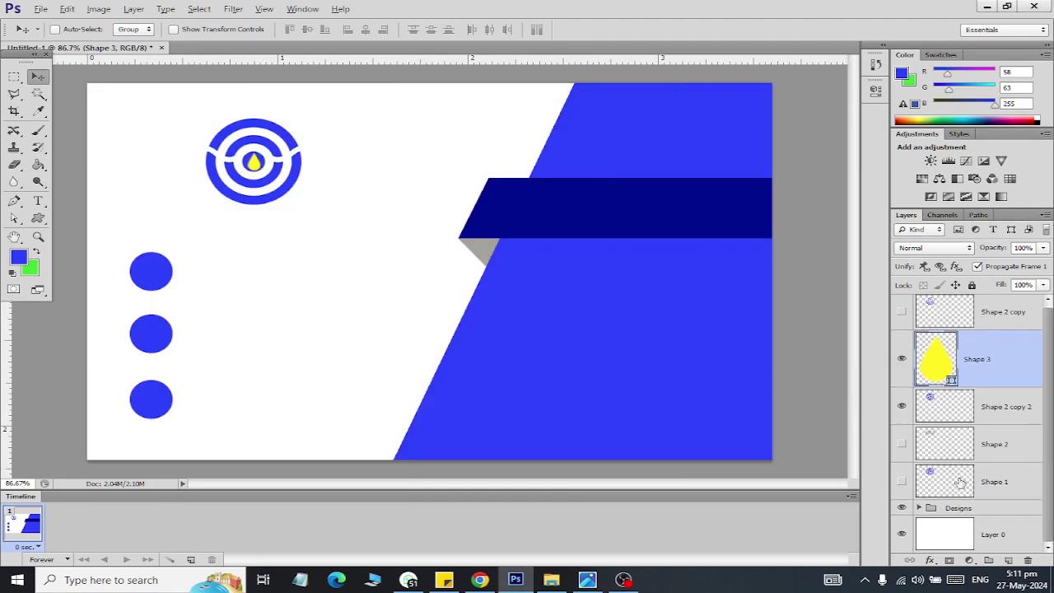
pyautogui.click(924, 519)
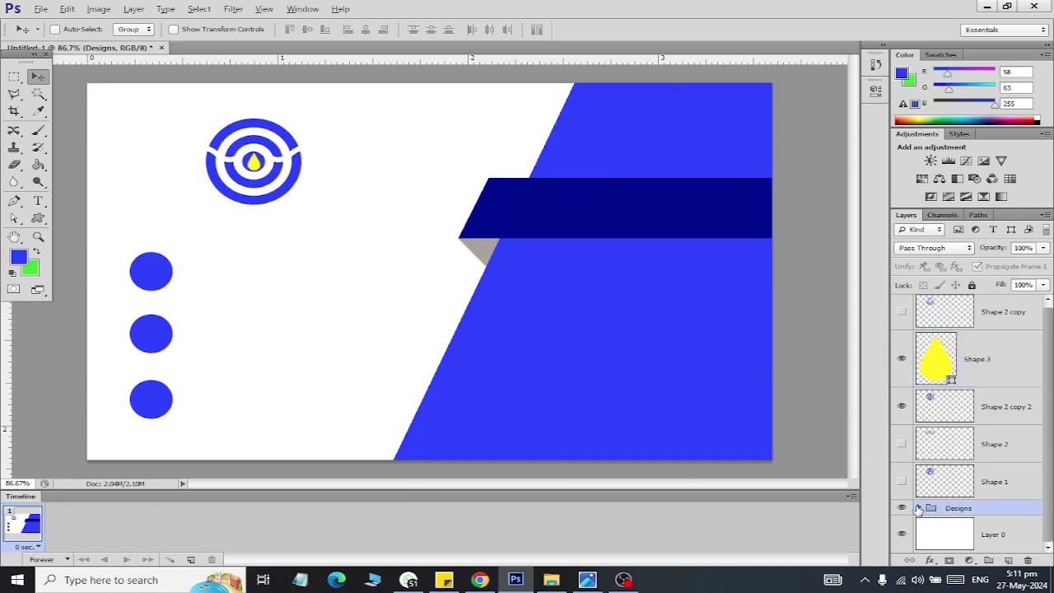
pyautogui.click(918, 509)
pyautogui.scroll(-3, 980, 461)
pyautogui.click(968, 353)
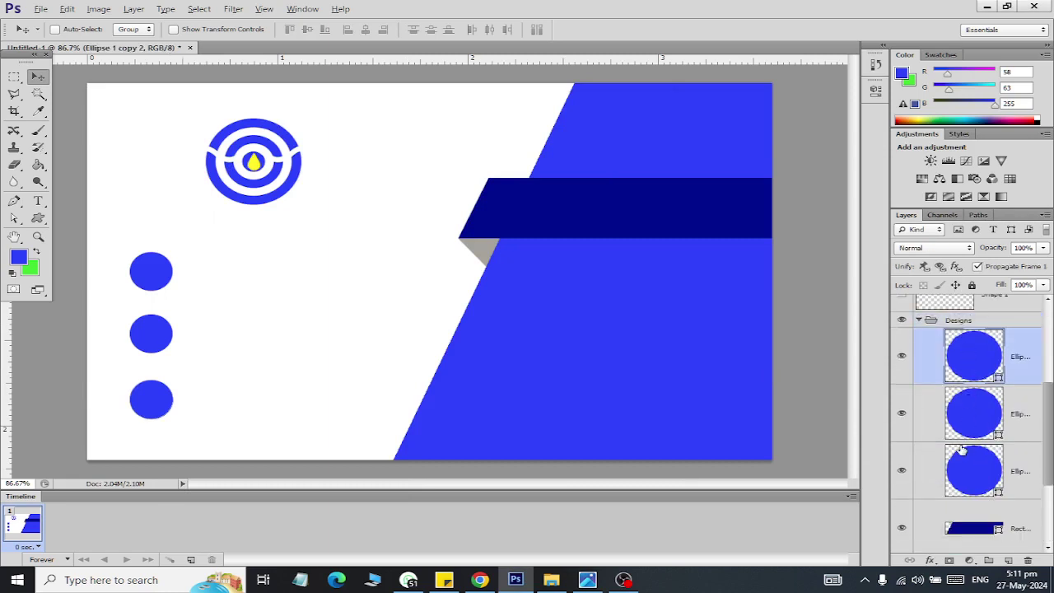
pyautogui.click(944, 453)
pyautogui.click(38, 218)
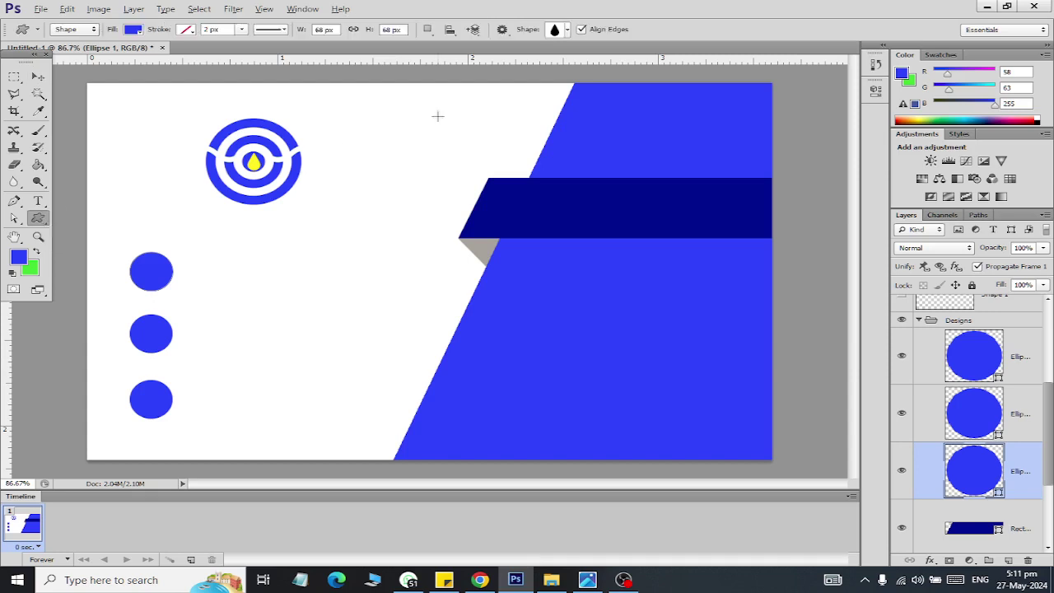
pyautogui.moveTo(294, 249); pyautogui.dragTo(316, 280)
# Step: Give the drop a dark navy fill and position it near the top blue circle
pyautogui.click(36, 76)
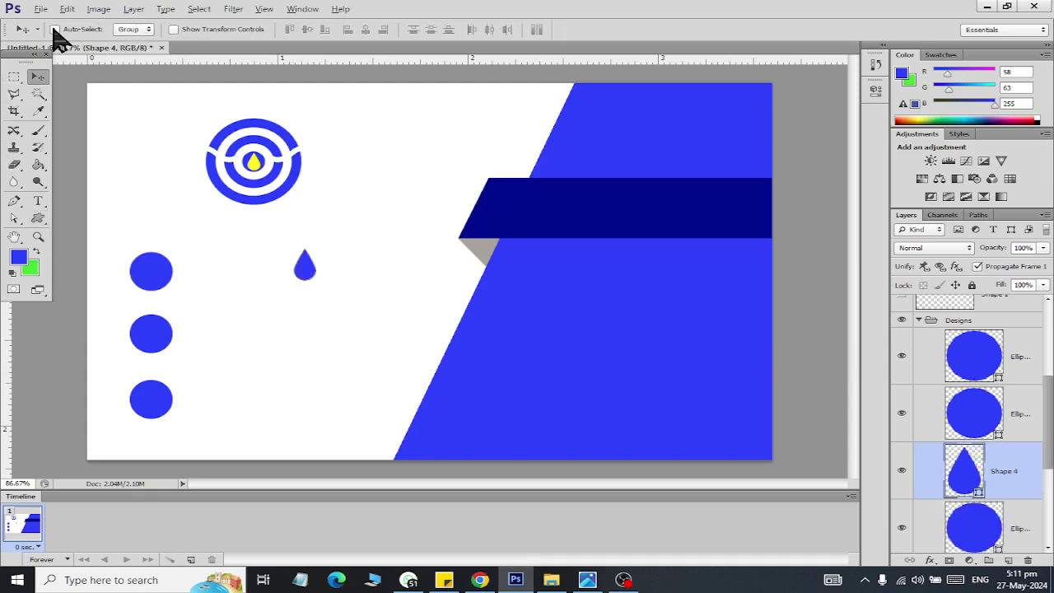
pyautogui.click(37, 217)
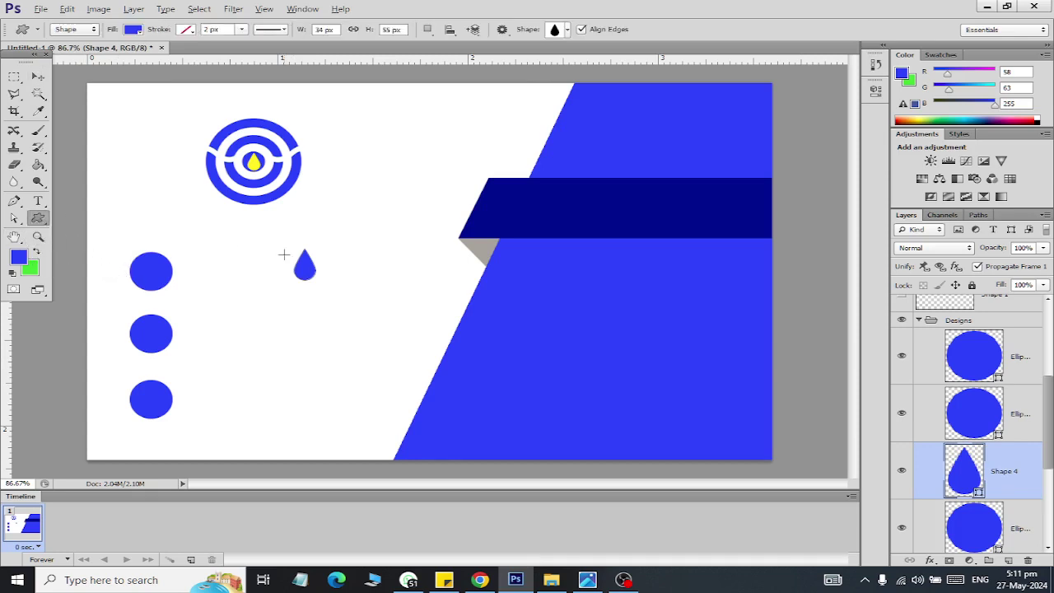
pyautogui.click(135, 30)
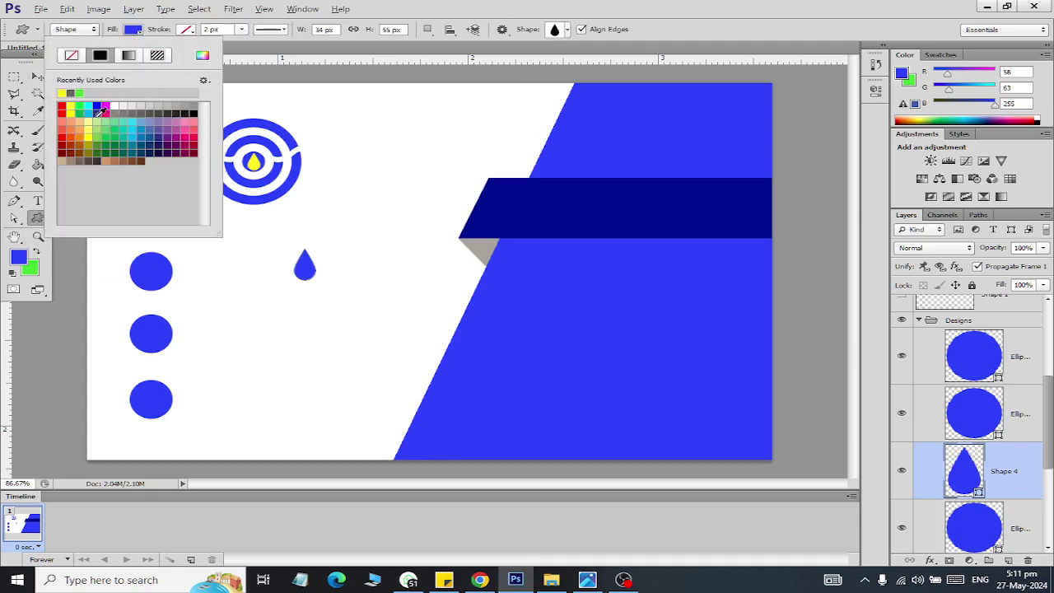
pyautogui.click(96, 113)
pyautogui.click(37, 76)
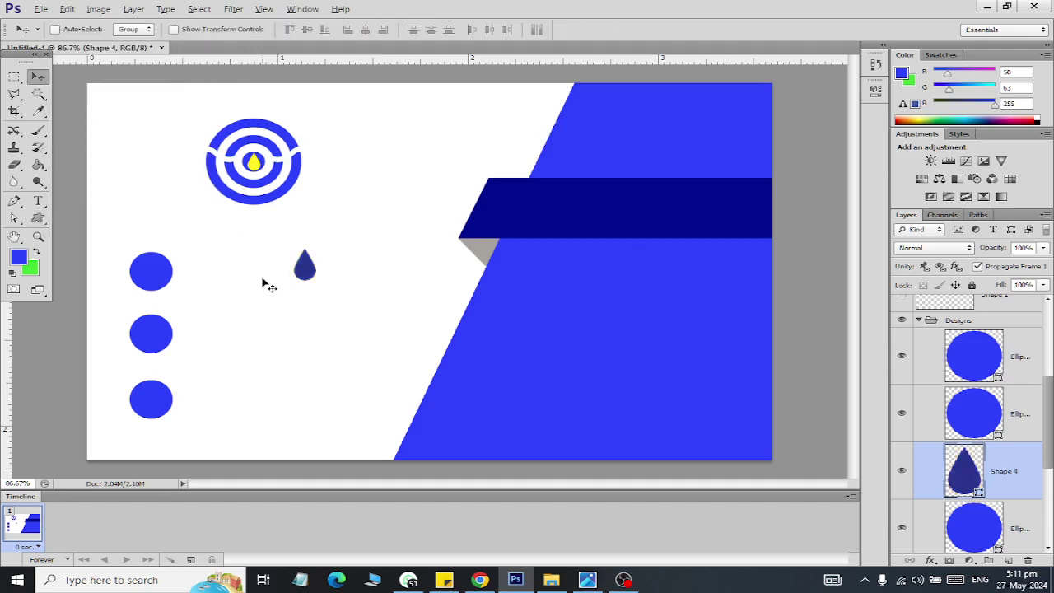
pyautogui.scroll(1, 266, 282)
pyautogui.moveTo(321, 275); pyautogui.dragTo(117, 279)
pyautogui.hscroll(-3, 110, 292)
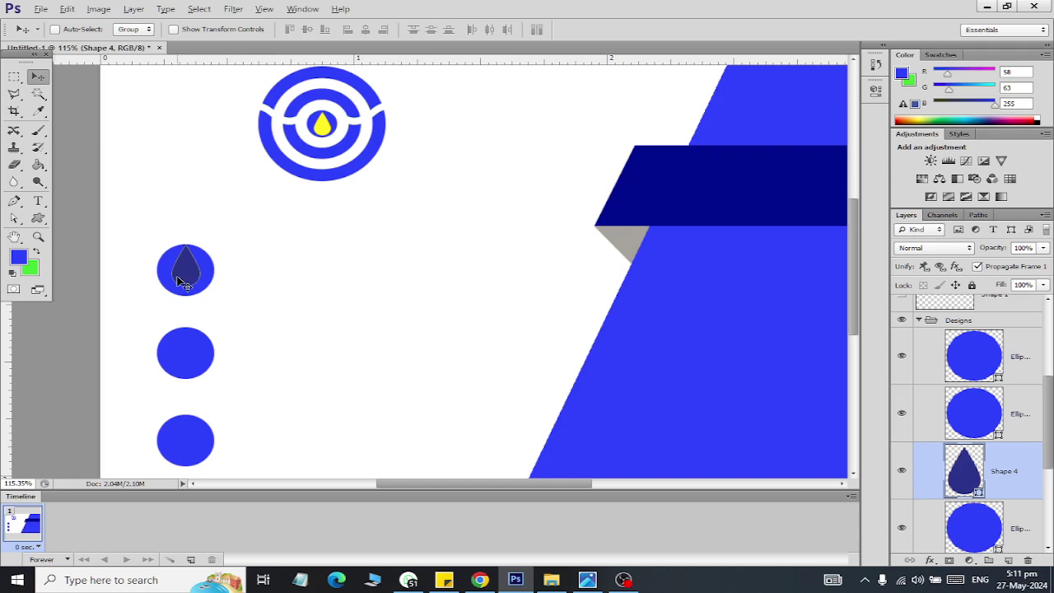
pyautogui.moveTo(189, 280); pyautogui.dragTo(367, 294)
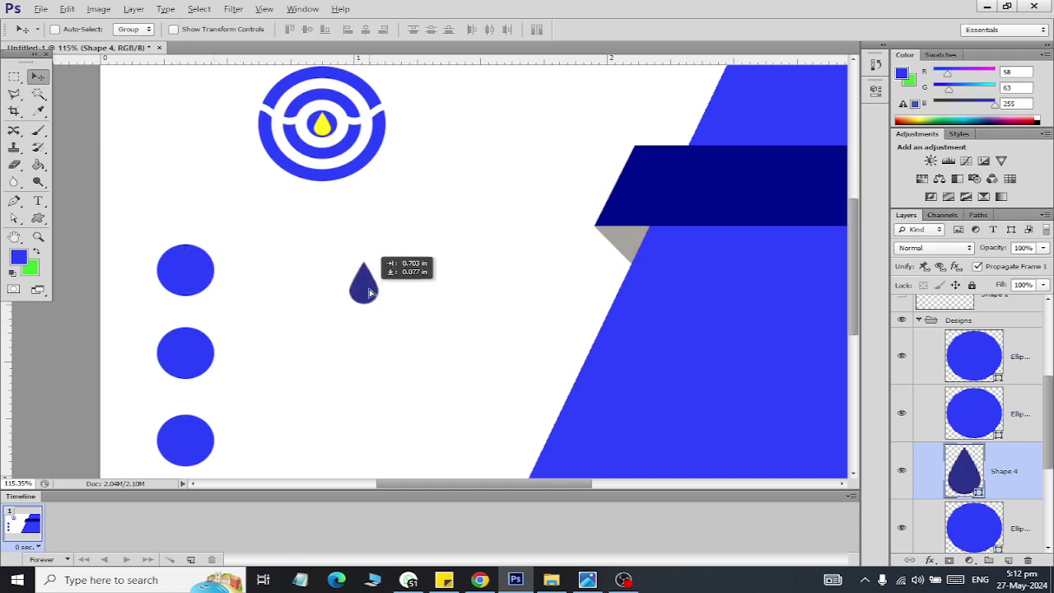
# Step: Move Shape 4 to the top of the Designs group and shrink it to about 82% inside the top circle
pyautogui.moveTo(987, 478); pyautogui.dragTo(976, 350)
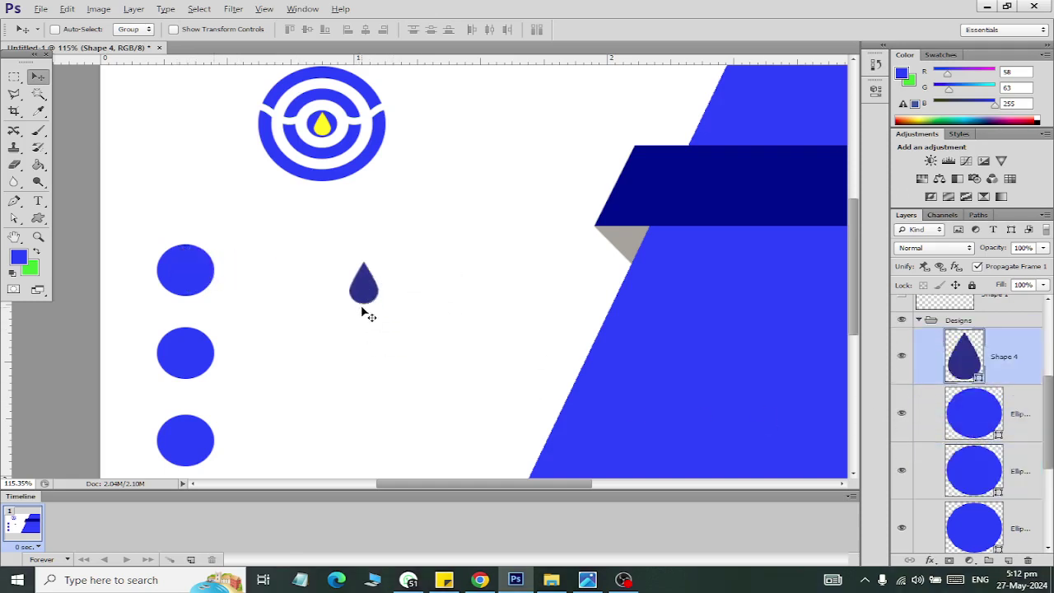
pyautogui.moveTo(363, 313); pyautogui.dragTo(188, 285)
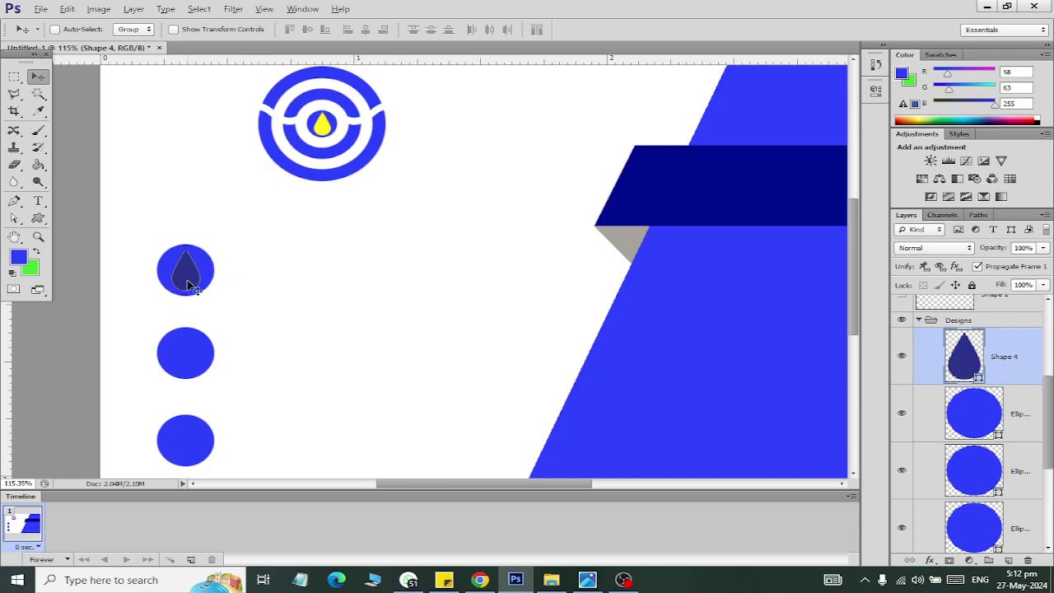
pyautogui.hotkey('ctrl', 't')
pyautogui.moveTo(200, 290); pyautogui.dragTo(198, 287)
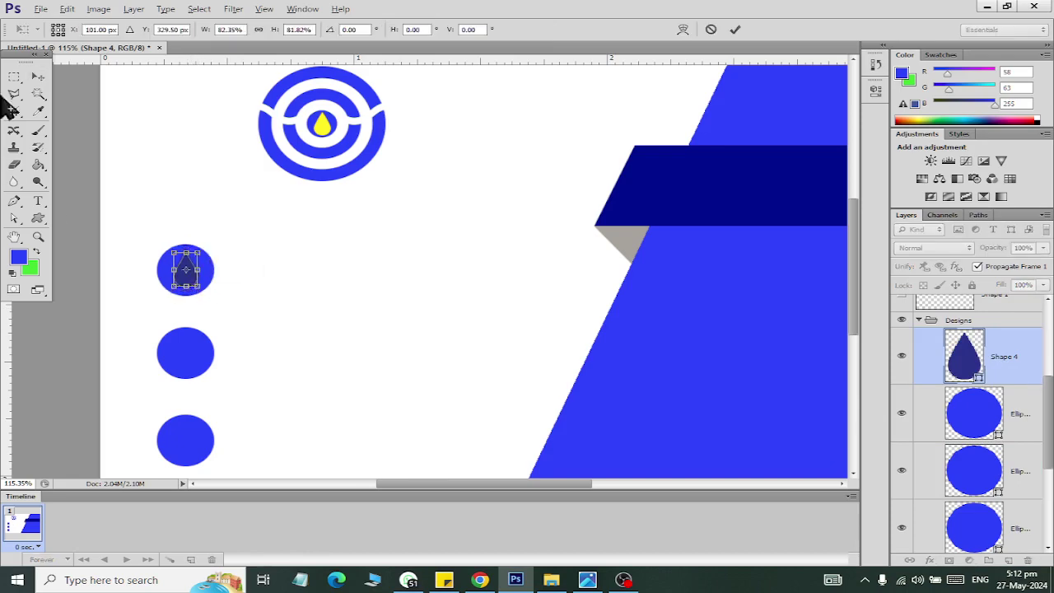
pyautogui.click(38, 76)
pyautogui.click(452, 223)
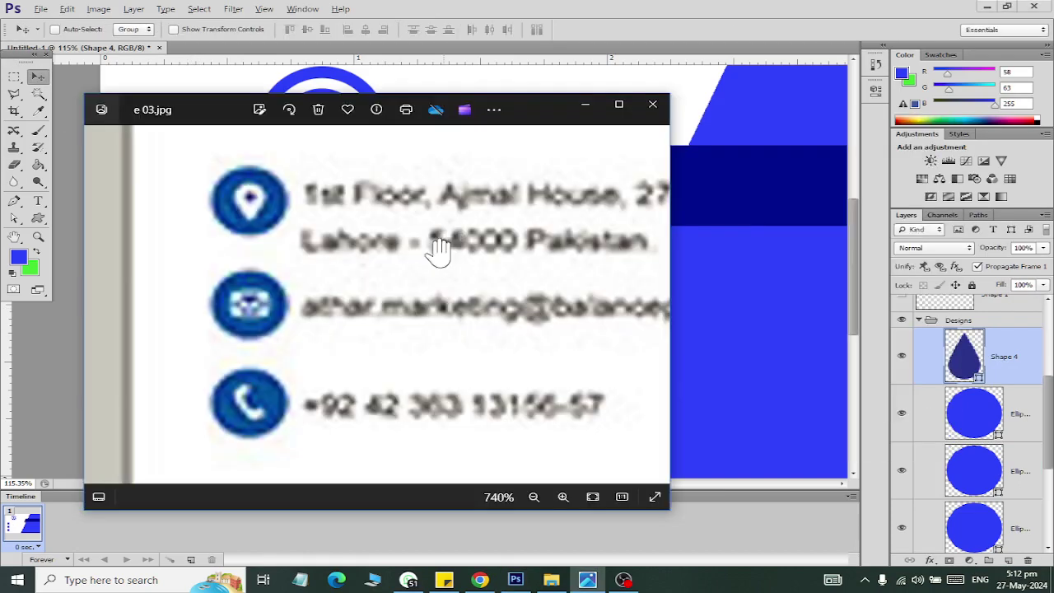
pyautogui.click(38, 217)
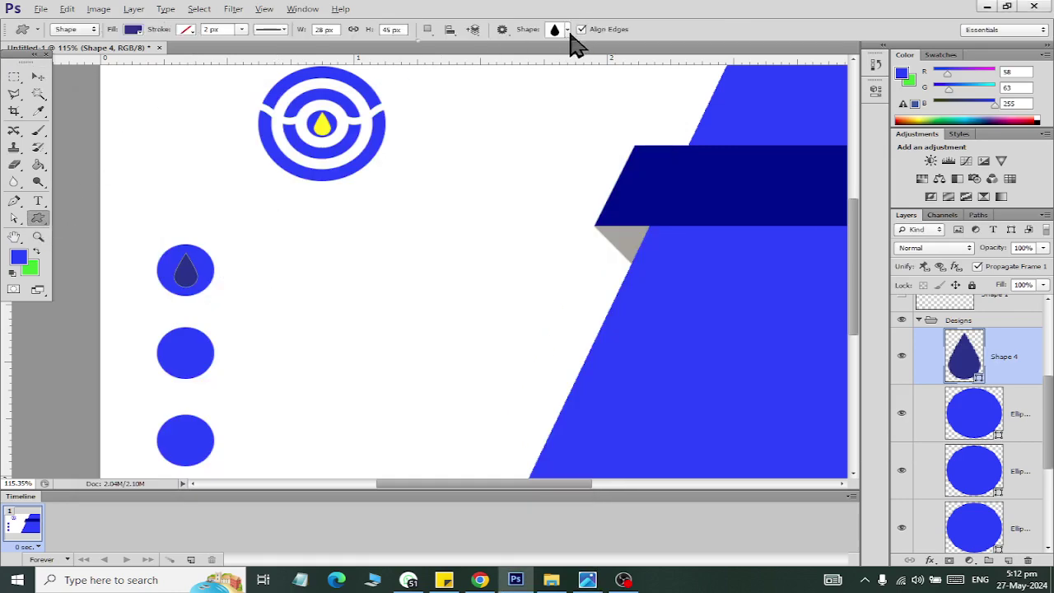
pyautogui.click(567, 30)
pyautogui.moveTo(669, 59)
pyautogui.mouseDown()
pyautogui.moveTo(669, 107)
pyautogui.moveTo(665, 62)
pyautogui.mouseUp()
pyautogui.scroll(-1, 611, 188)
pyautogui.scroll(-2, 607, 184)
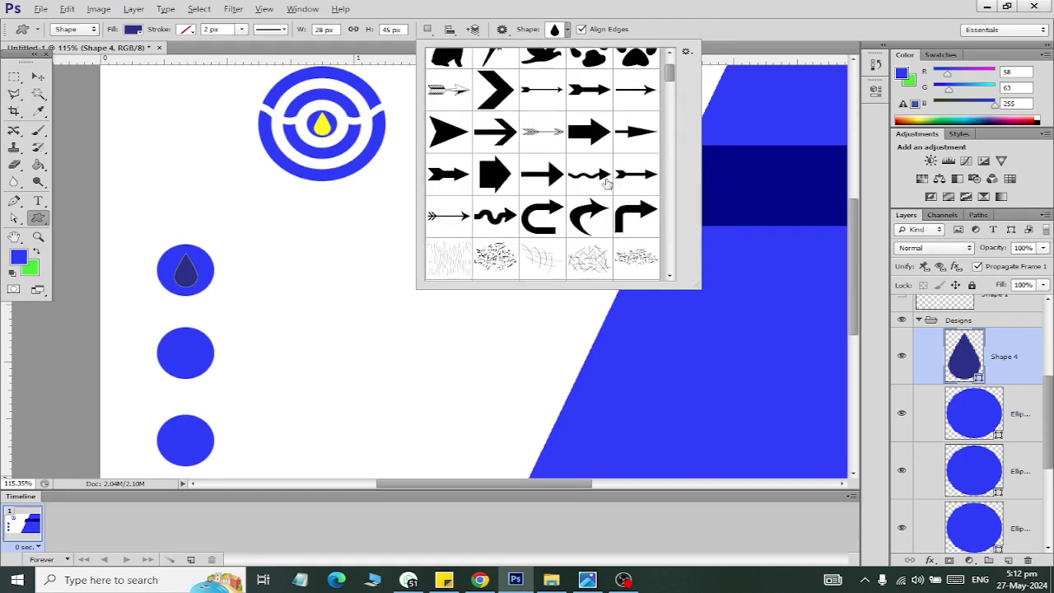
pyautogui.scroll(-2, 608, 183)
pyautogui.scroll(-2, 606, 179)
pyautogui.scroll(-3, 607, 181)
pyautogui.scroll(1, 610, 186)
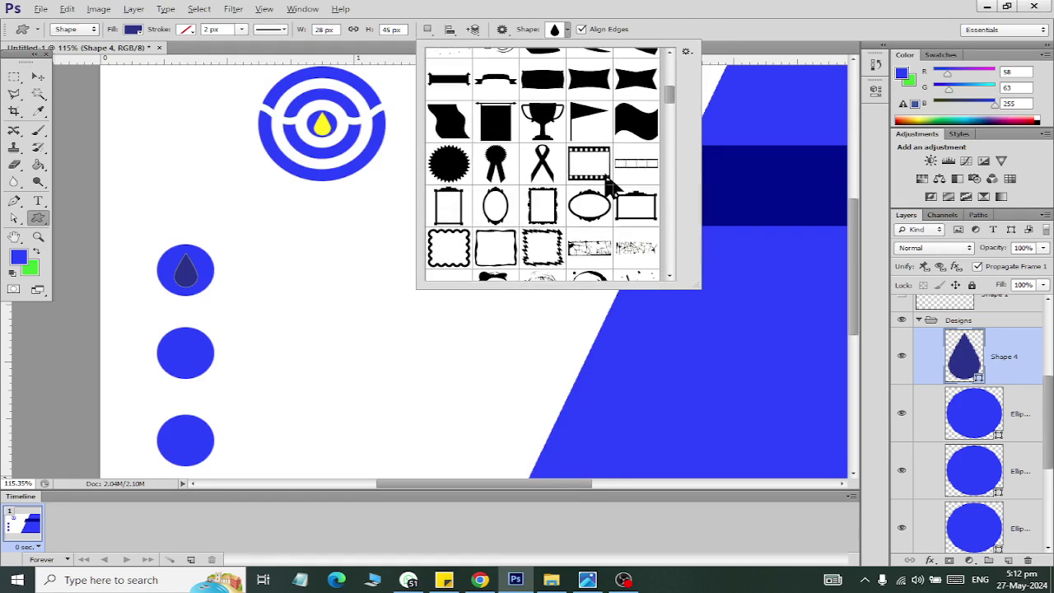
pyautogui.scroll(-1, 608, 184)
pyautogui.scroll(2, 606, 179)
pyautogui.scroll(3, 593, 164)
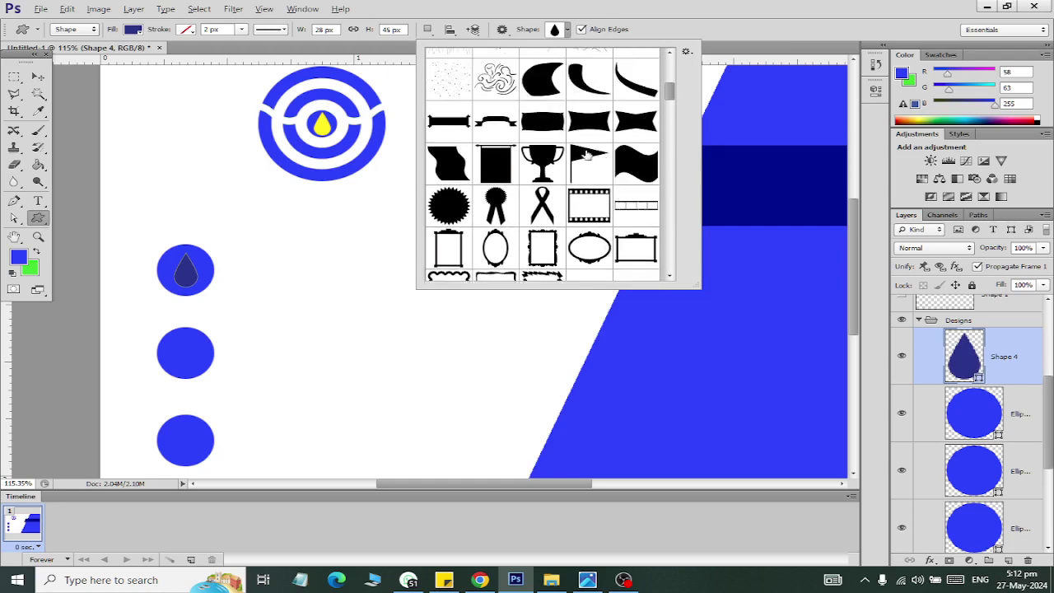
pyautogui.scroll(-3, 560, 153)
pyautogui.scroll(-3, 564, 160)
pyautogui.scroll(-2, 565, 163)
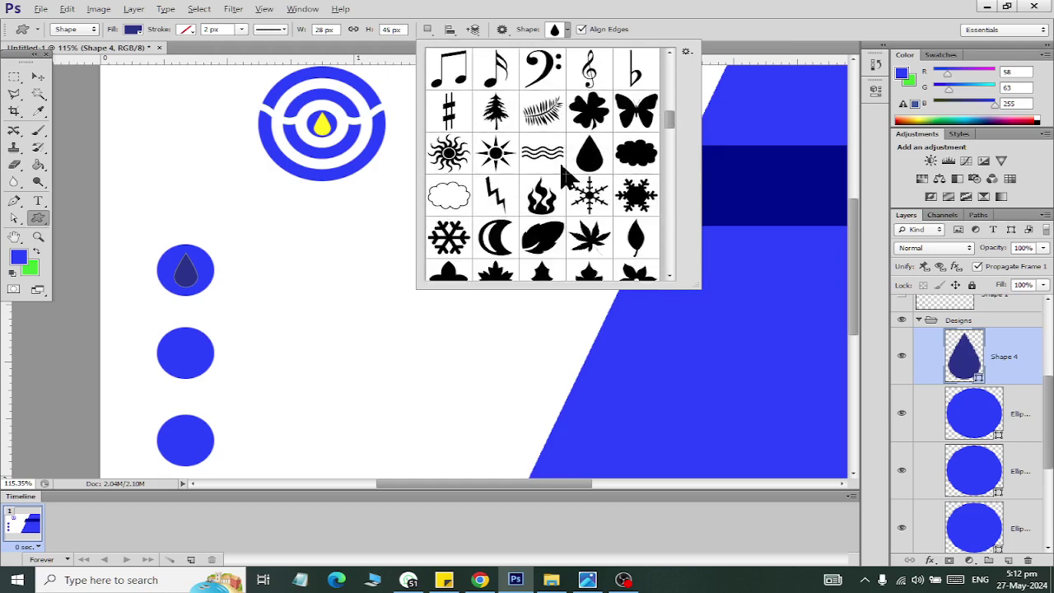
pyautogui.scroll(-1, 566, 164)
pyautogui.scroll(-2, 567, 165)
pyautogui.scroll(-1, 567, 167)
pyautogui.scroll(-2, 567, 169)
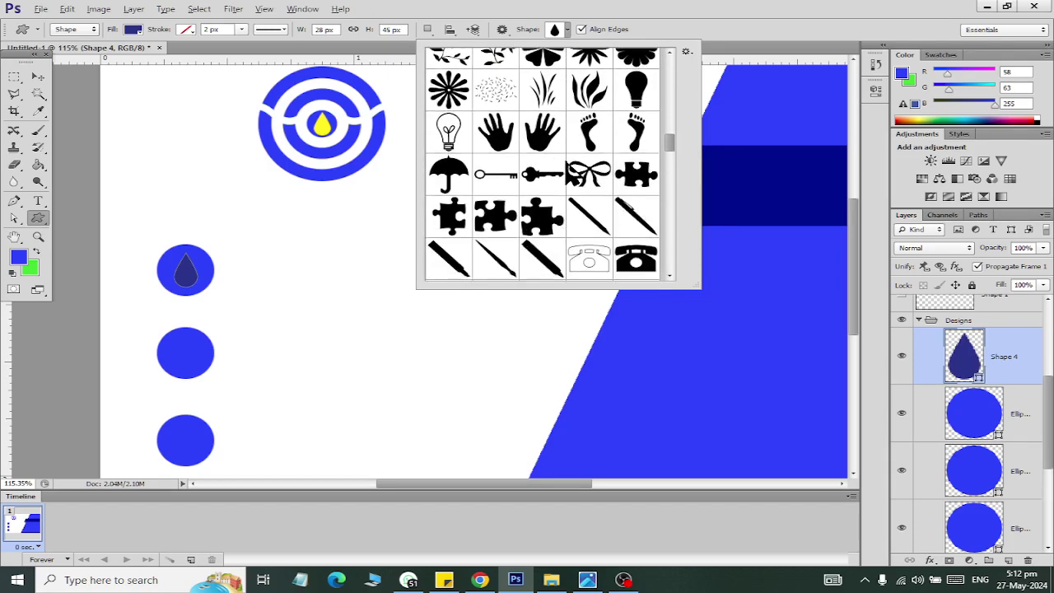
pyautogui.scroll(-2, 567, 164)
pyautogui.scroll(-1, 567, 165)
pyautogui.scroll(-1, 567, 164)
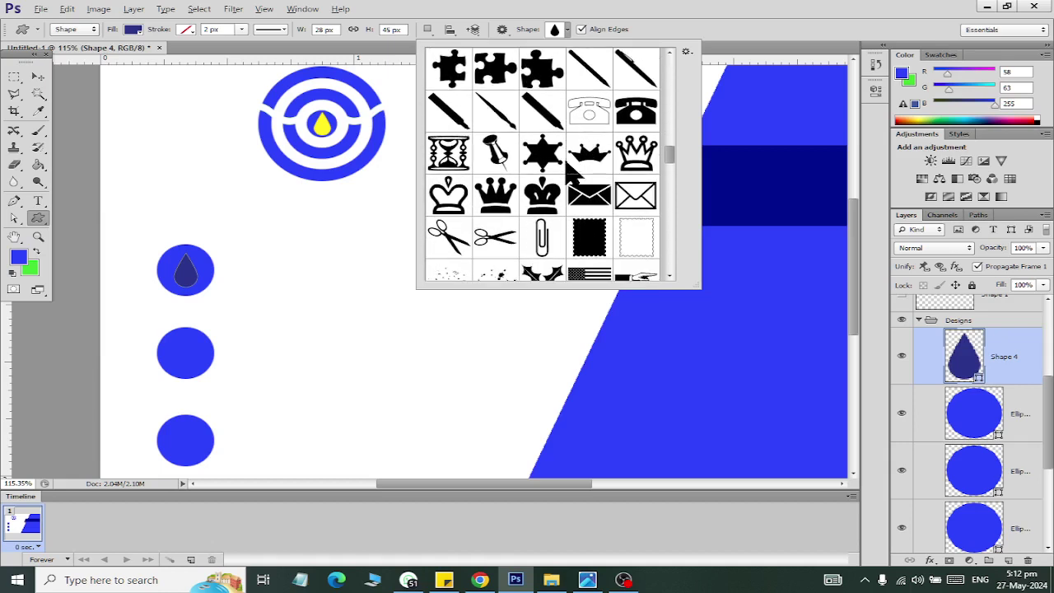
pyautogui.scroll(-1, 567, 164)
pyautogui.click(592, 194)
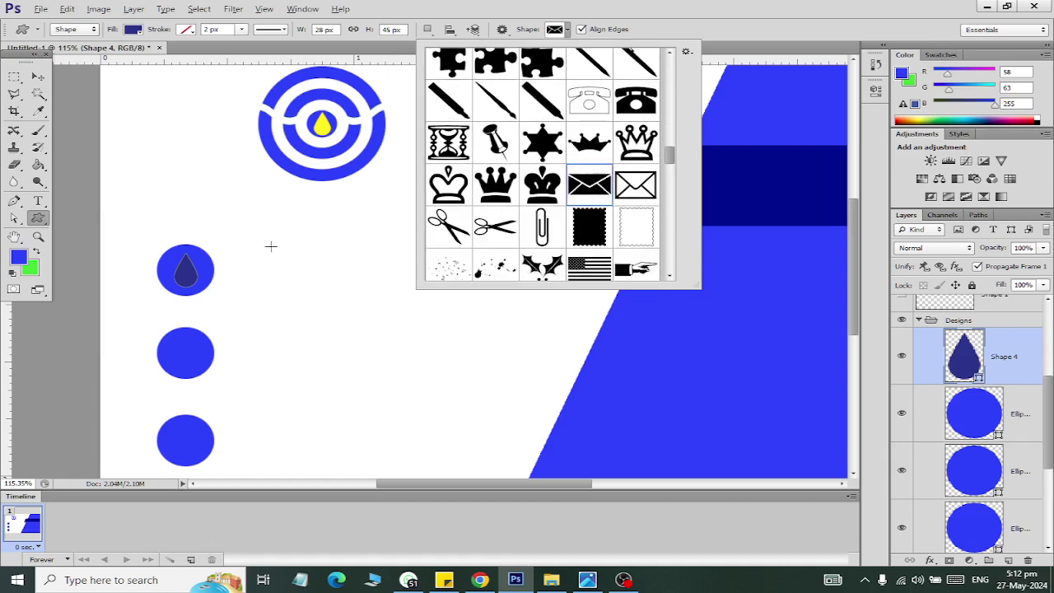
pyautogui.moveTo(281, 247); pyautogui.dragTo(336, 302)
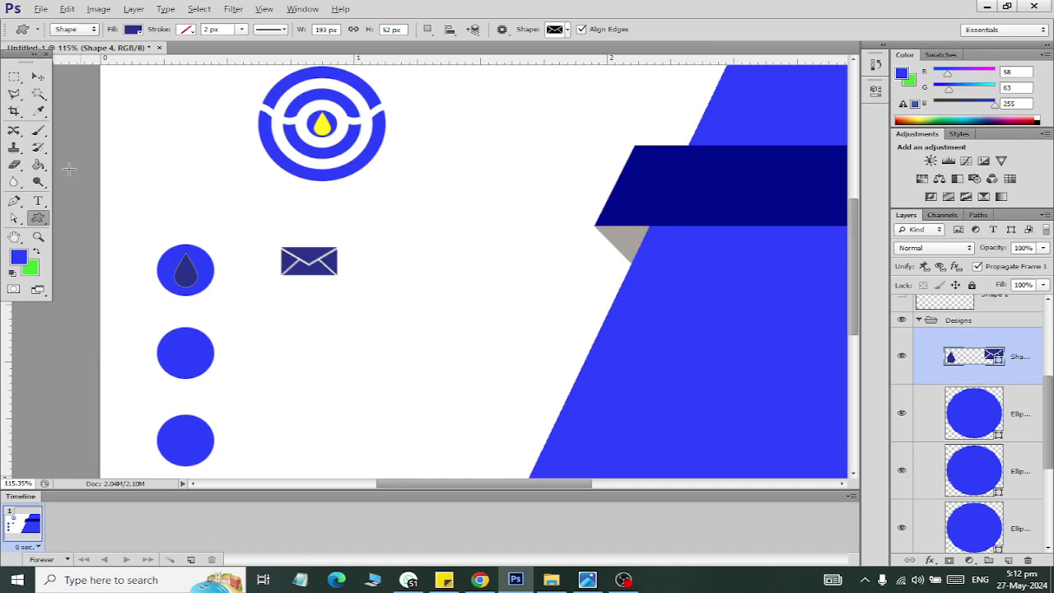
pyautogui.click(38, 77)
pyautogui.moveTo(308, 262); pyautogui.dragTo(209, 348)
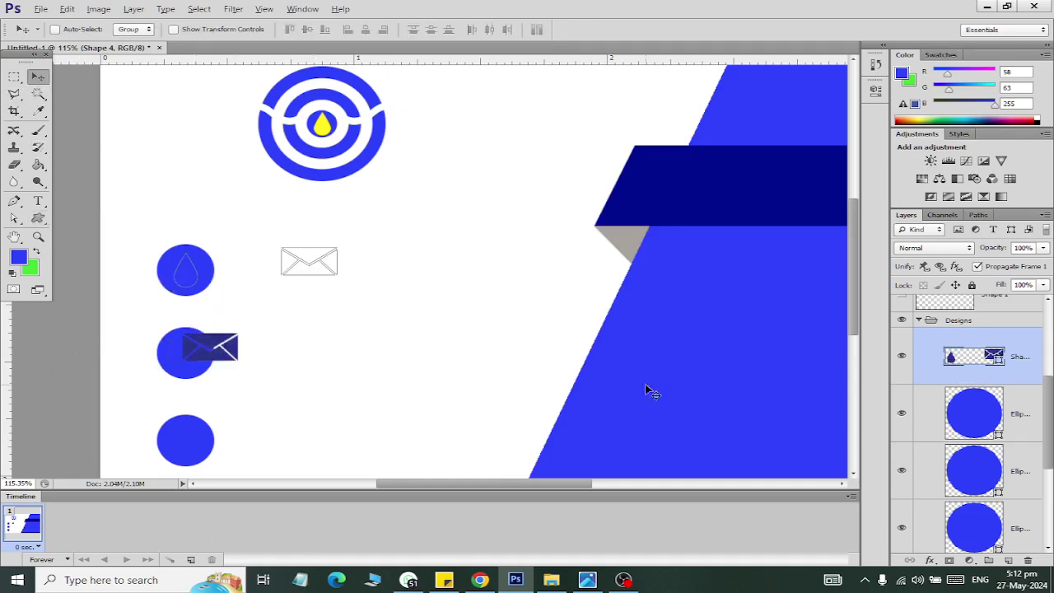
pyautogui.hotkey('ctrl', 'z')
pyautogui.hotkey('ctrl', 'alt', 'z')
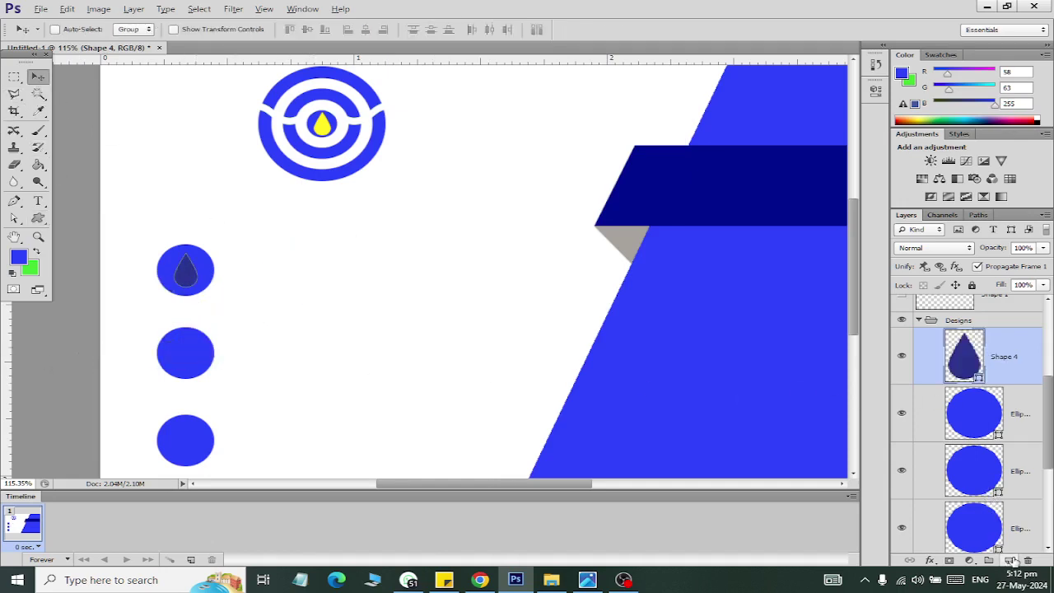
# Step: Draw an envelope custom shape on a new layer and place it inside the middle circle
pyautogui.click(1012, 561)
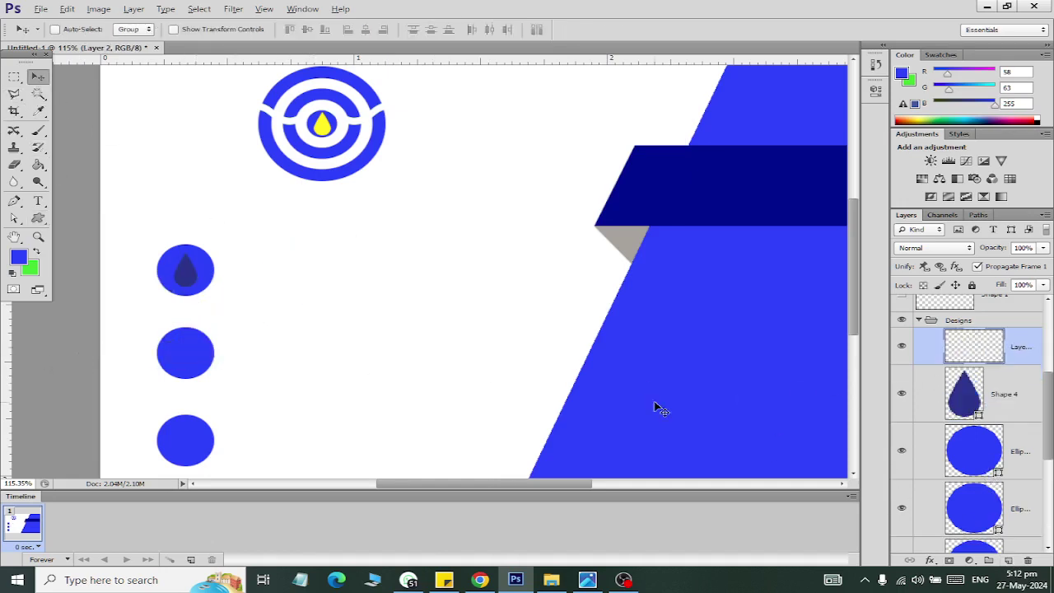
pyautogui.click(38, 217)
pyautogui.moveTo(351, 360)
pyautogui.mouseDown()
pyautogui.moveTo(403, 405)
pyautogui.moveTo(392, 388)
pyautogui.mouseUp()
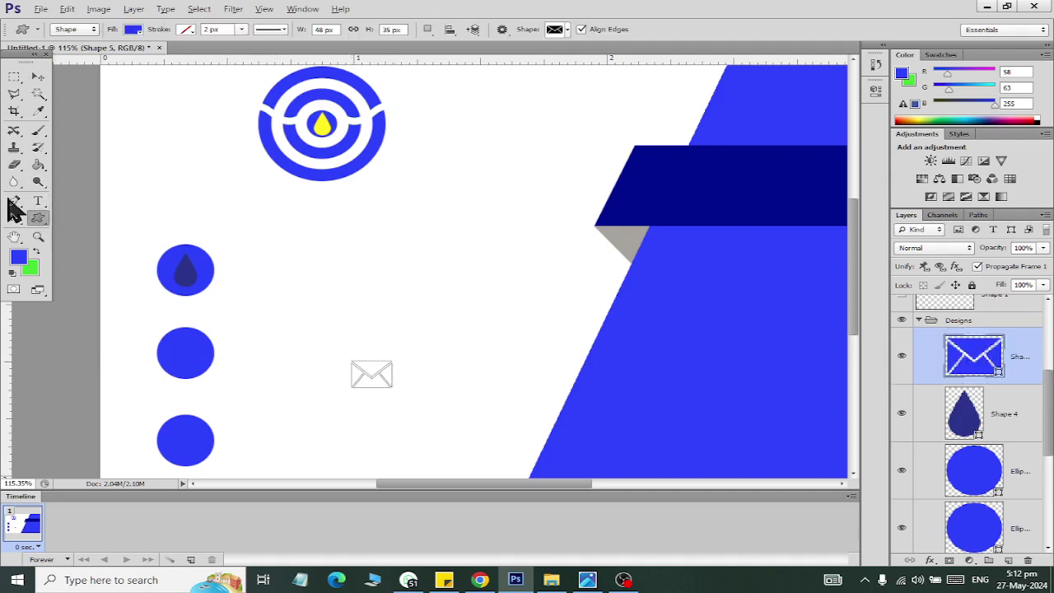
pyautogui.click(38, 76)
pyautogui.moveTo(337, 344); pyautogui.dragTo(191, 353)
# Step: Set the envelope's fill to dark blue, then bring up the reference card image
pyautogui.click(38, 217)
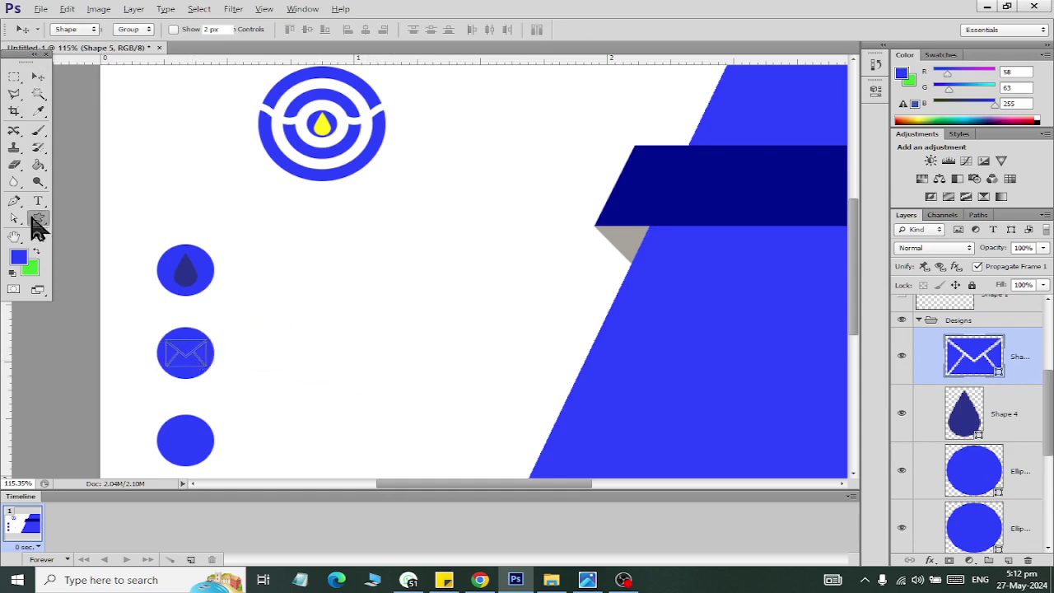
pyautogui.doubleClick(982, 353)
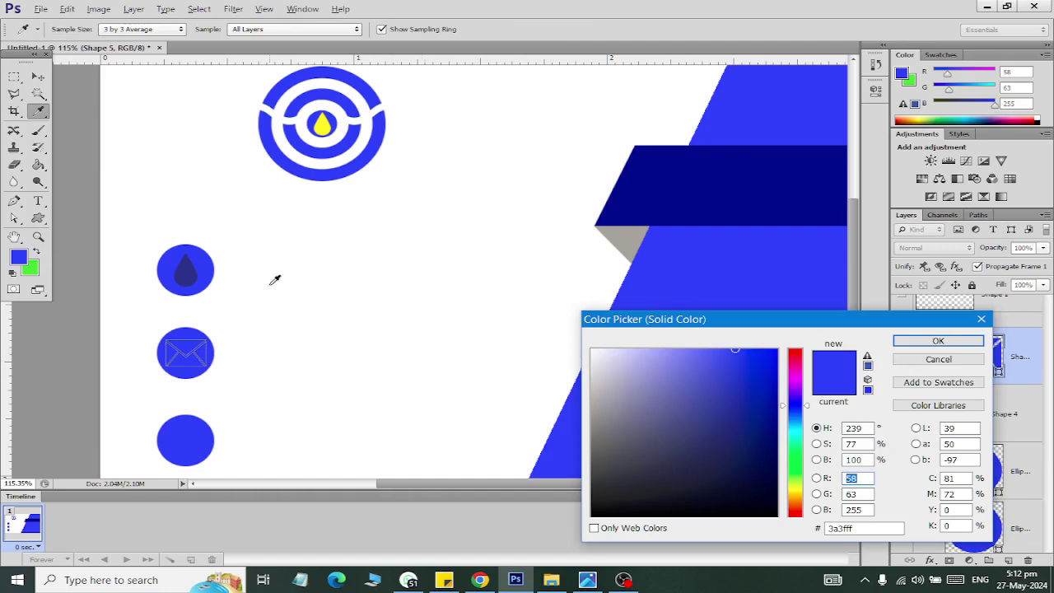
pyautogui.click(938, 340)
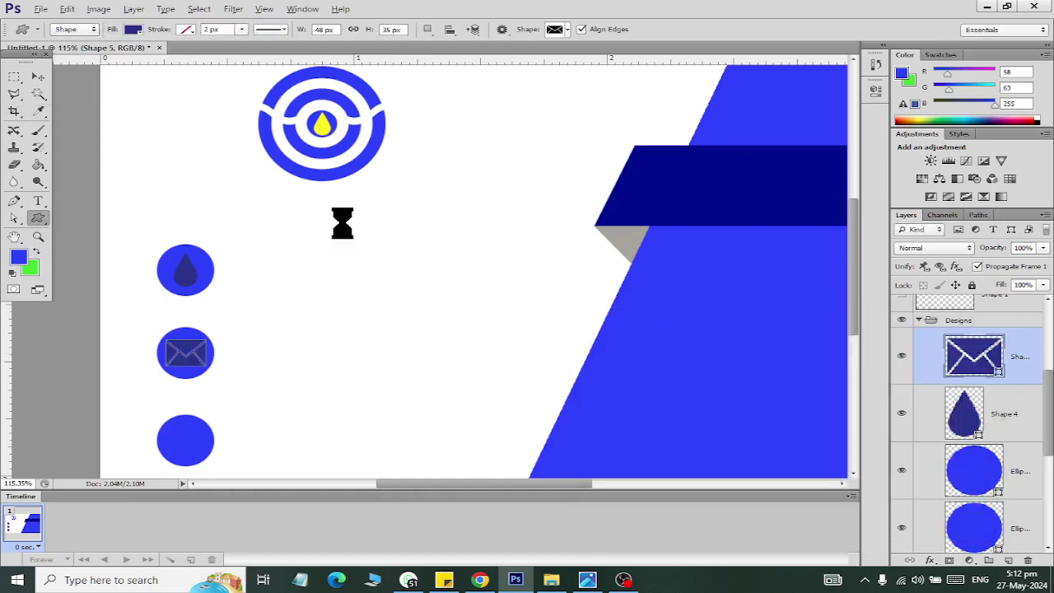
pyautogui.click(38, 76)
pyautogui.hotkey('alt', 'Tab')
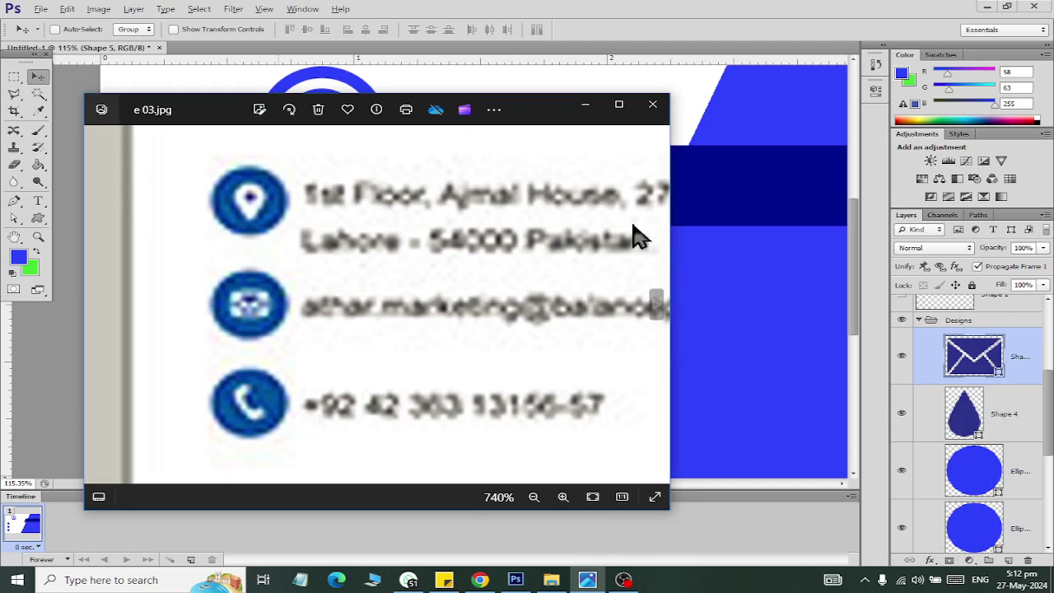
# Step: Return from the reference card to the Photoshop design, briefly starting and cancelling a save
pyautogui.scroll(-1, 573, 266)
pyautogui.scroll(-2, 573, 266)
pyautogui.scroll(-1, 577, 264)
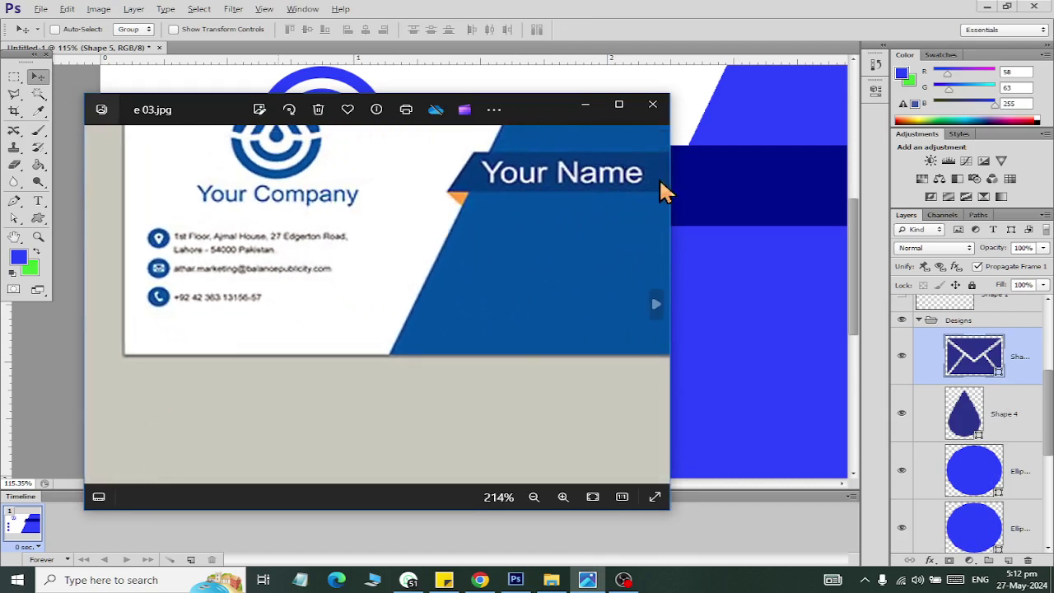
pyautogui.hotkey('alt', 'Tab')
pyautogui.scroll(-2, 472, 277)
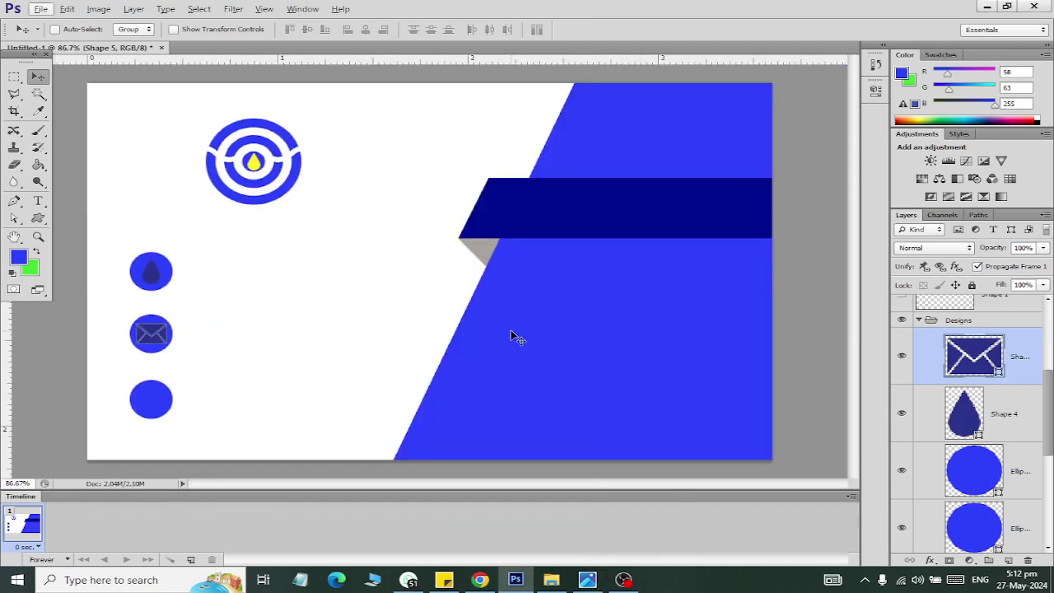
pyautogui.hotkey('ctrl', 'shift', 's')
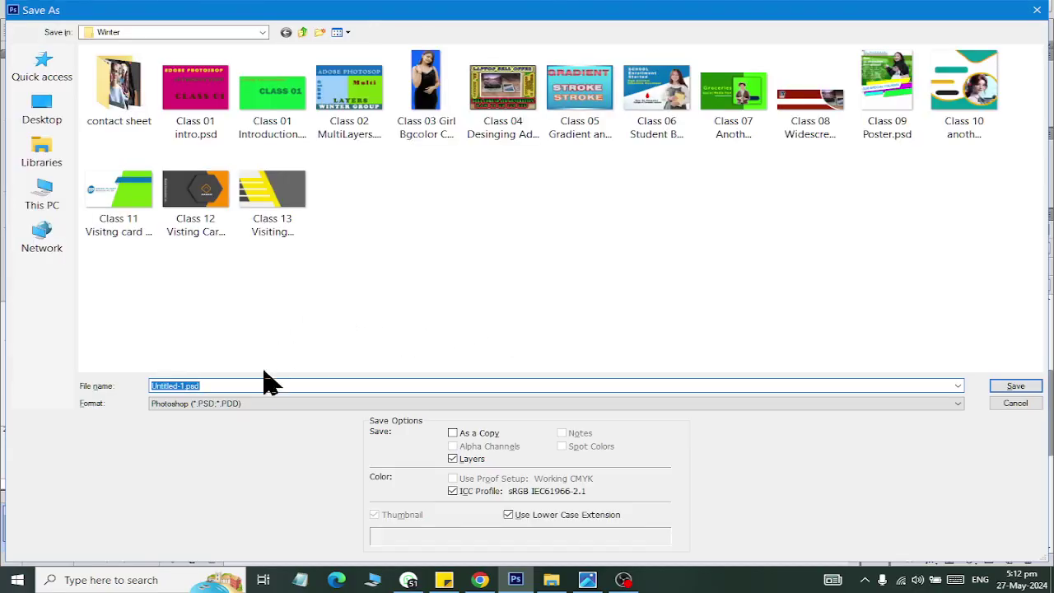
pyautogui.press('Escape')
# Step: Confirm in Image Size the card is 1080 × 660 px at 300 pixels/inch, then open Save As
pyautogui.click(98, 9)
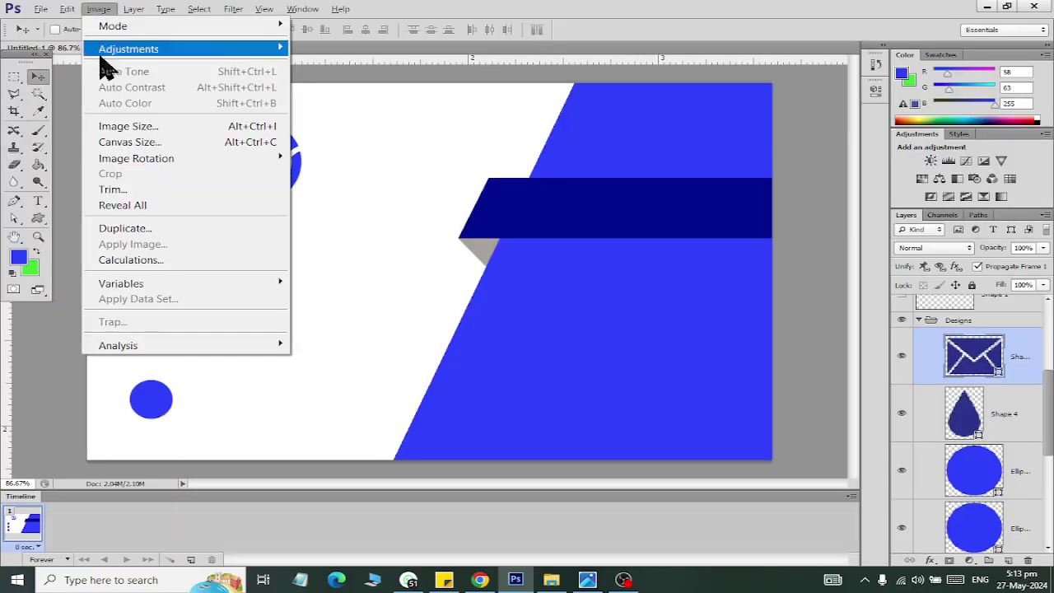
pyautogui.click(119, 125)
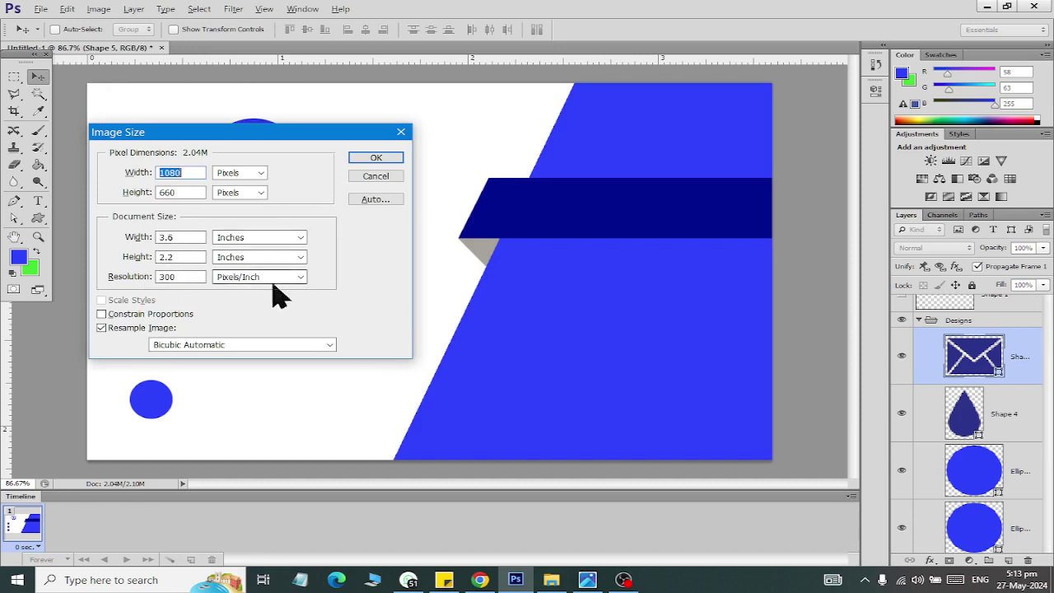
pyautogui.press('Escape')
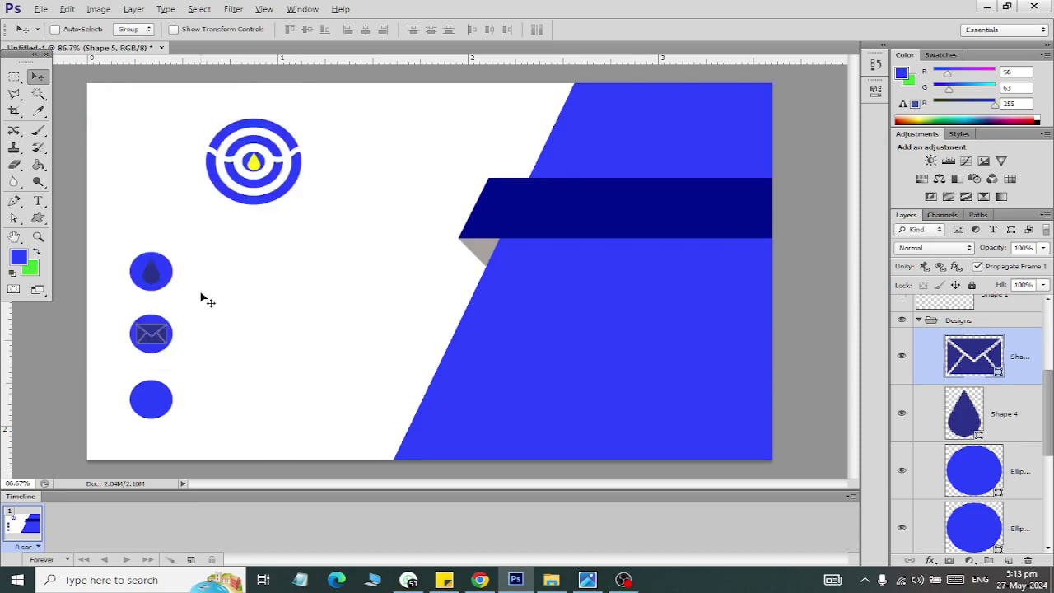
pyautogui.hotkey('ctrl', 'shift', 's')
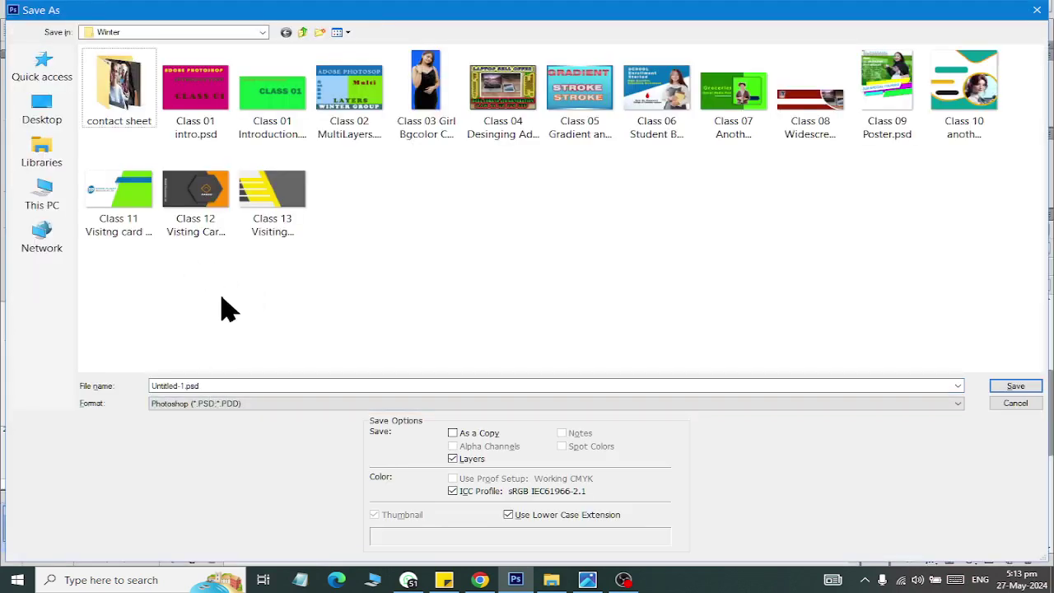
# Step: Save the card as 'Class 10 first Visiting Card' in the Horizon folder, then close it and Photoshop
pyautogui.press('h')
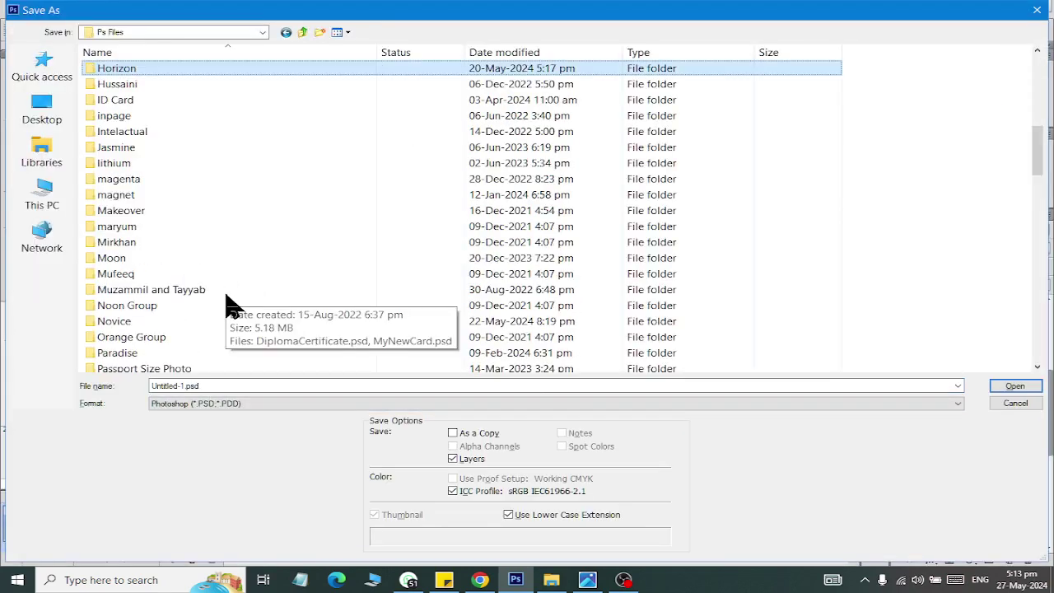
pyautogui.press('Return')
pyautogui.doubleClick(229, 385)
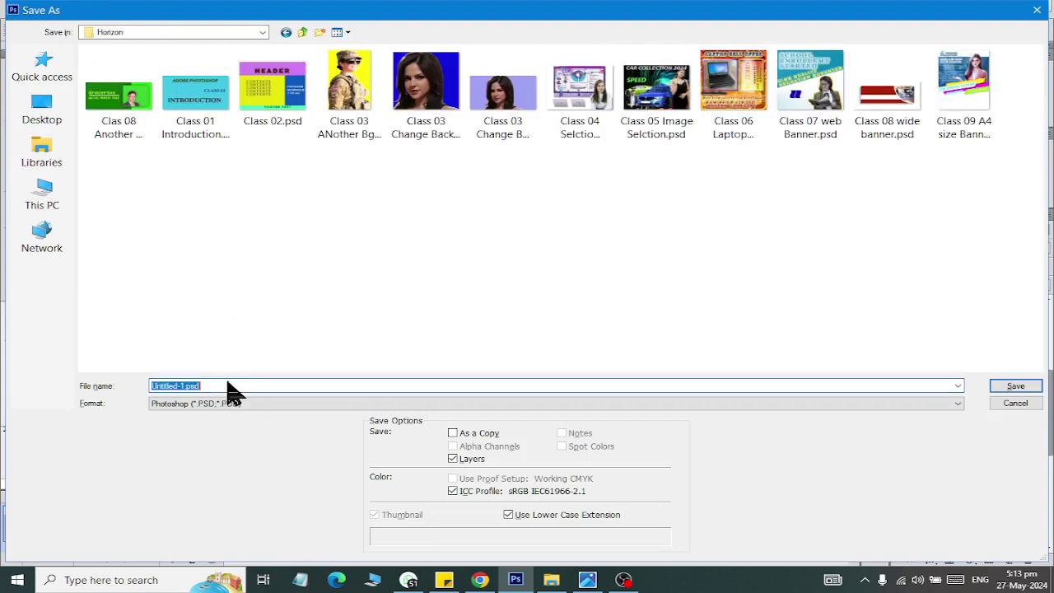
pyautogui.write('Class 10')
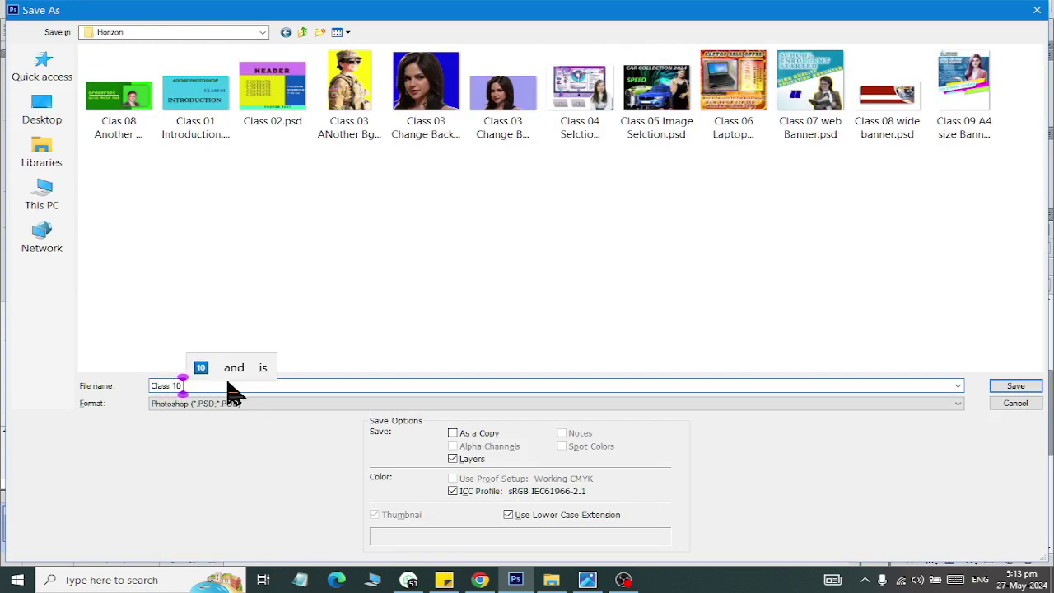
pyautogui.write(' fir')
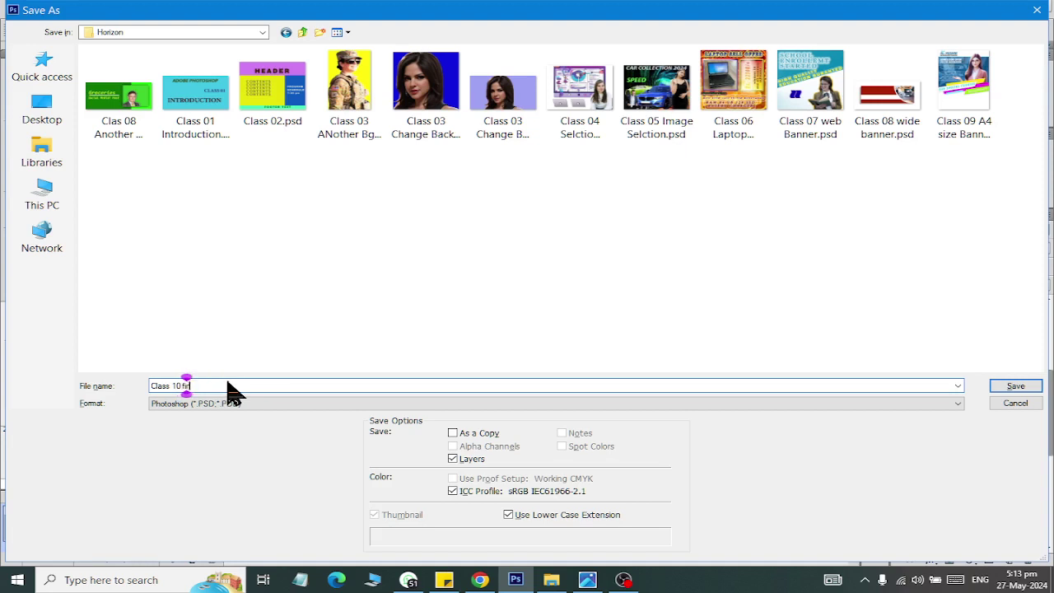
pyautogui.write('st Visiting C')
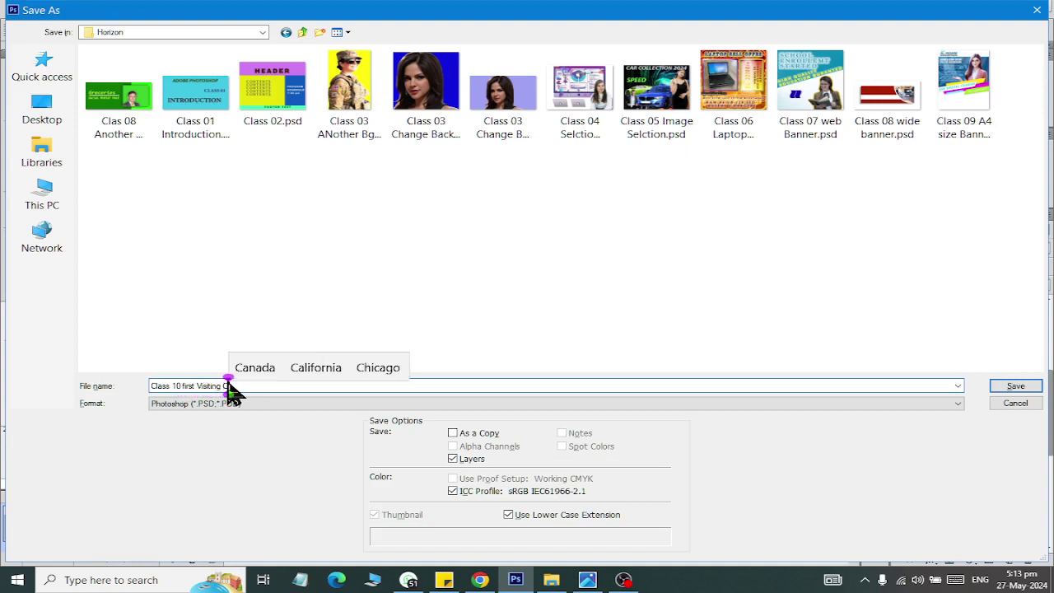
pyautogui.write('ard')
pyautogui.press('Return')
pyautogui.click(752, 184)
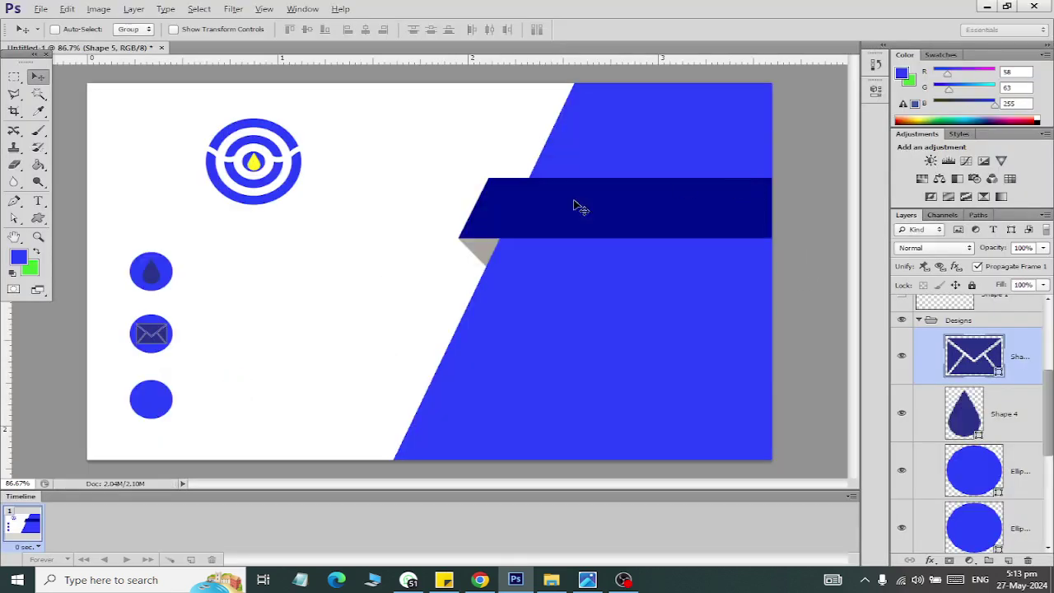
pyautogui.hotkey('ctrl', 'w')
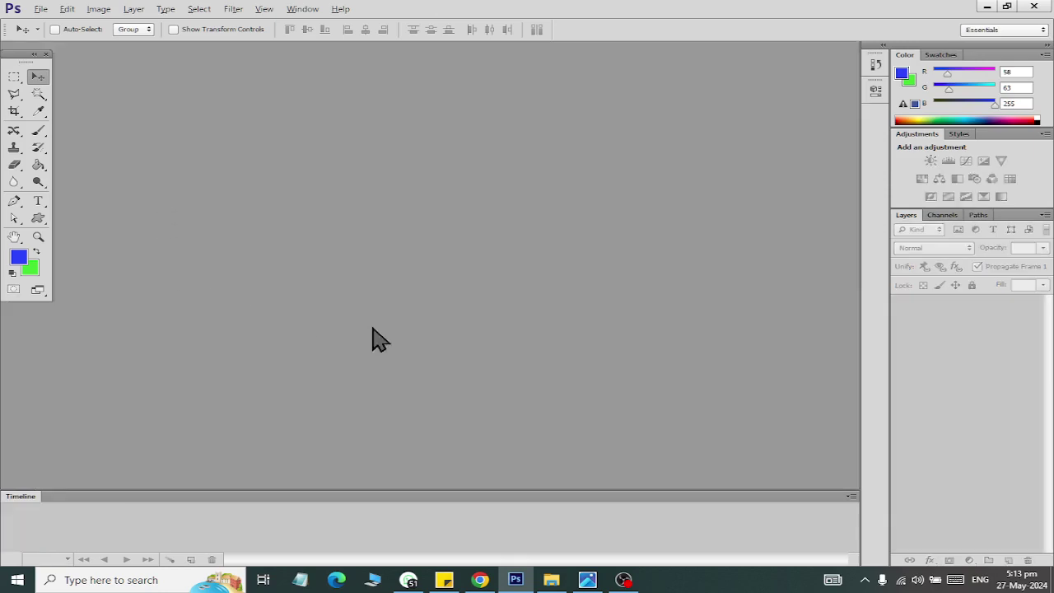
pyautogui.click(1035, 7)
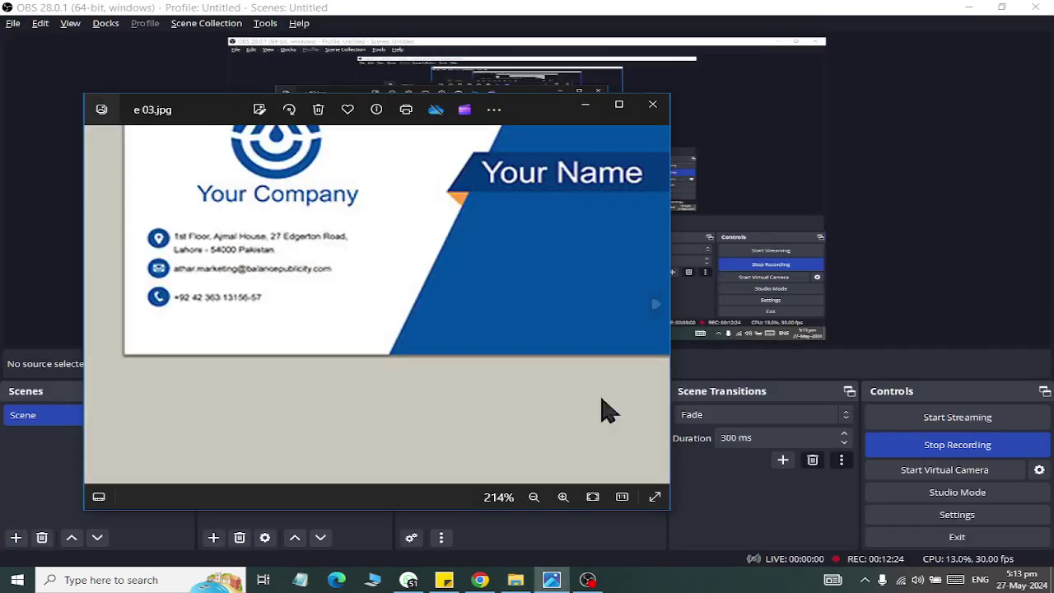
# Step: Search WhatsApp Web chats for 'horizon' and open the Horizon group
pyautogui.click(409, 580)
pyautogui.click(167, 84)
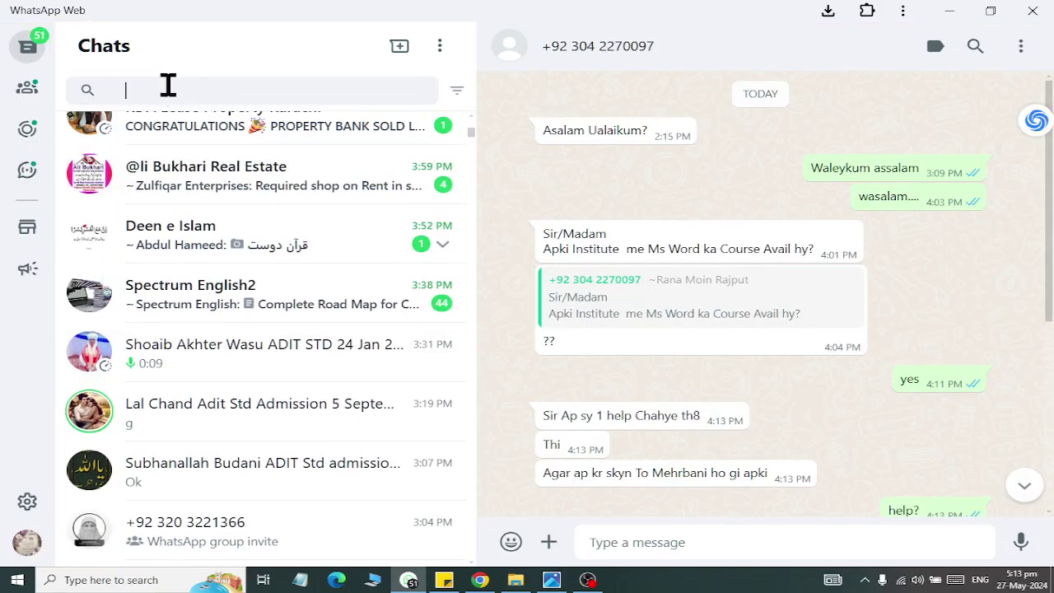
pyautogui.write('horizon')
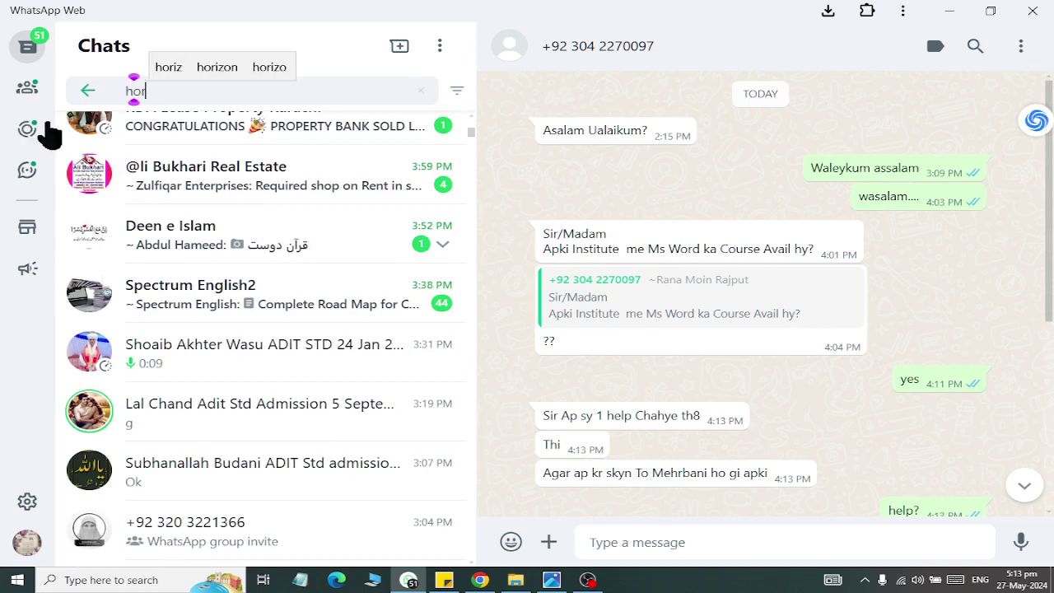
pyautogui.click(296, 210)
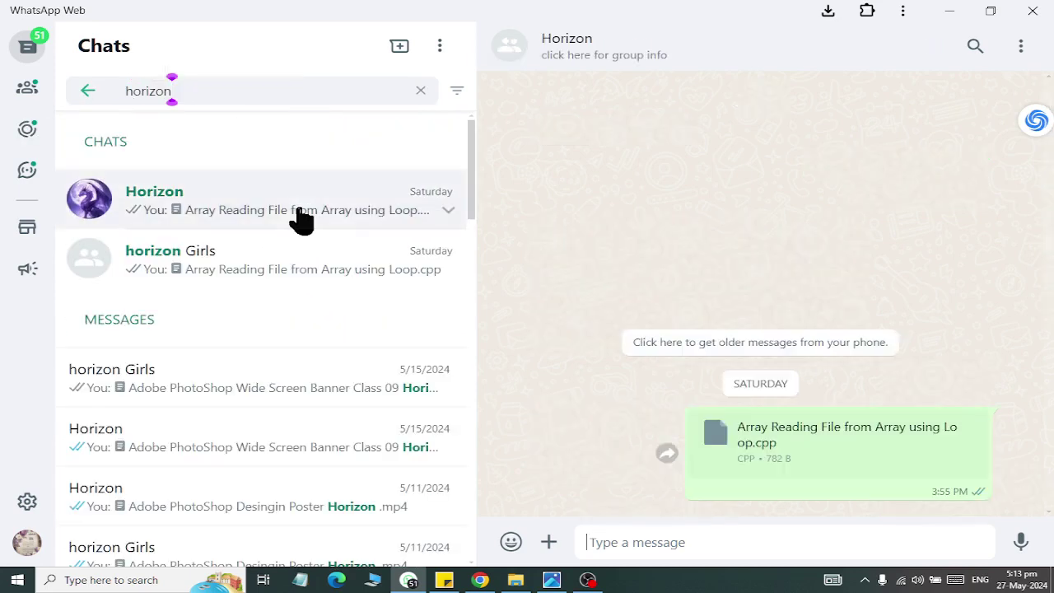